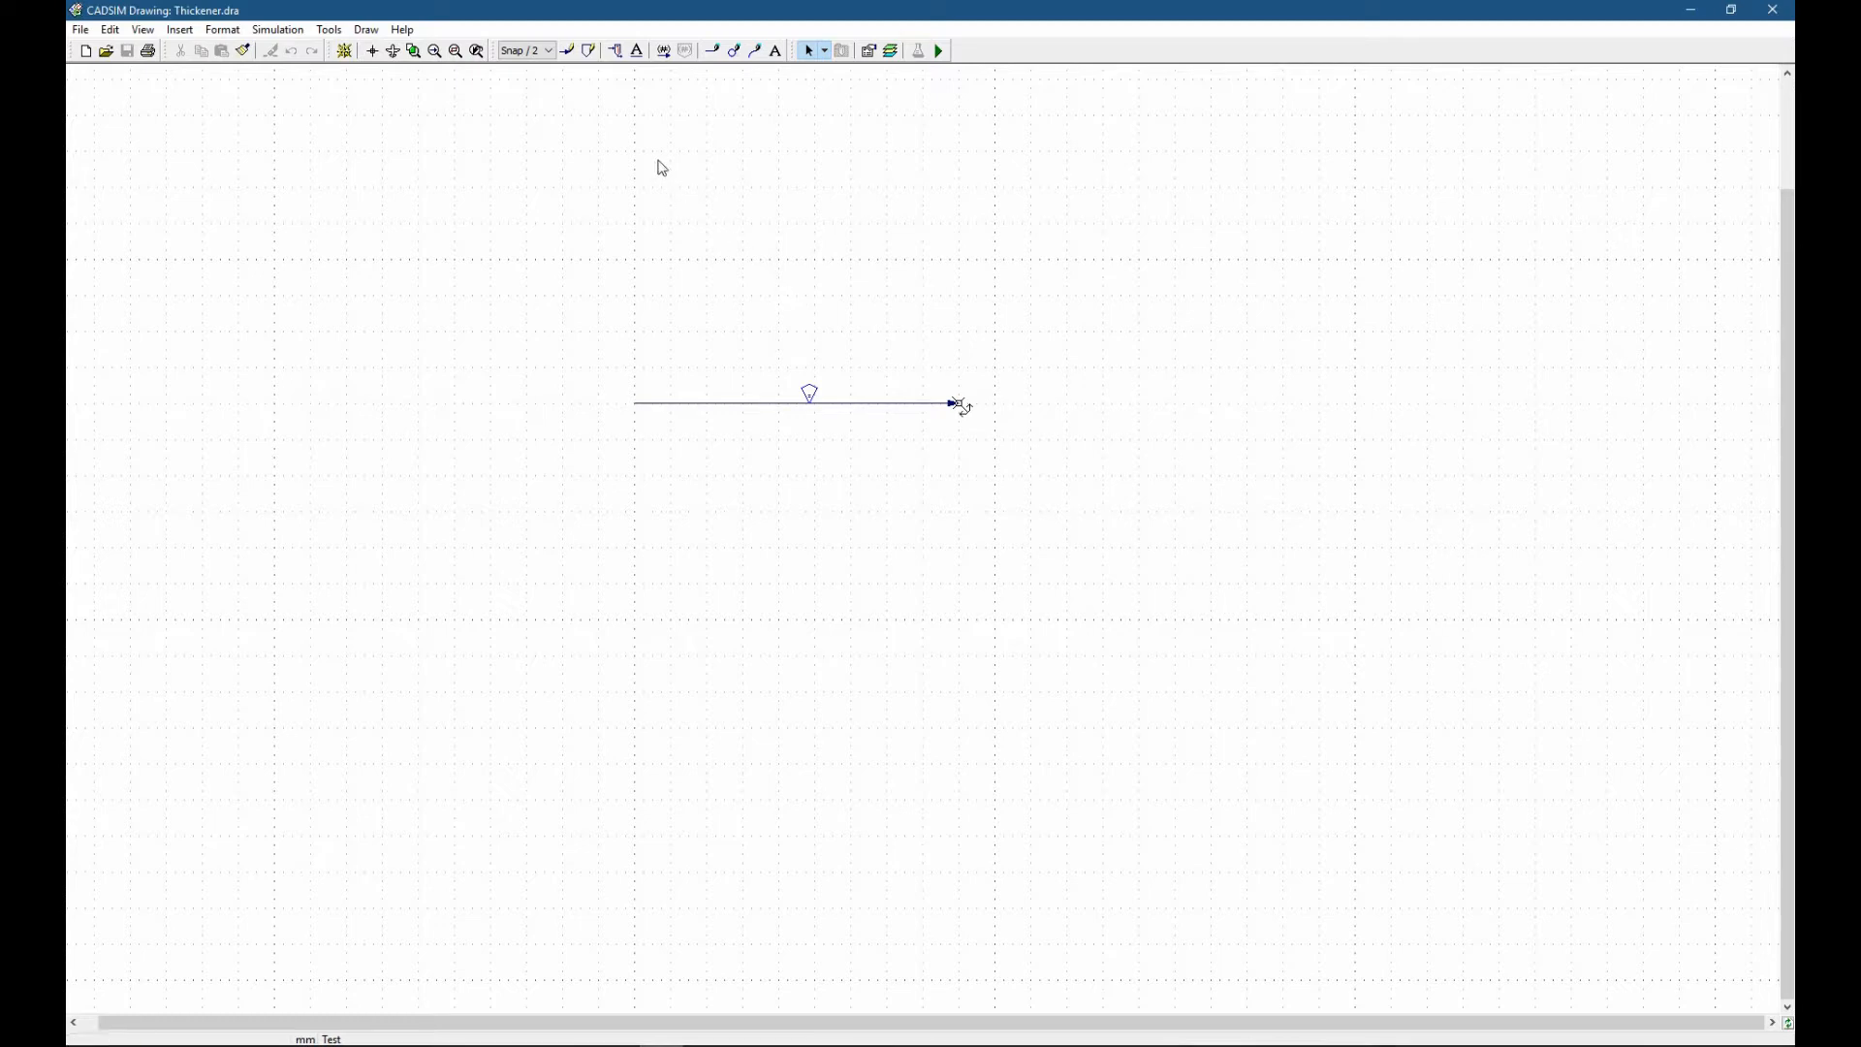
# Start inserting a part and open the Mineral library inside the Parts\Process folder.
pyautogui.click(617, 53)
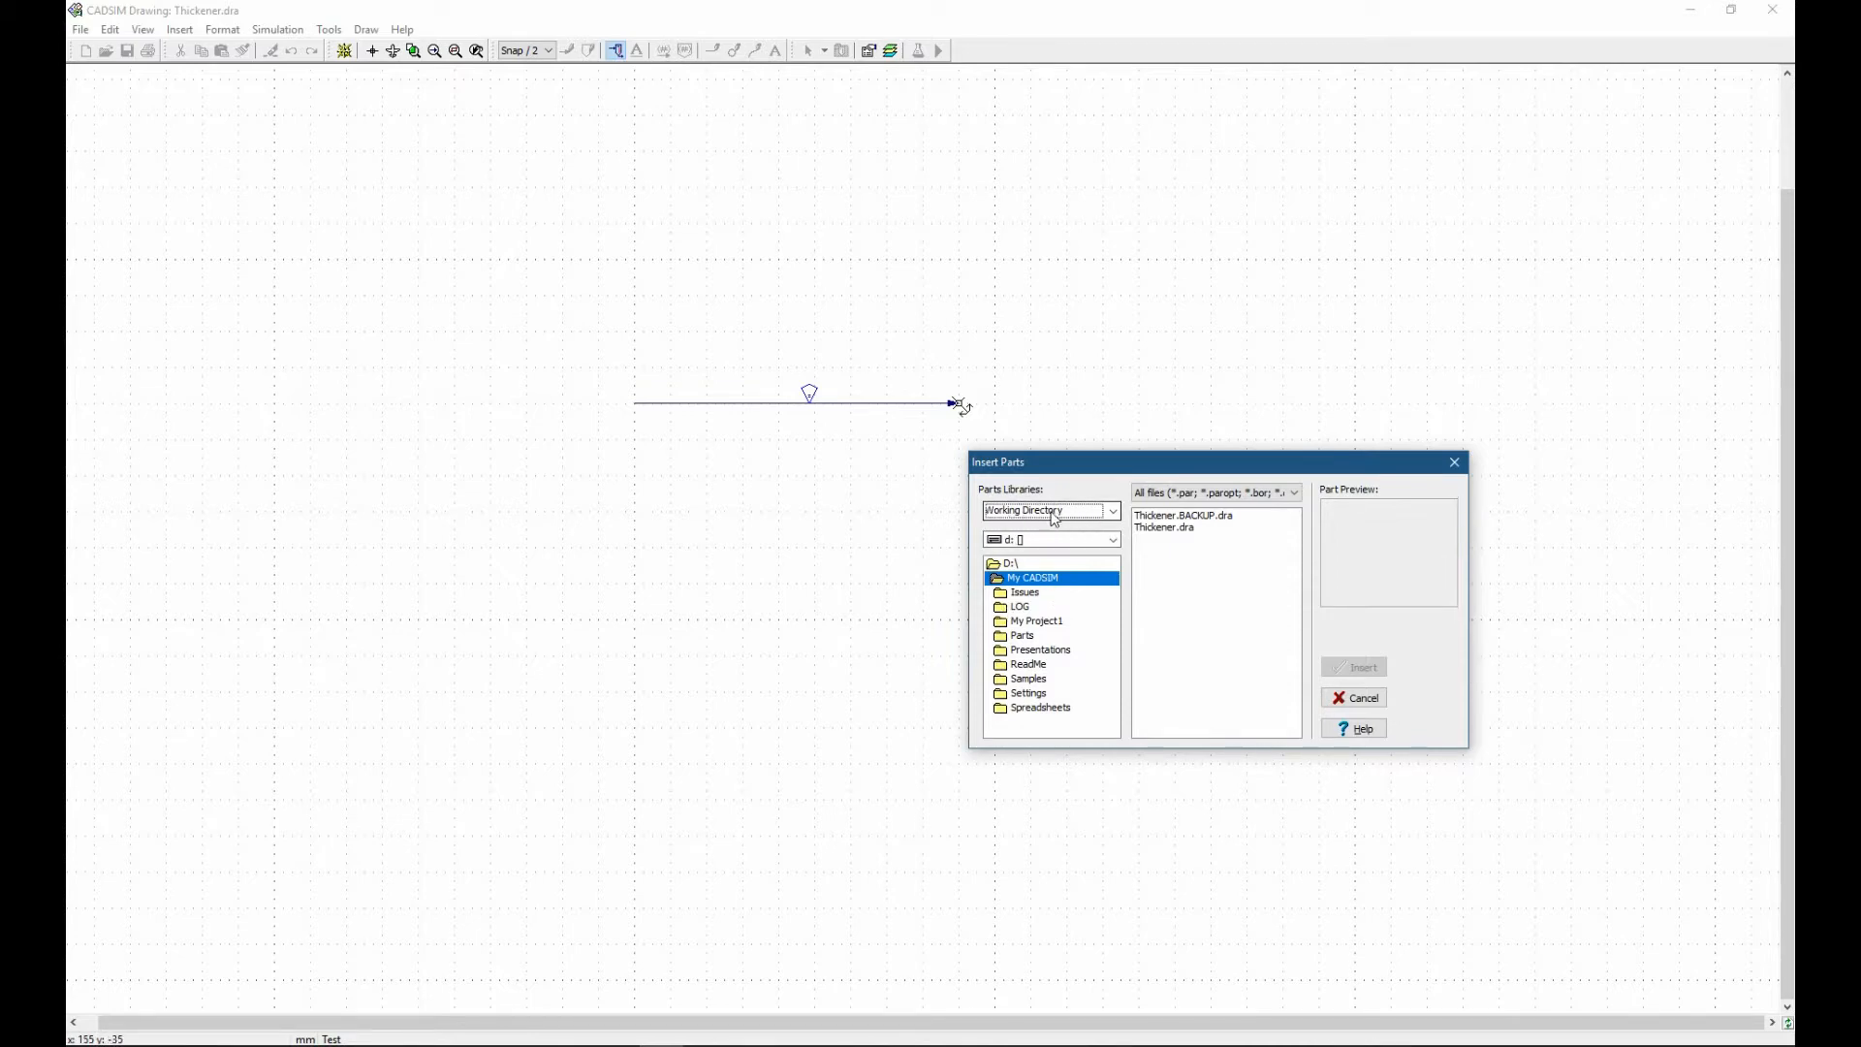
pyautogui.click(1020, 639)
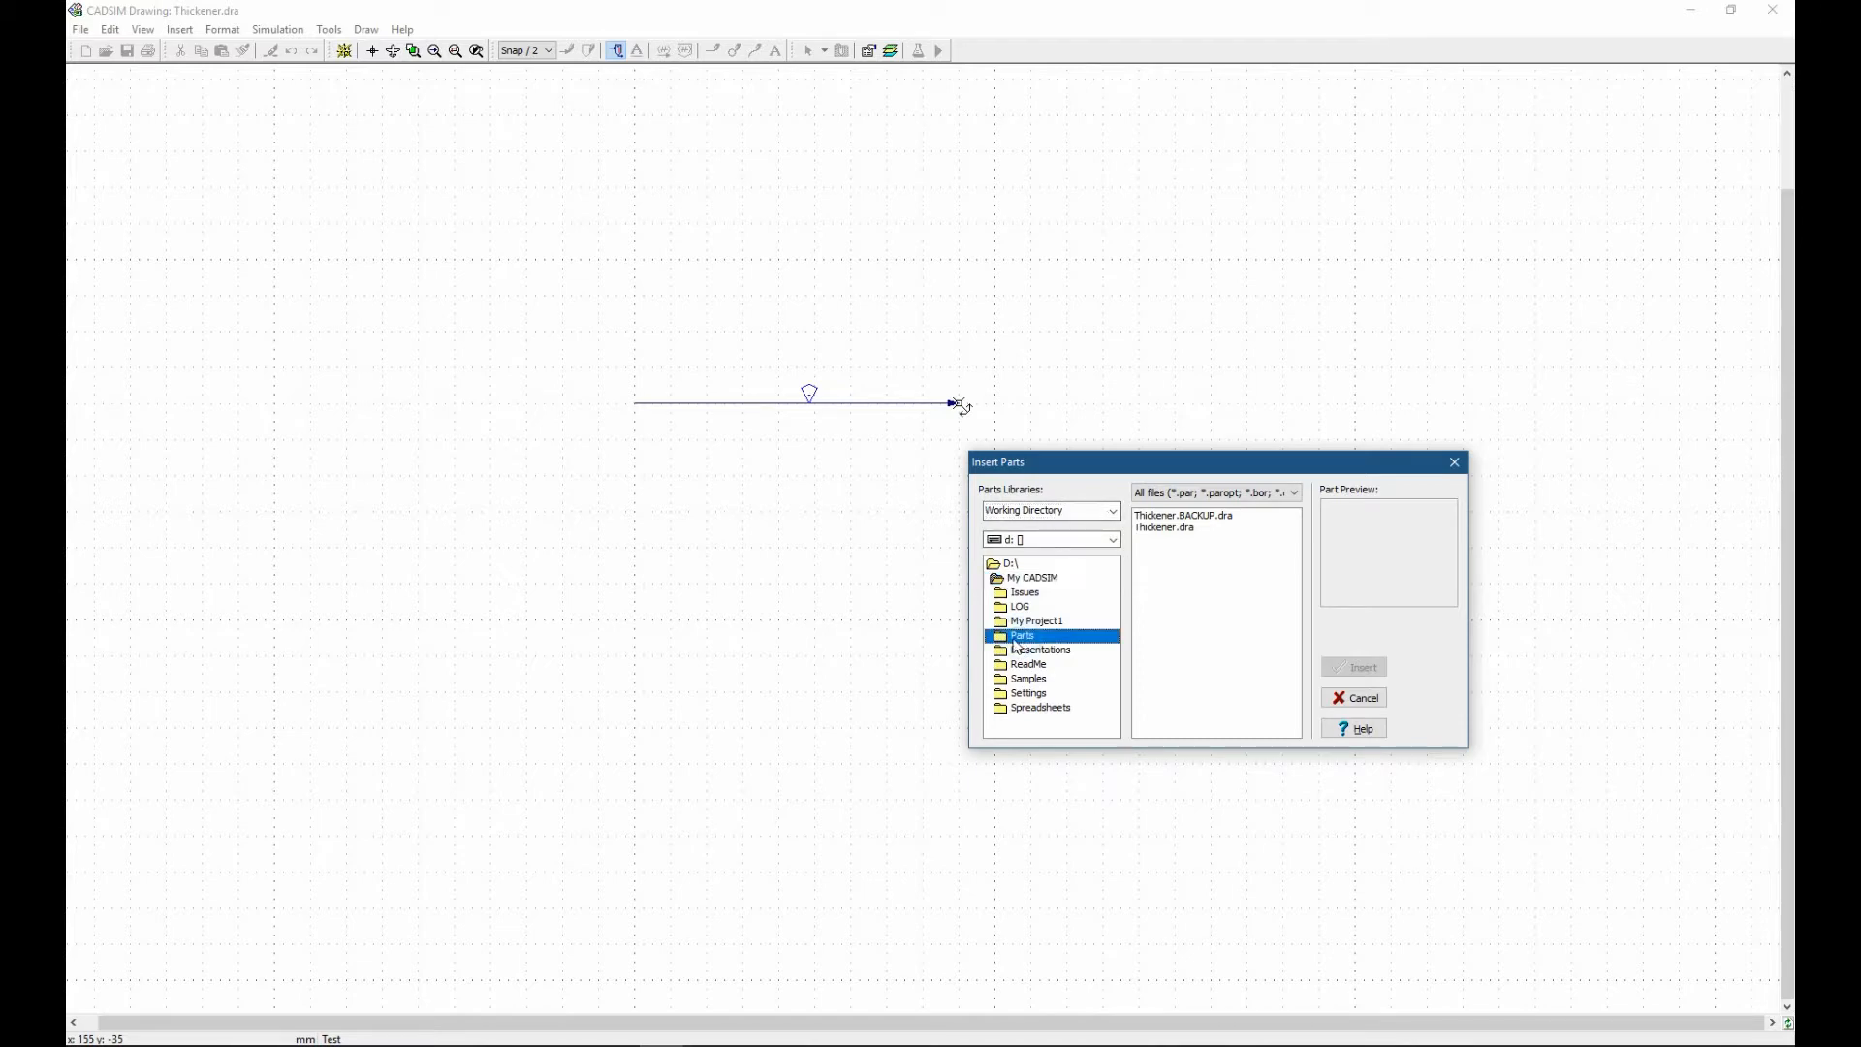
pyautogui.doubleClick(1016, 638)
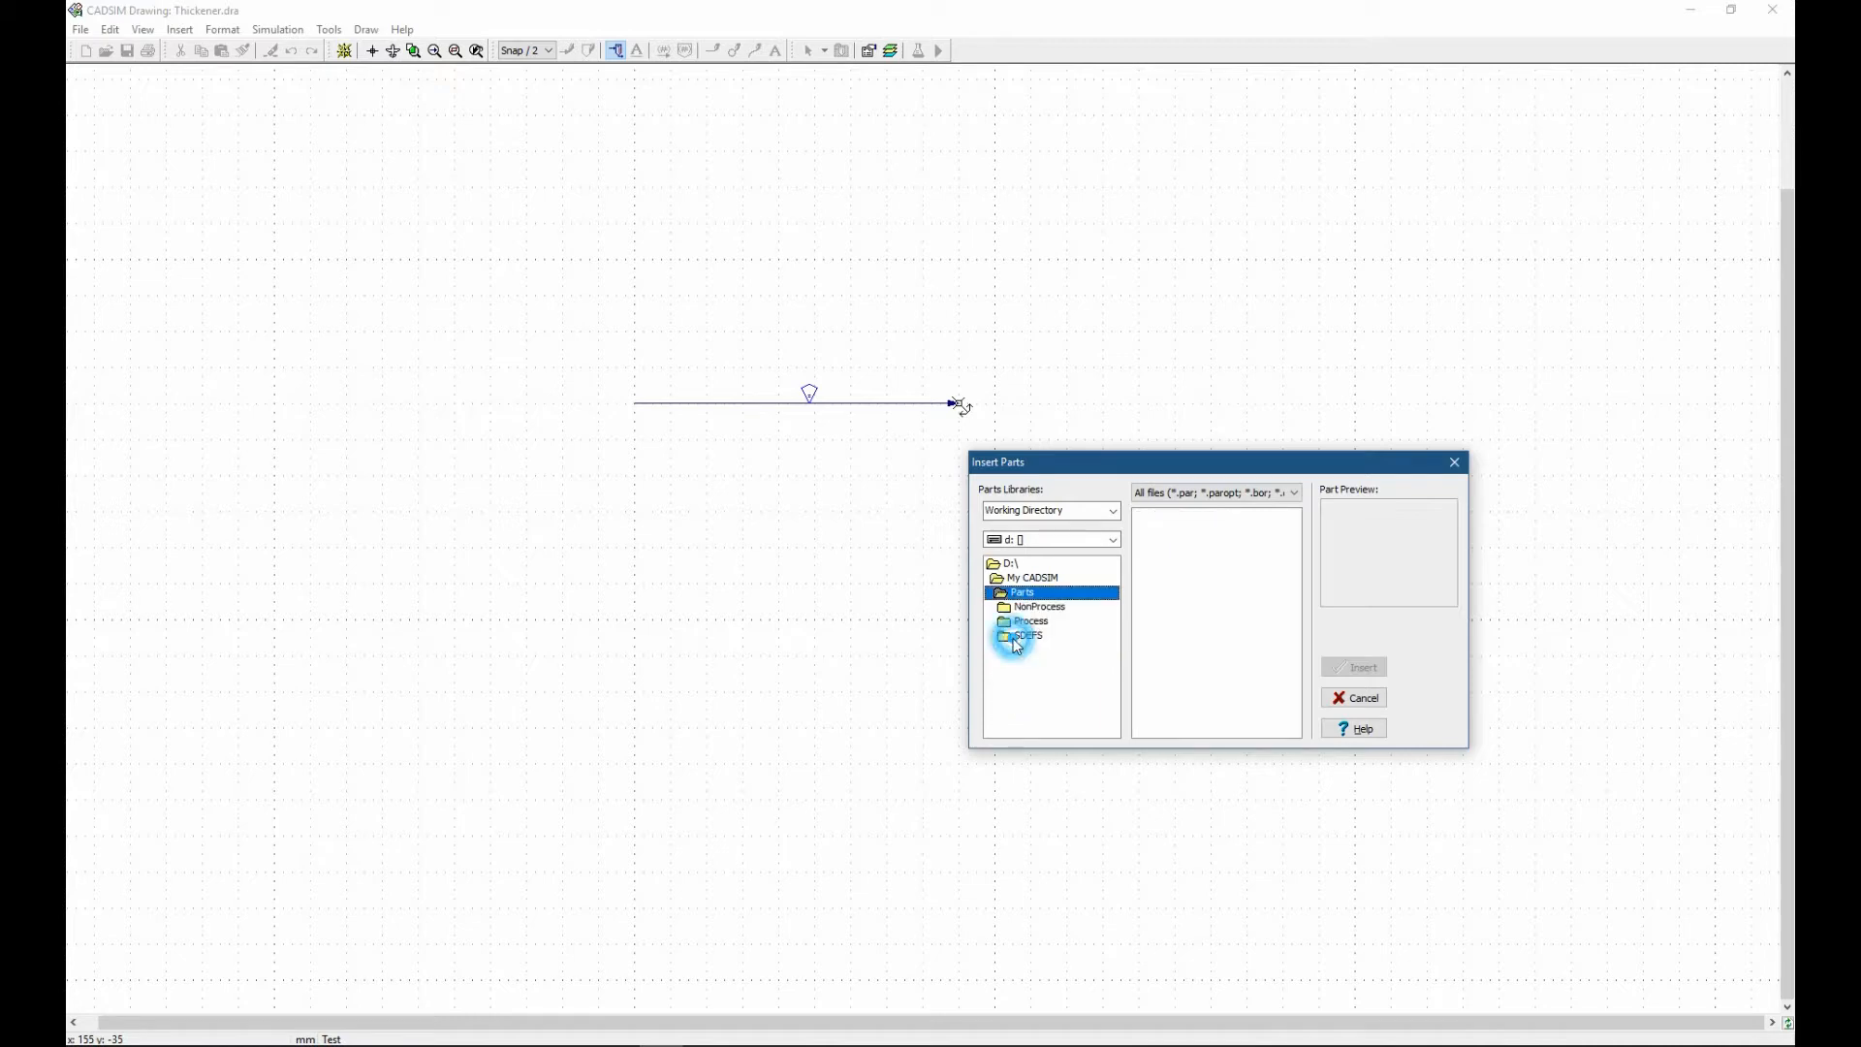
pyautogui.doubleClick(1025, 622)
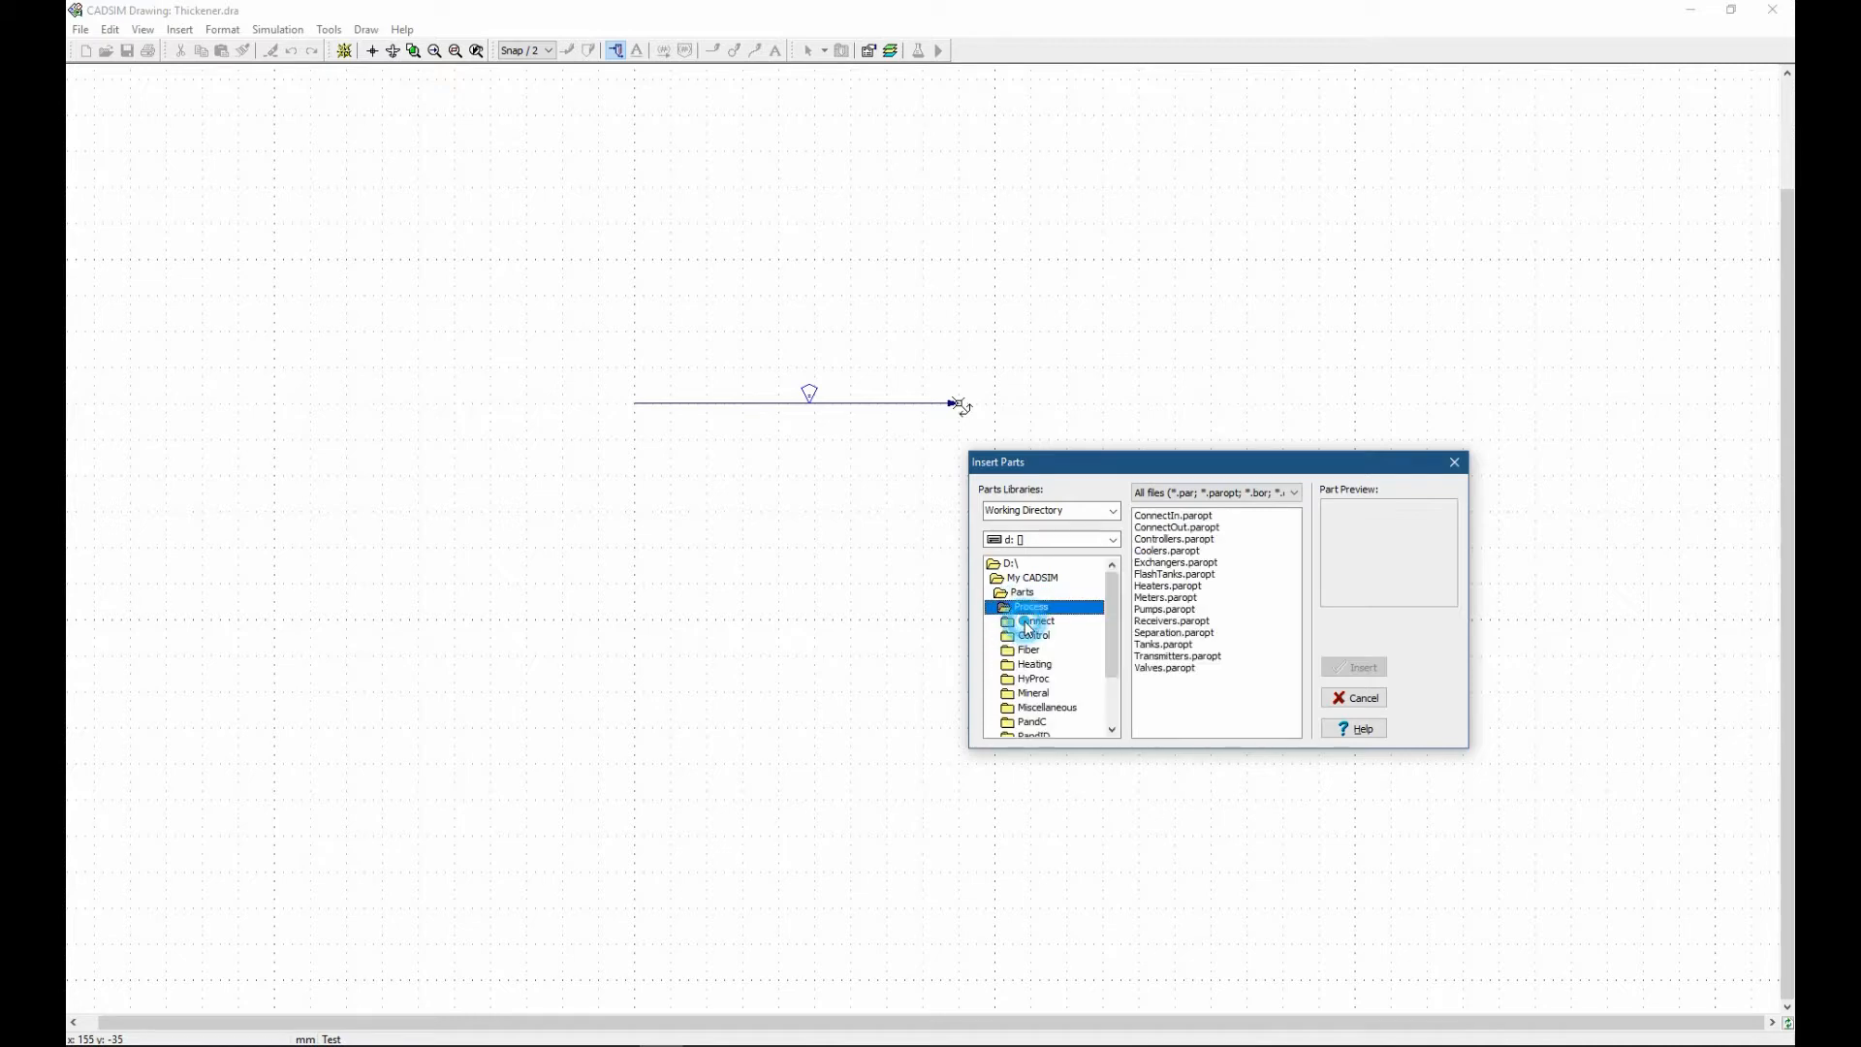
pyautogui.doubleClick(1026, 693)
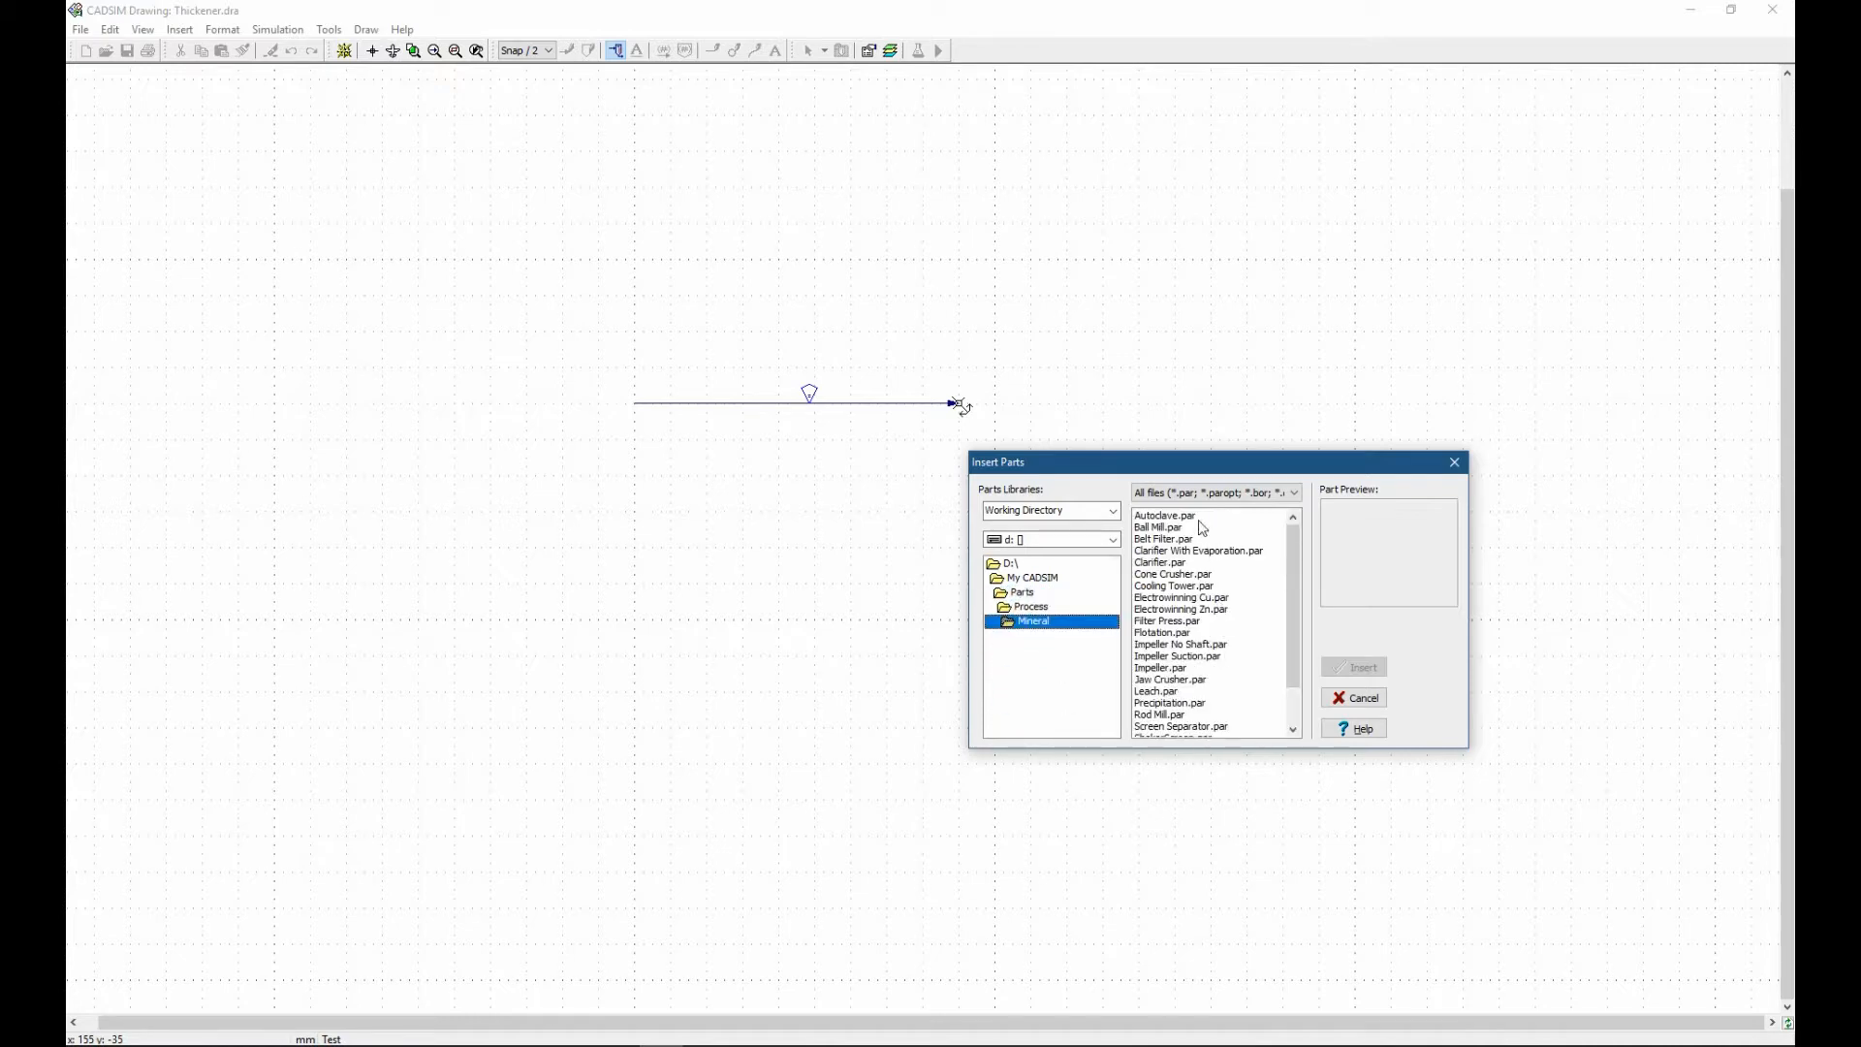
# Preview several mineral parts, including the autoclave, ball mill and belt filter, and choose Thickener.par for insertion.
pyautogui.click(1163, 516)
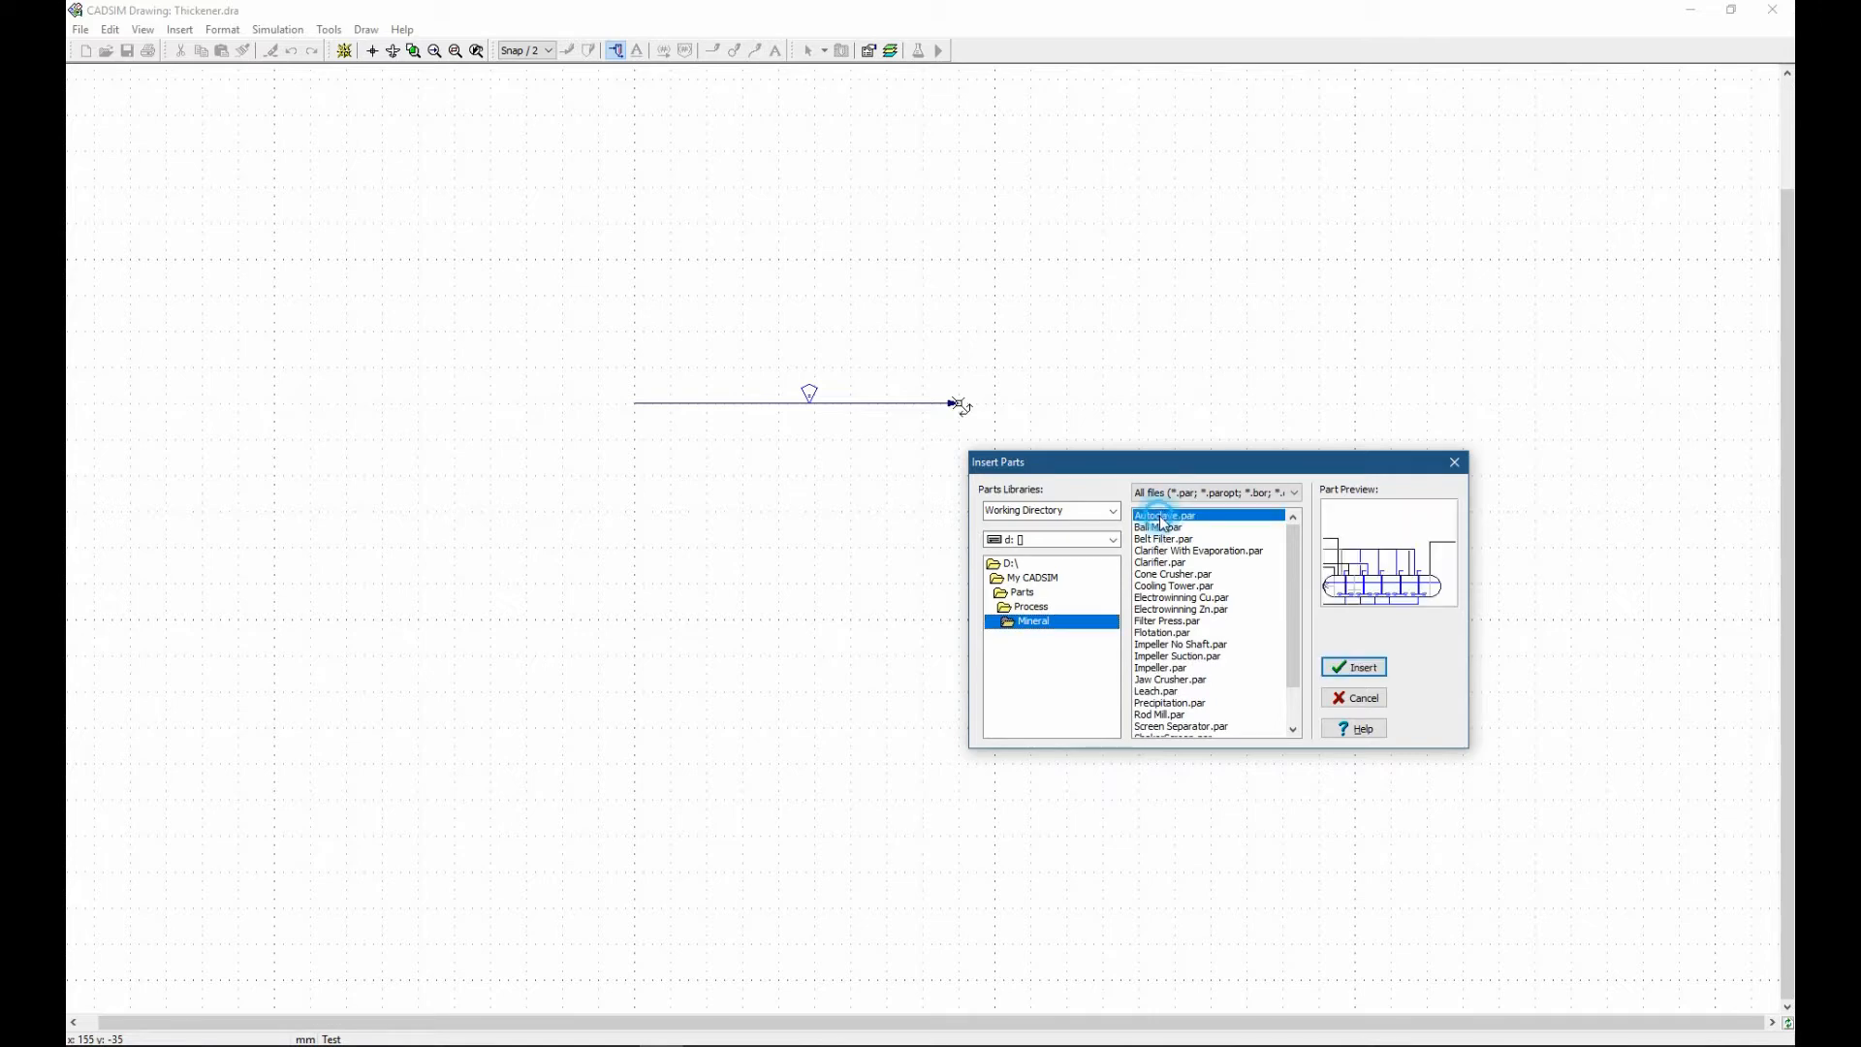
pyautogui.click(1153, 527)
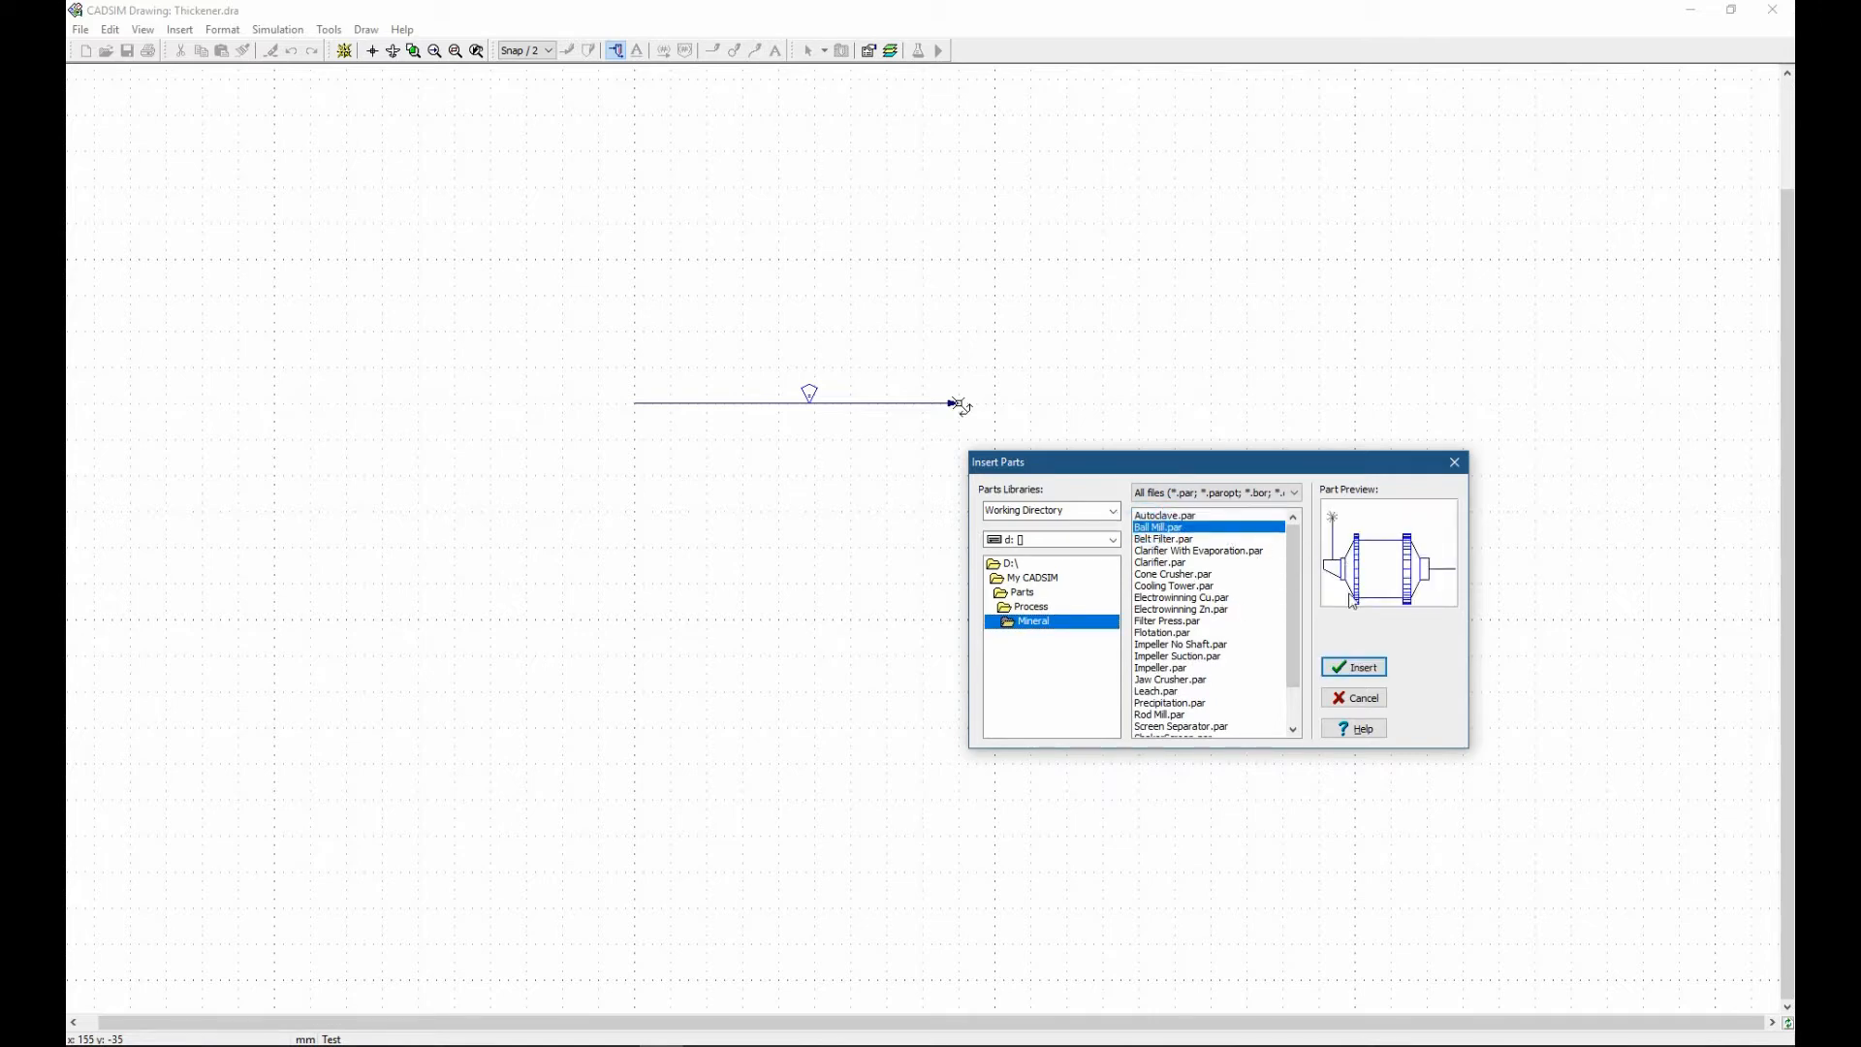
pyautogui.click(1155, 539)
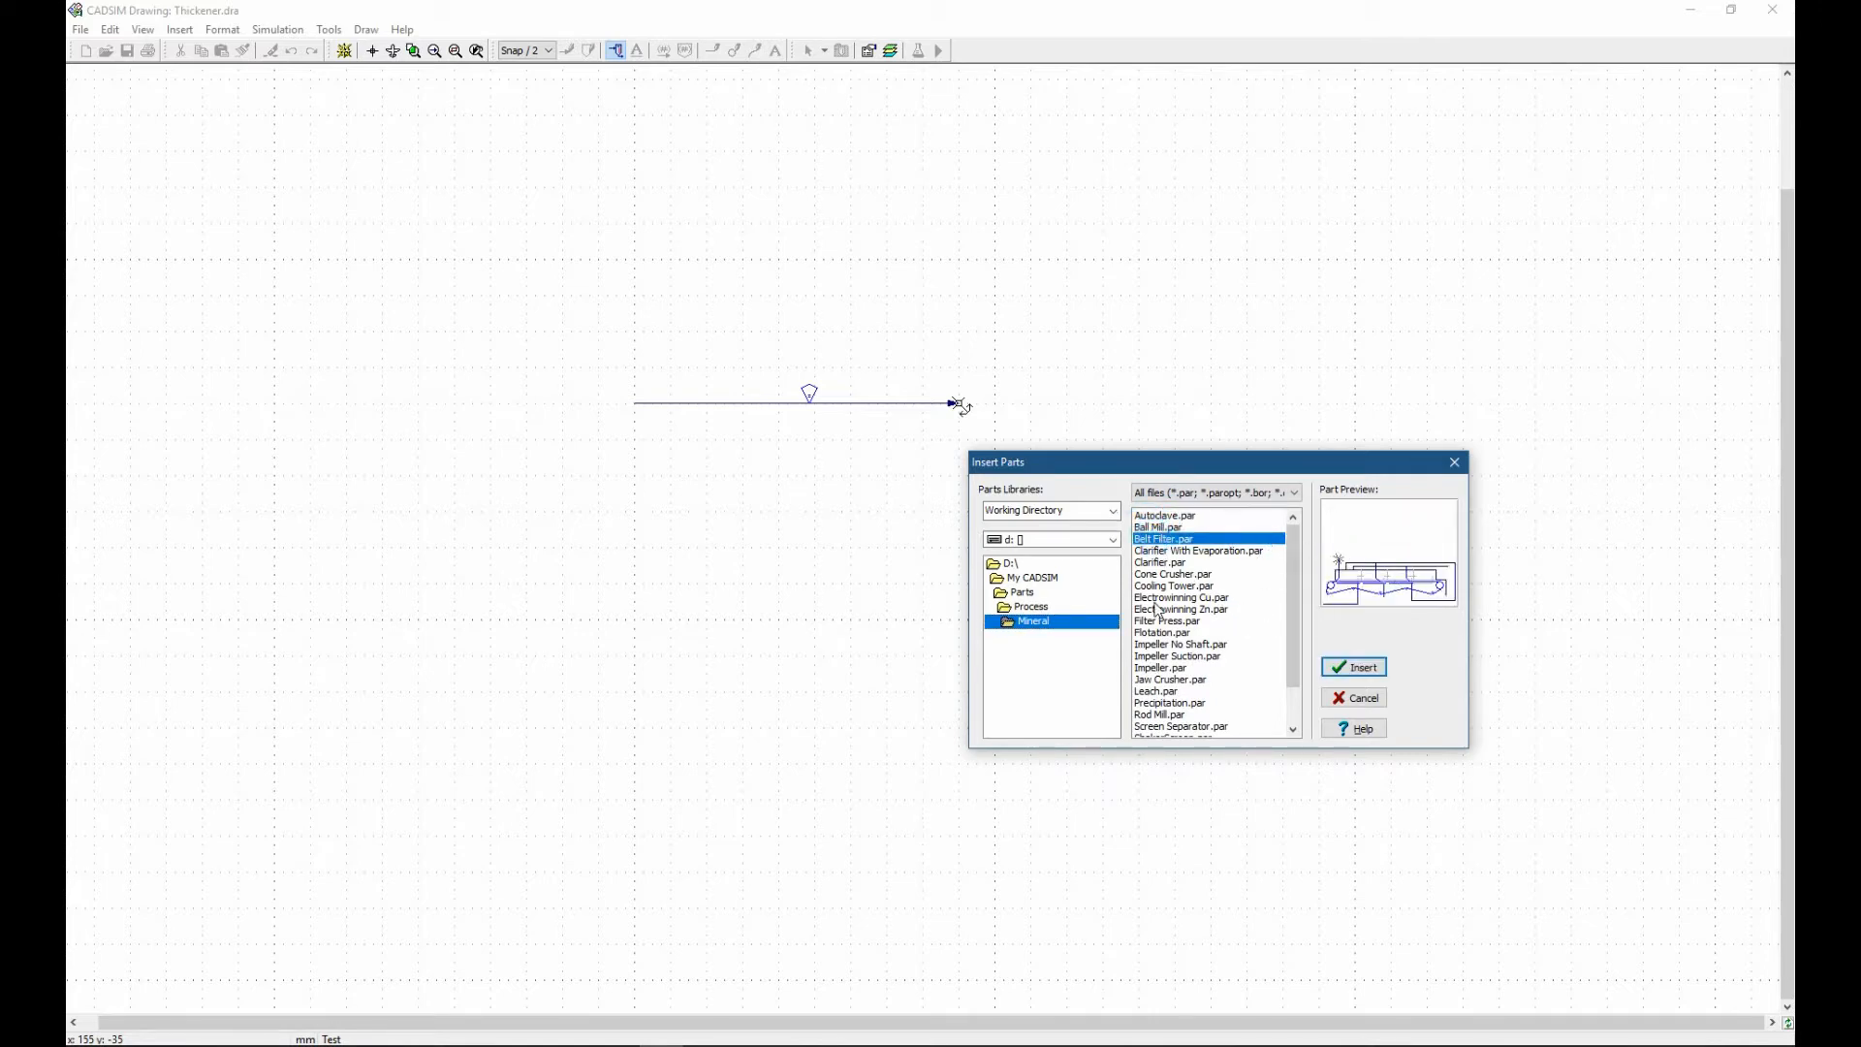
pyautogui.scroll(-2, 1192, 561)
pyautogui.click(1191, 551)
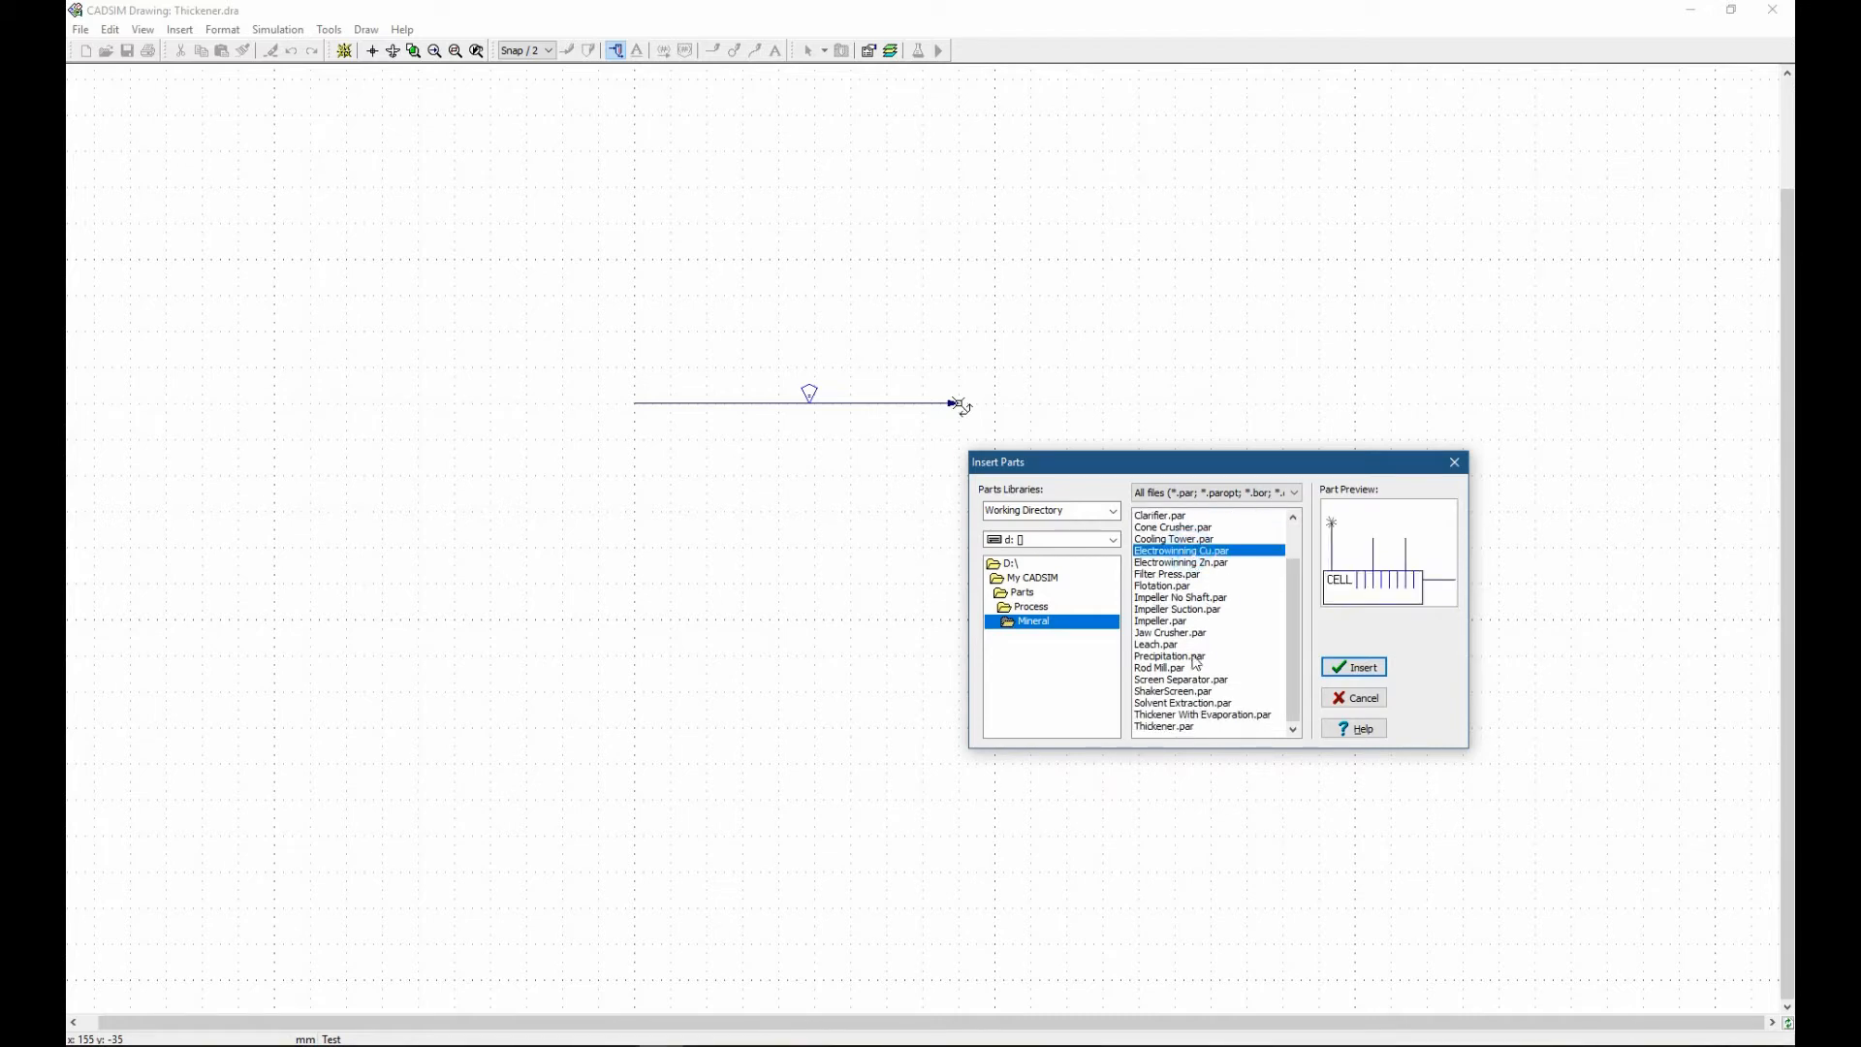
pyautogui.click(1165, 727)
pyautogui.click(1354, 667)
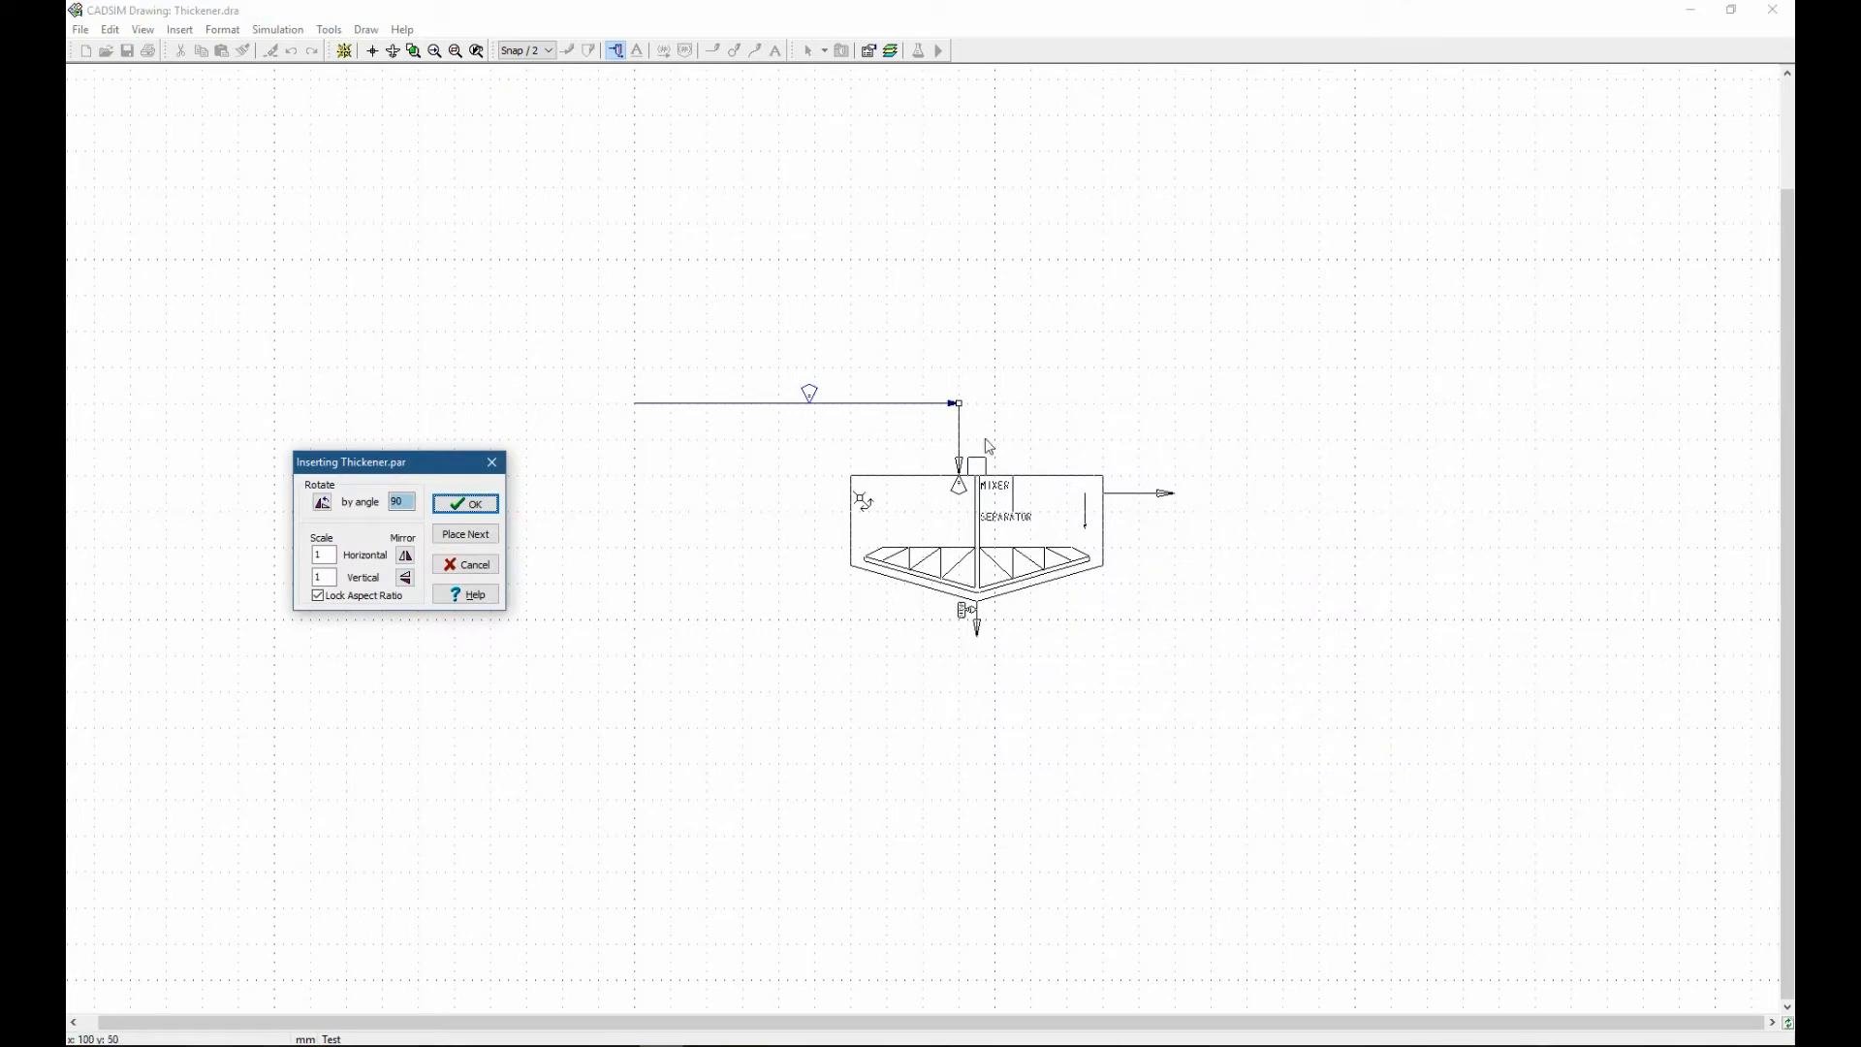
# Place the thickener with its inlet at the end of the feed stream and name it CCD1.
pyautogui.click(957, 404)
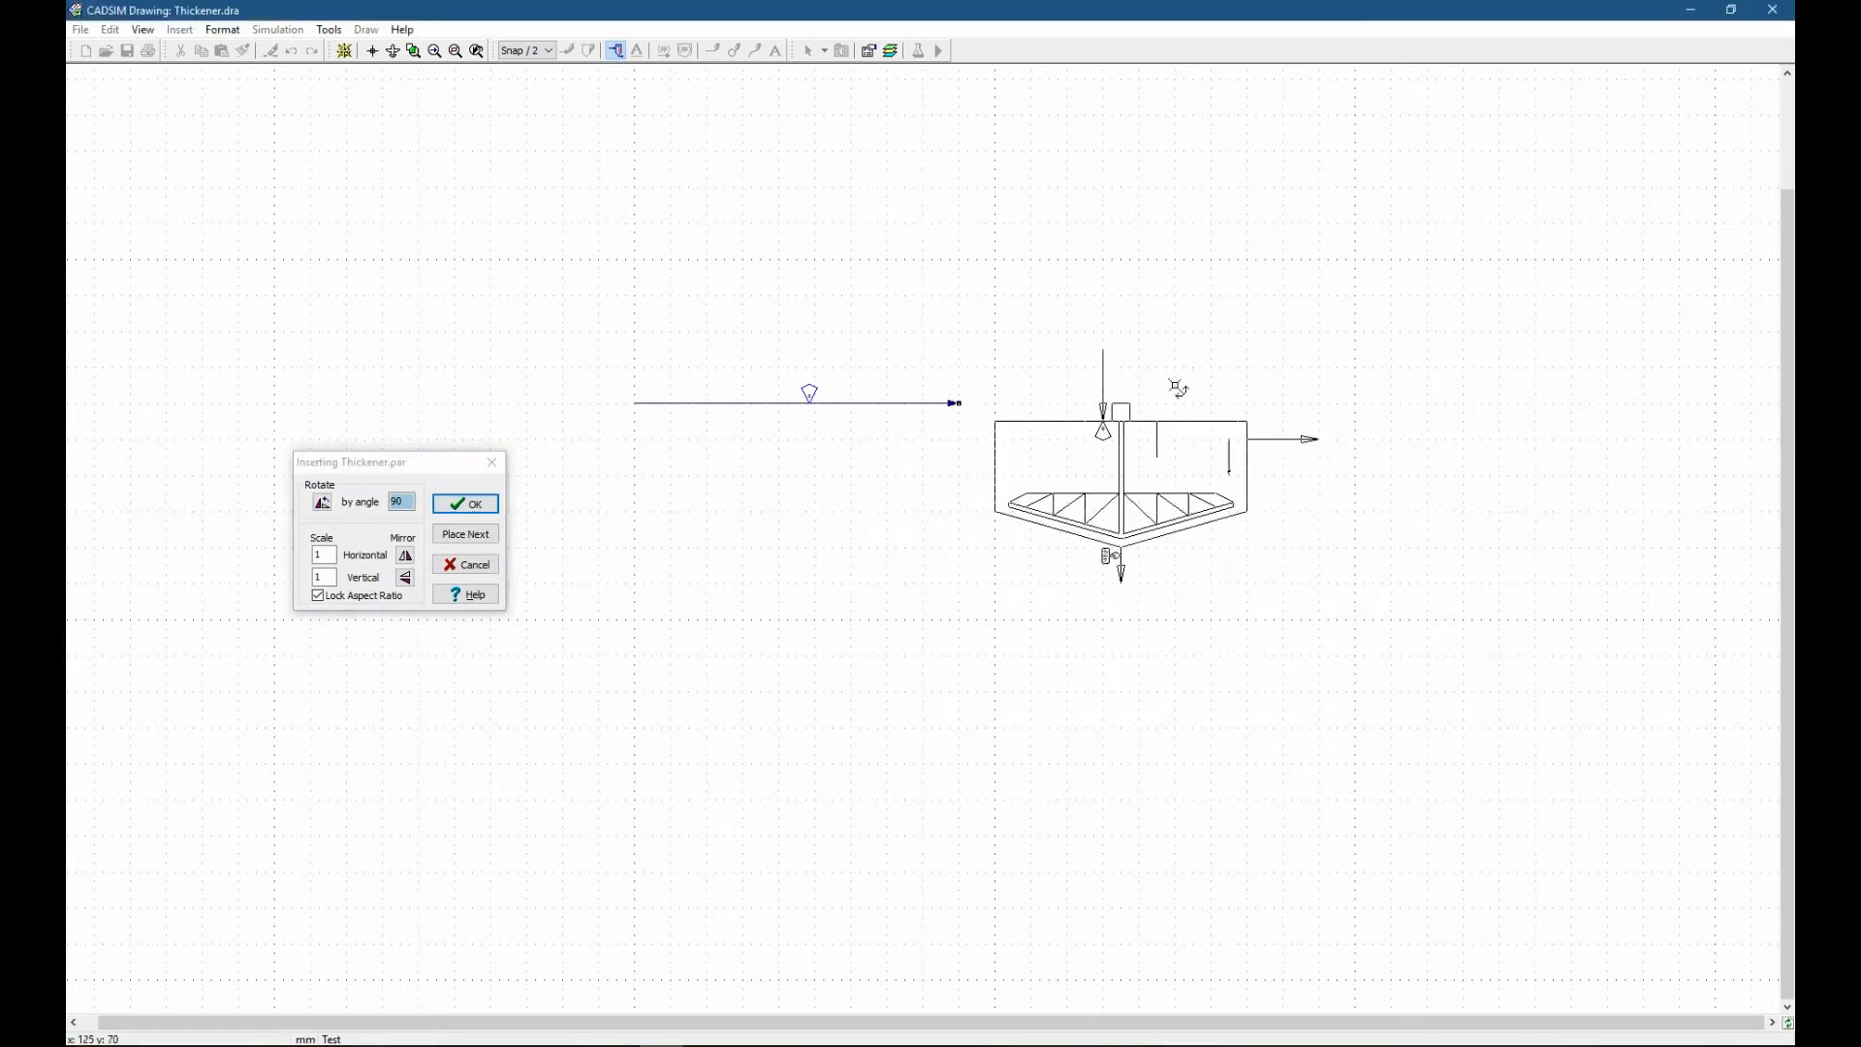
pyautogui.moveTo(993, 412); pyautogui.dragTo(957, 406)
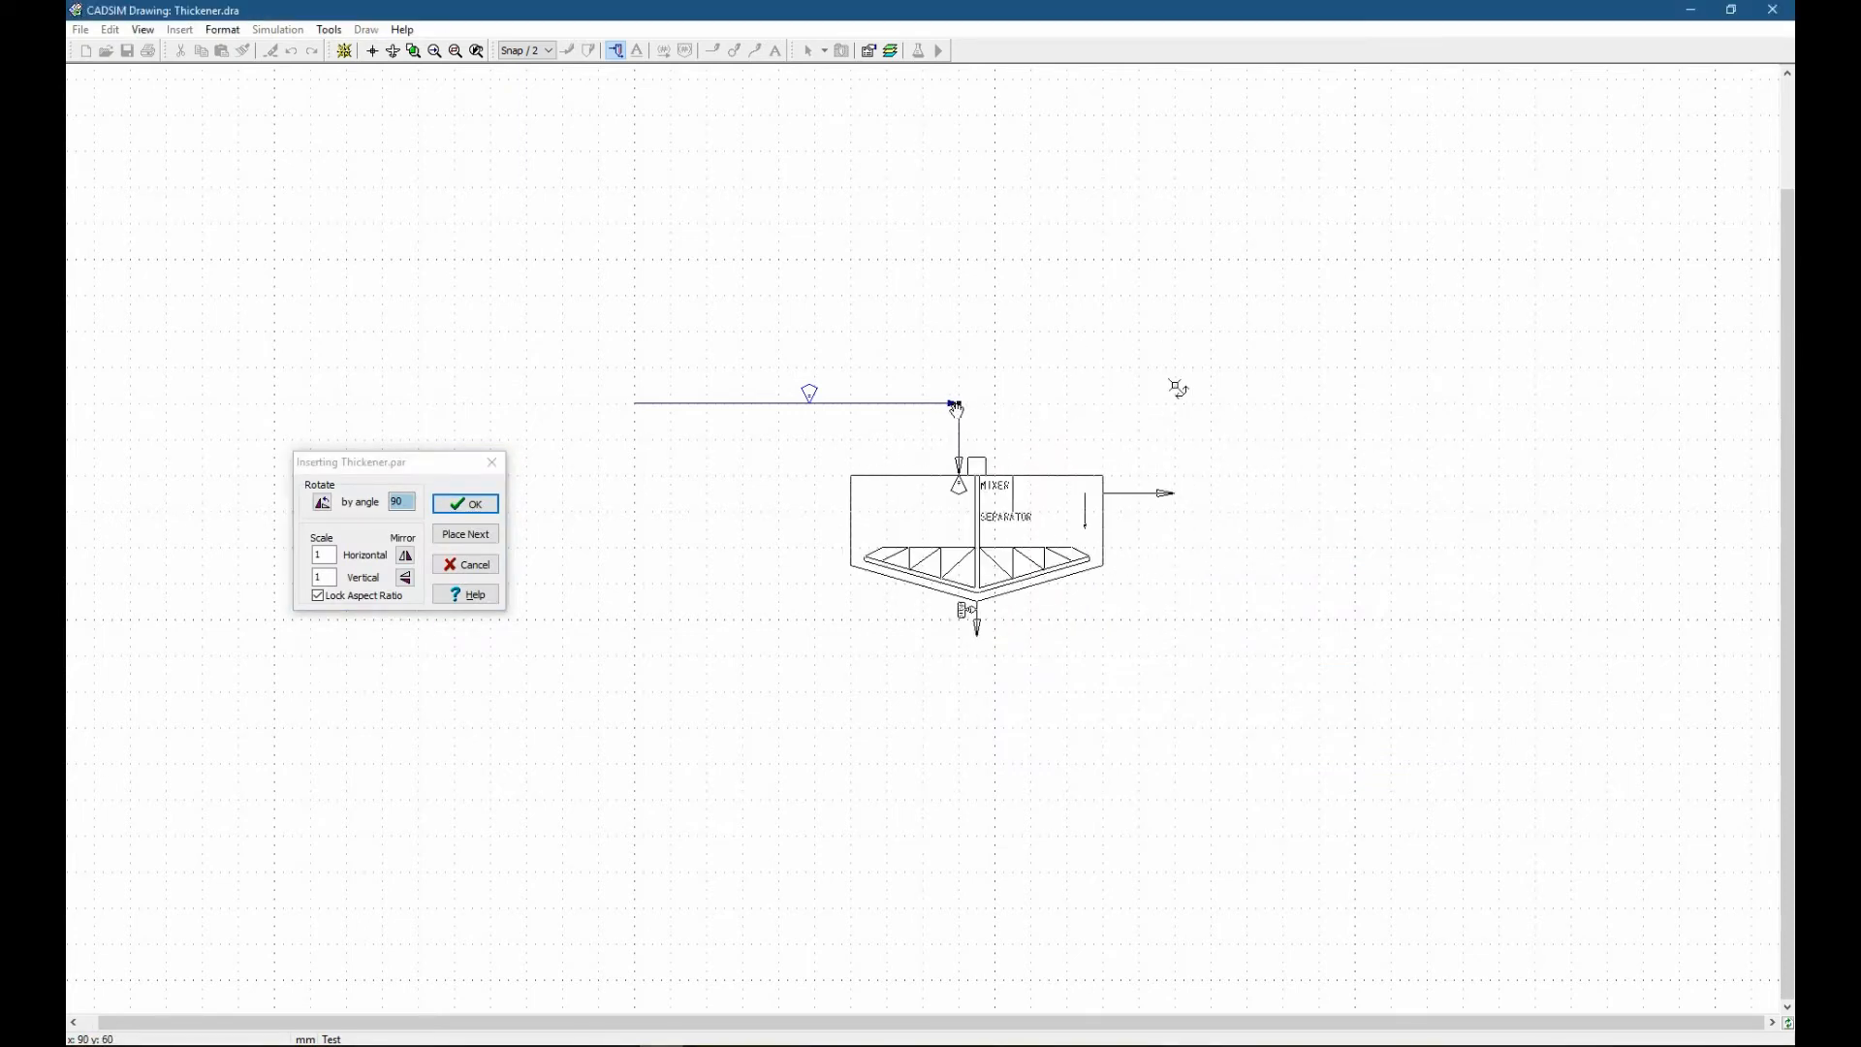
pyautogui.click(466, 504)
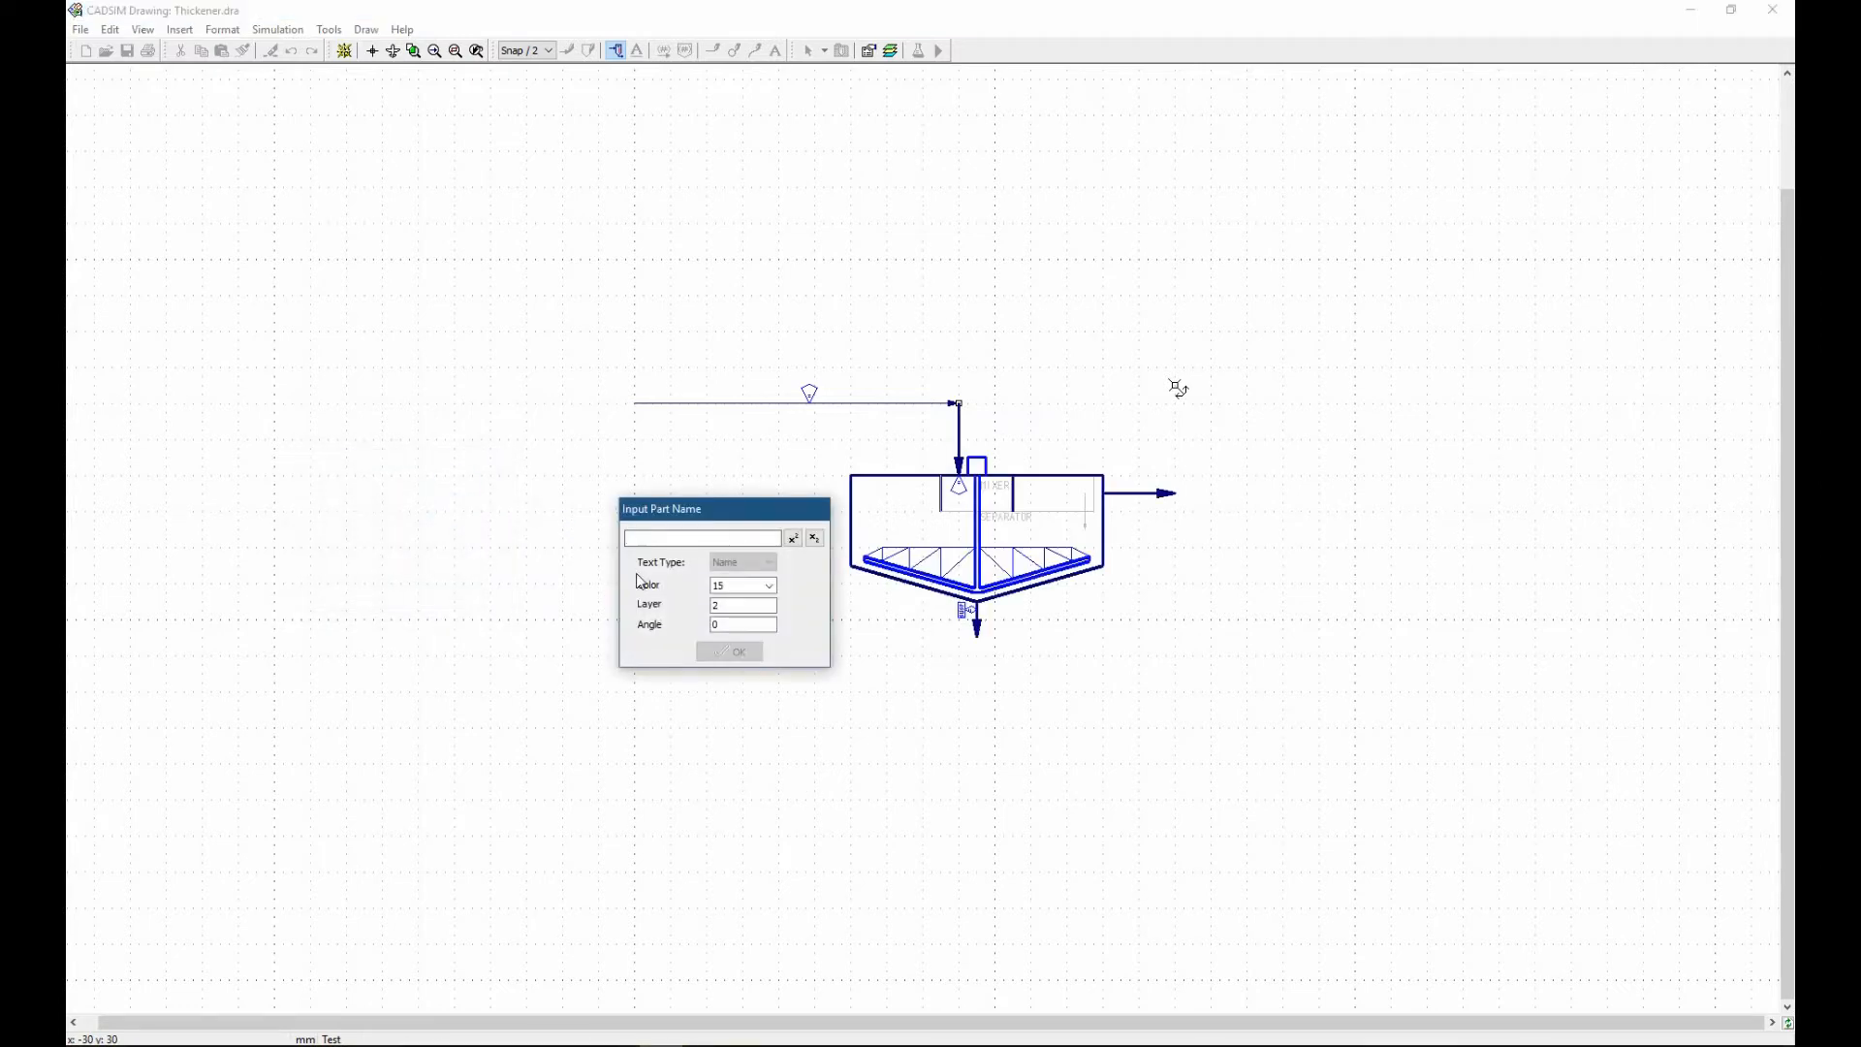
pyautogui.write('CCD1')
pyautogui.click(732, 653)
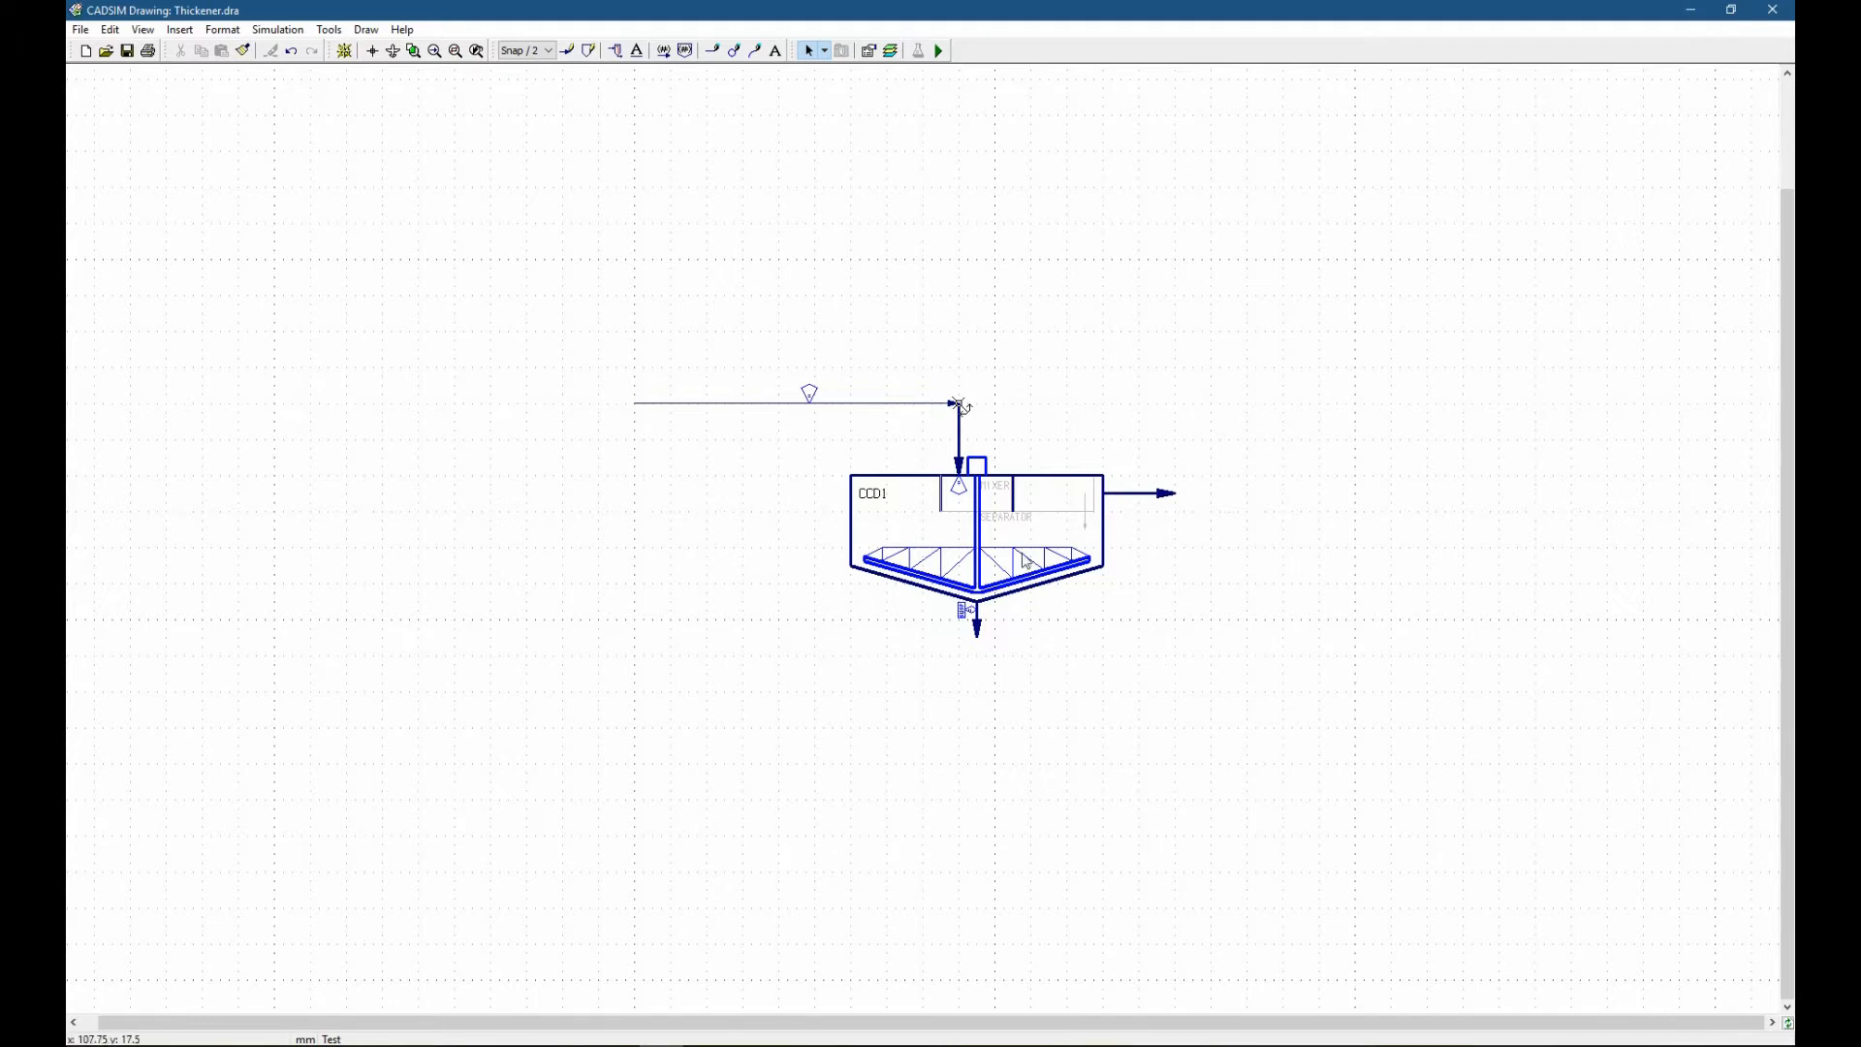
# Examine the text properties of the MIXER and SEPARATOR labels inside the thickener.
pyautogui.doubleClick(995, 496)
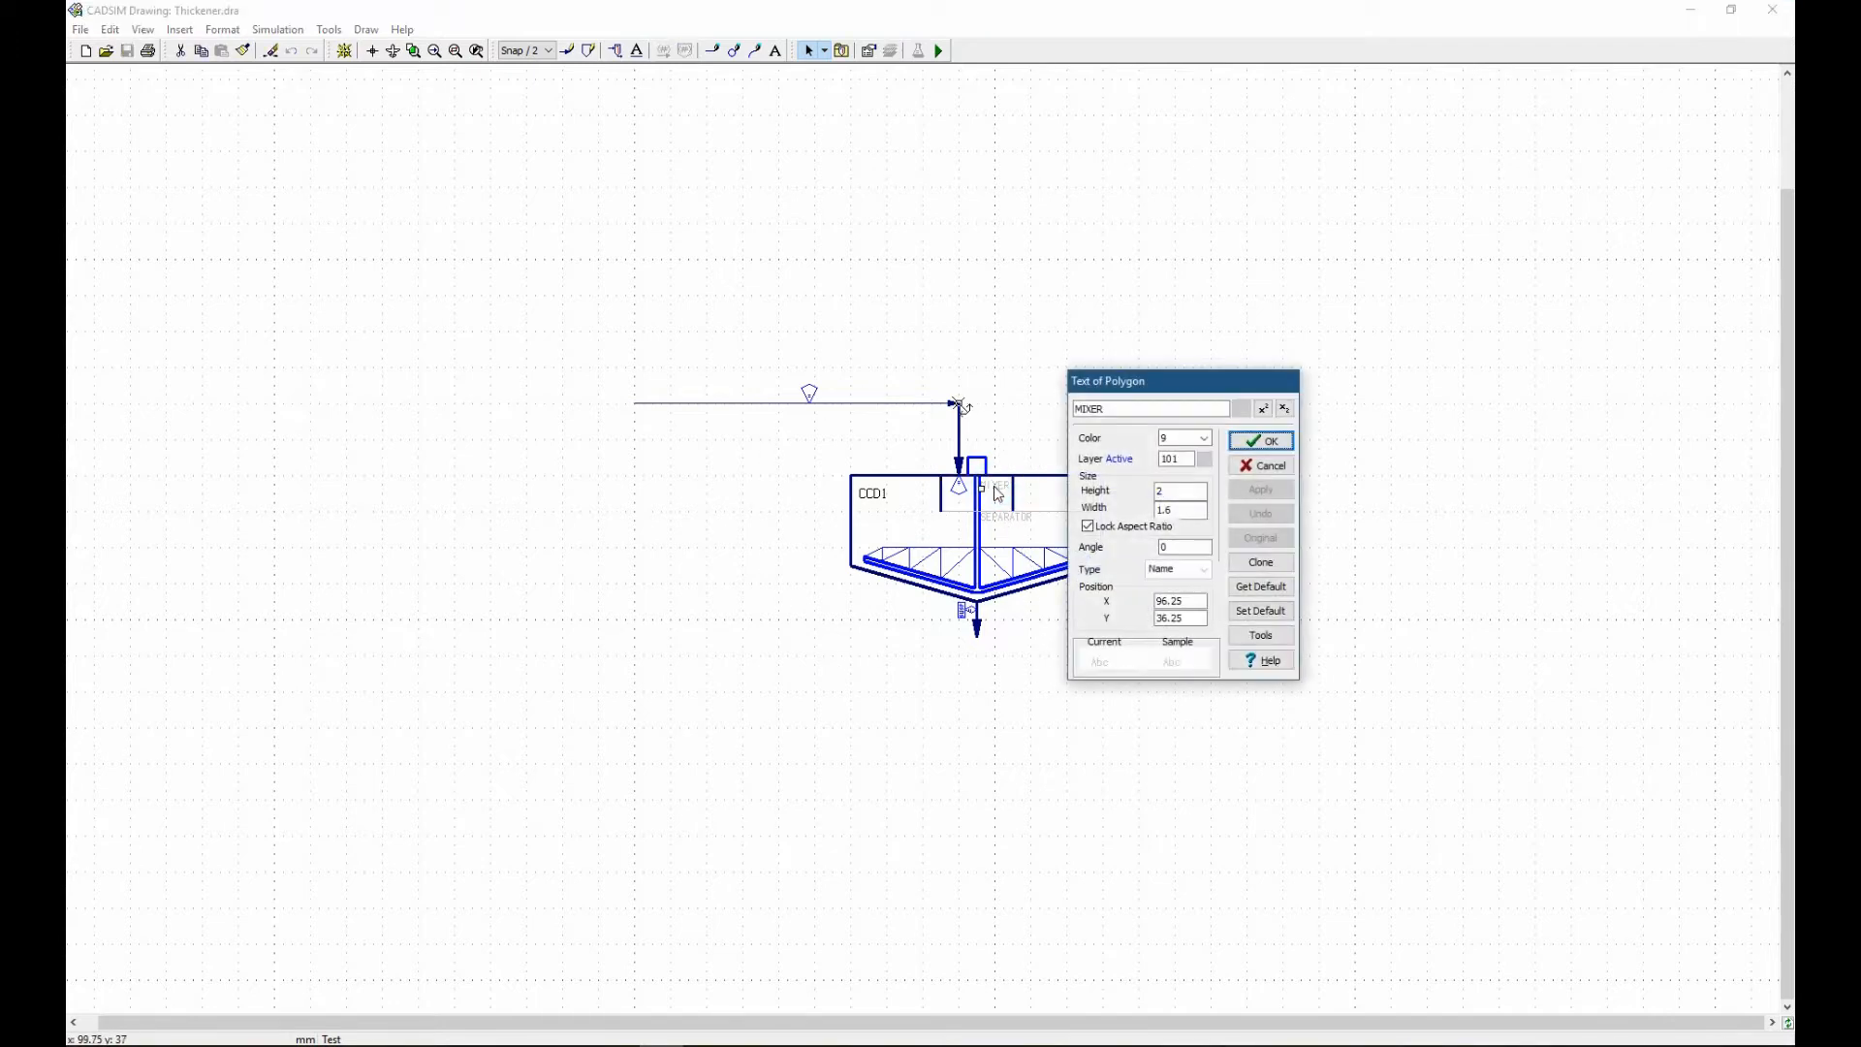
pyautogui.doubleClick(1007, 528)
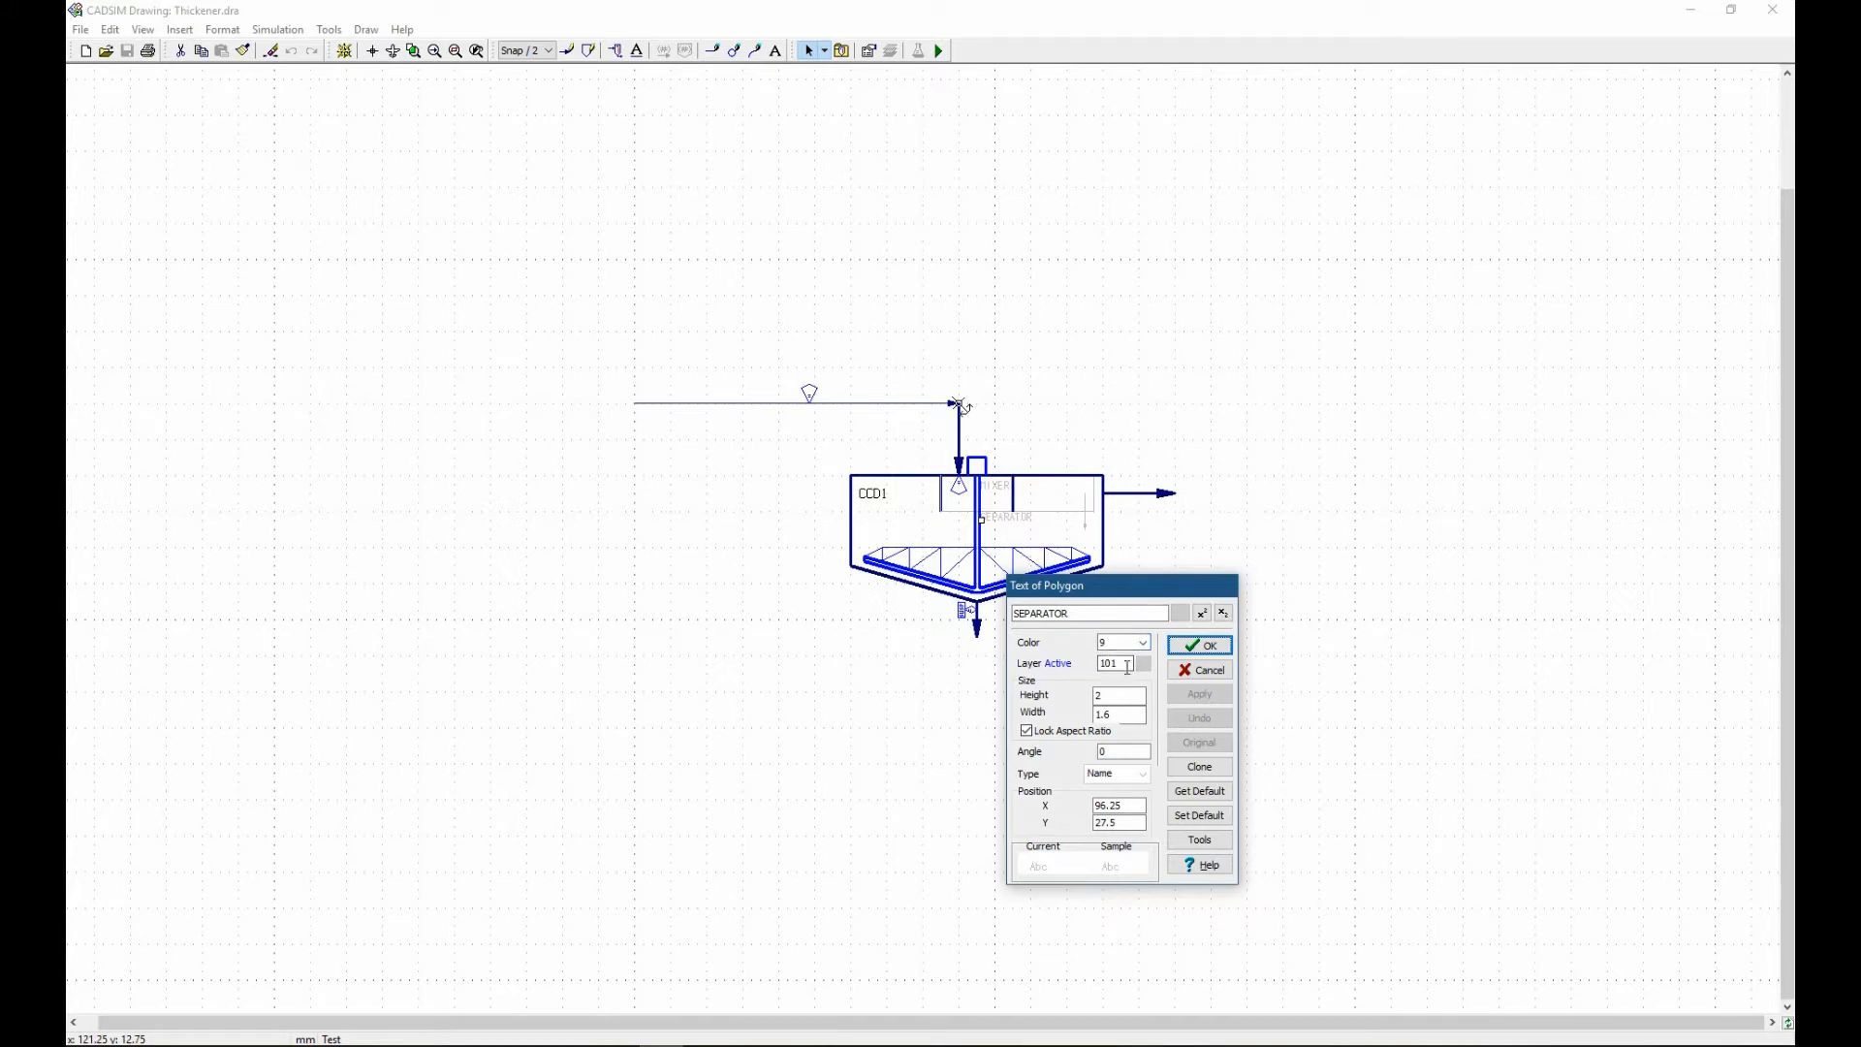
pyautogui.click(1189, 646)
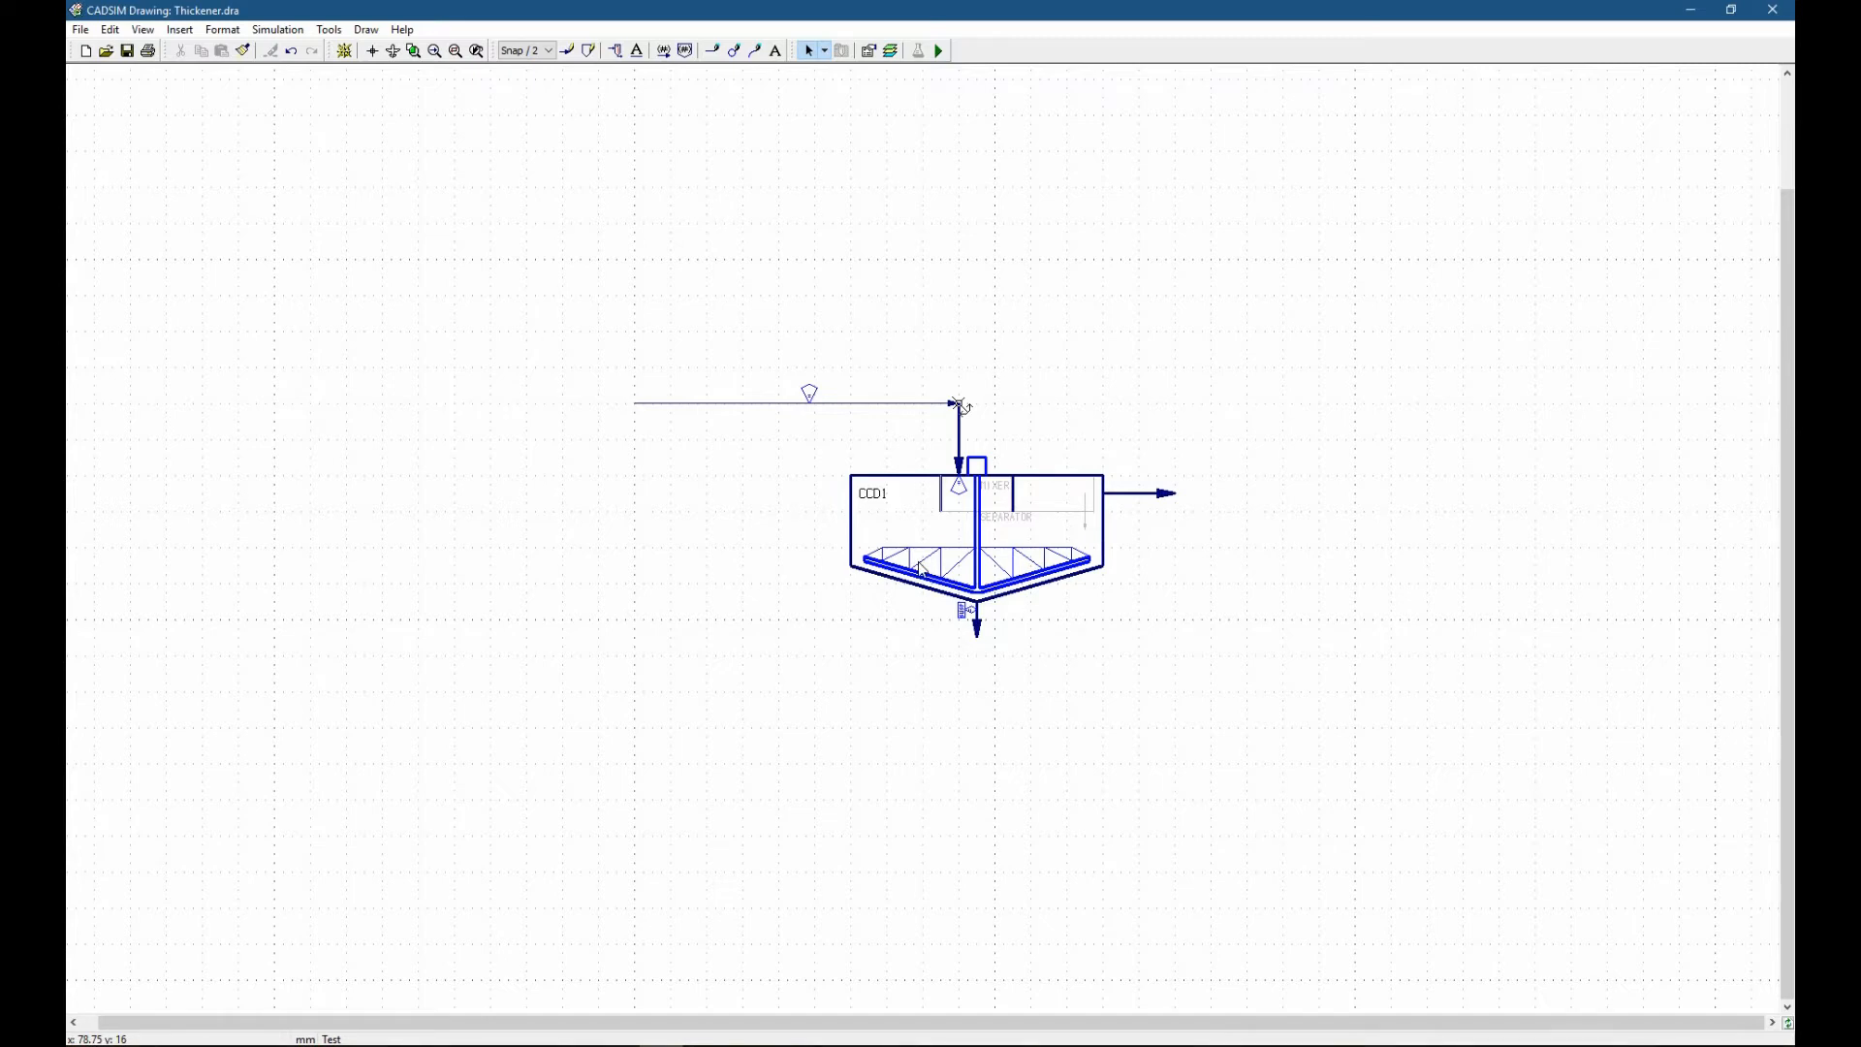
# Review the Set specification on the thickener's underflow outlet, checking its free variable and suspended-solids setting.
pyautogui.doubleClick(966, 616)
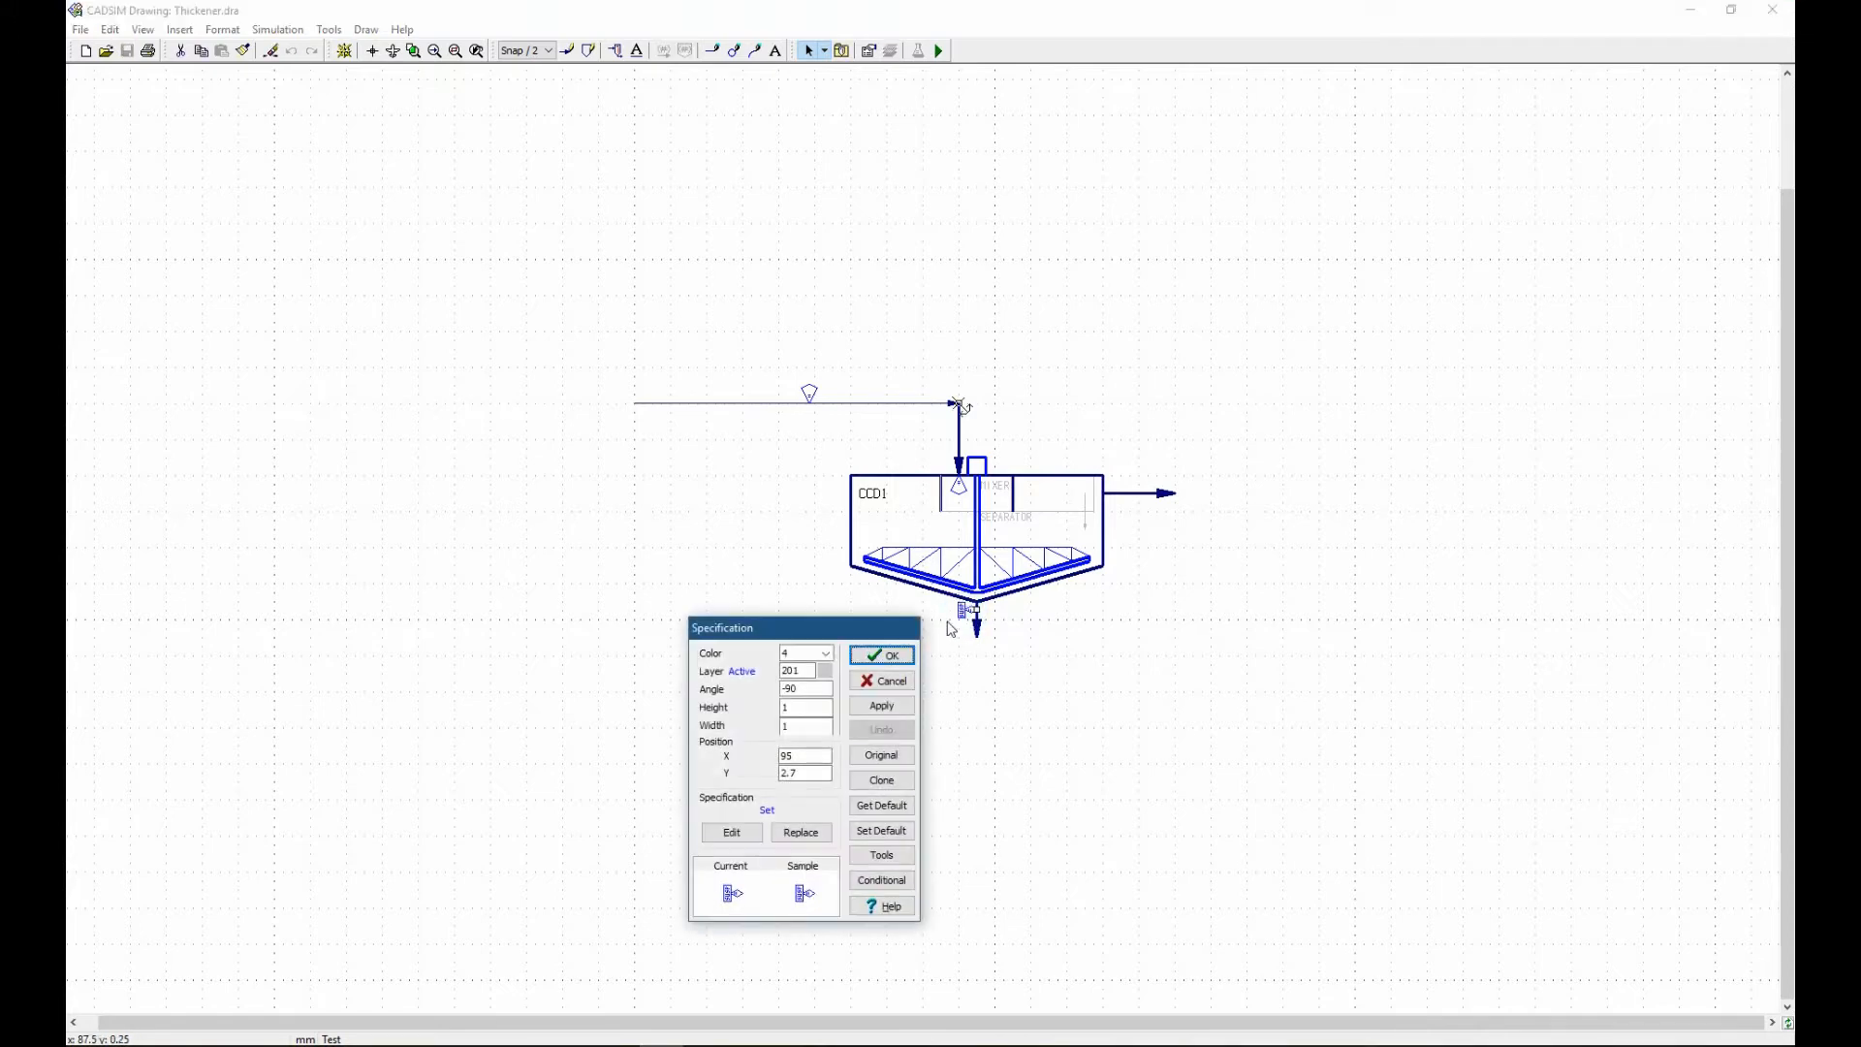
pyautogui.click(739, 831)
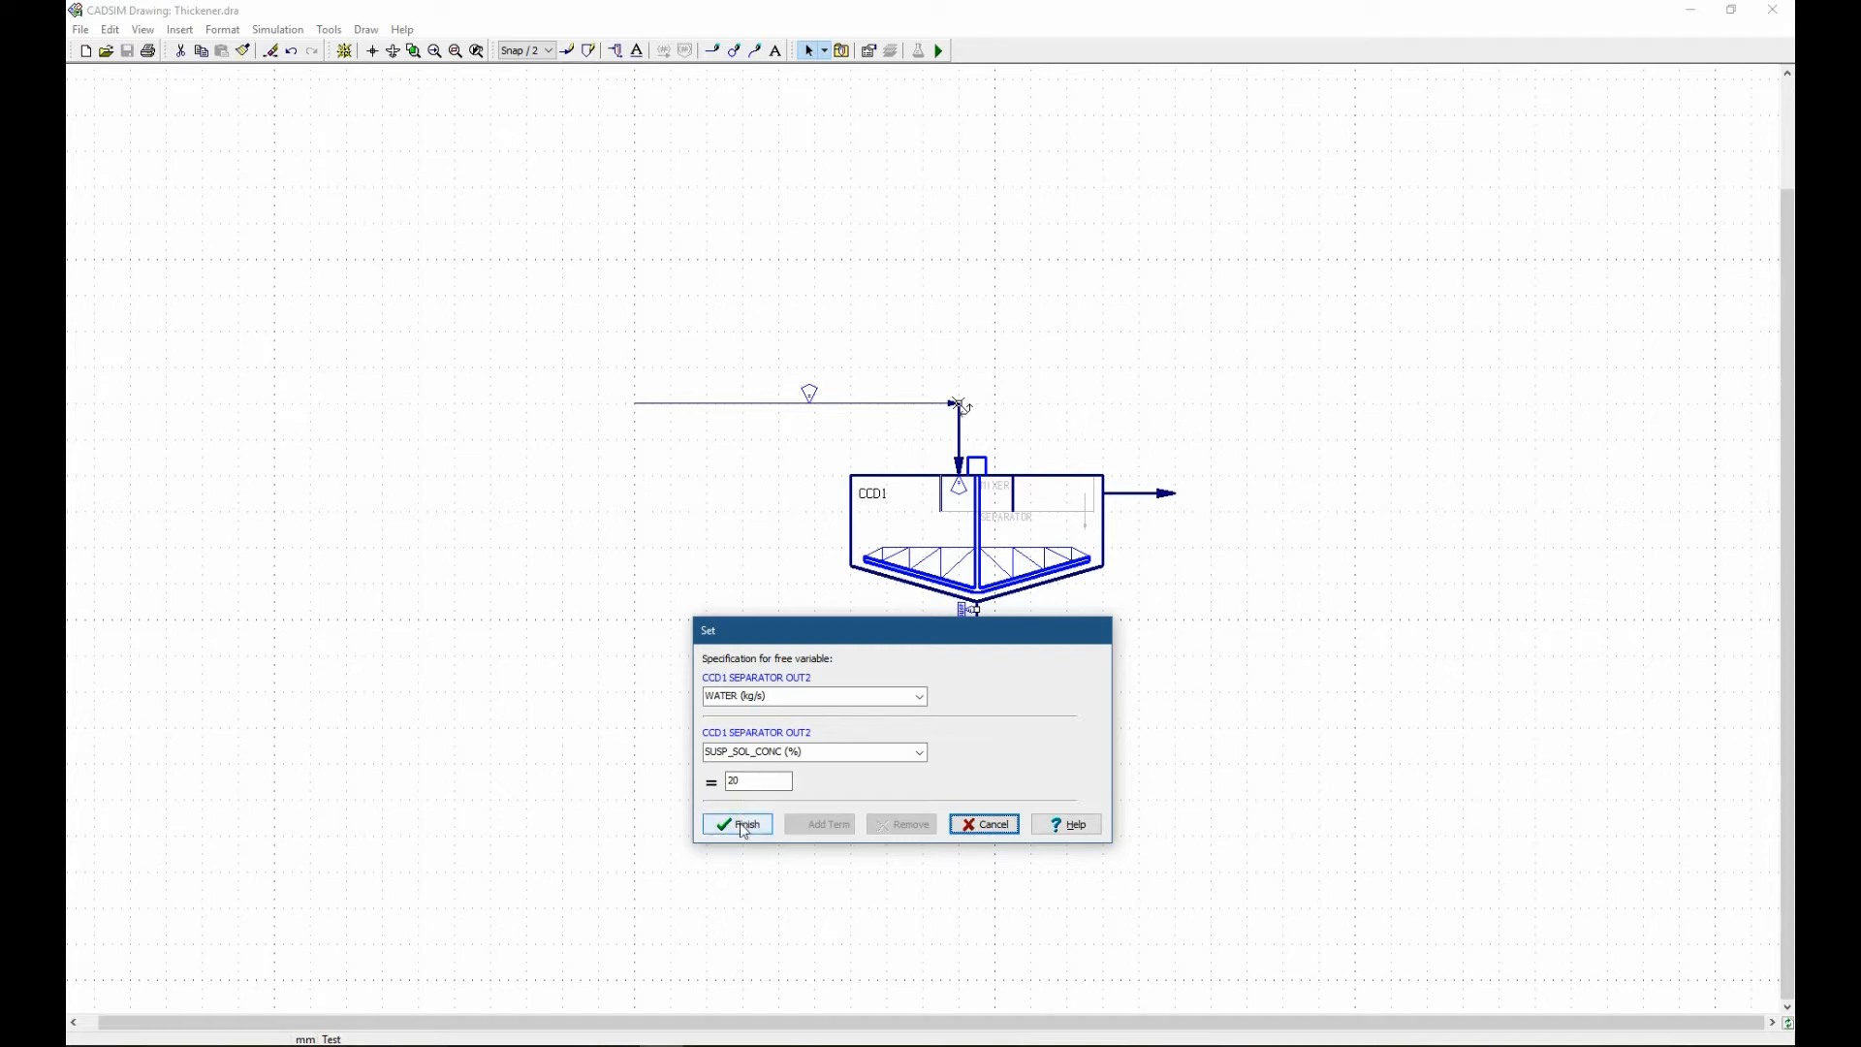
pyautogui.click(741, 827)
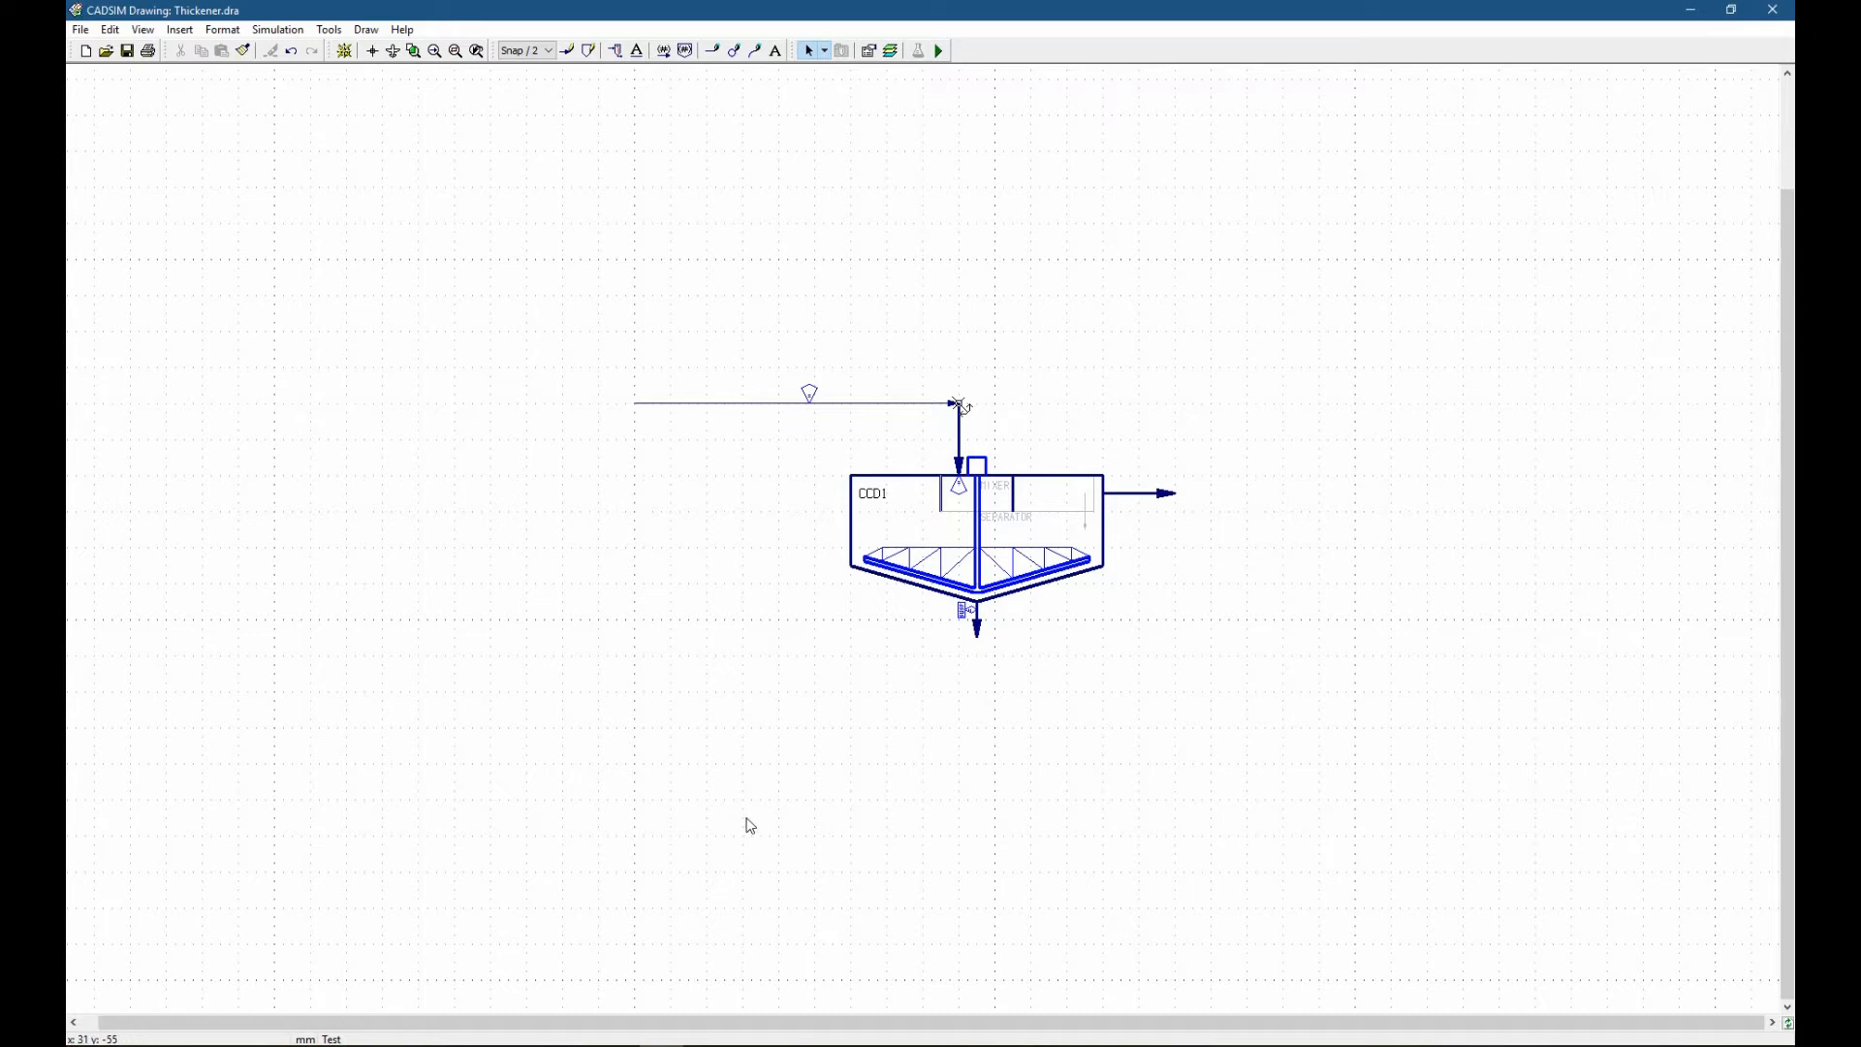
# Start the simulation, saving the drawing, and place a linear equation specification for Fe2O3[S] beside the thickener's underflow outlet.
pyautogui.click(942, 52)
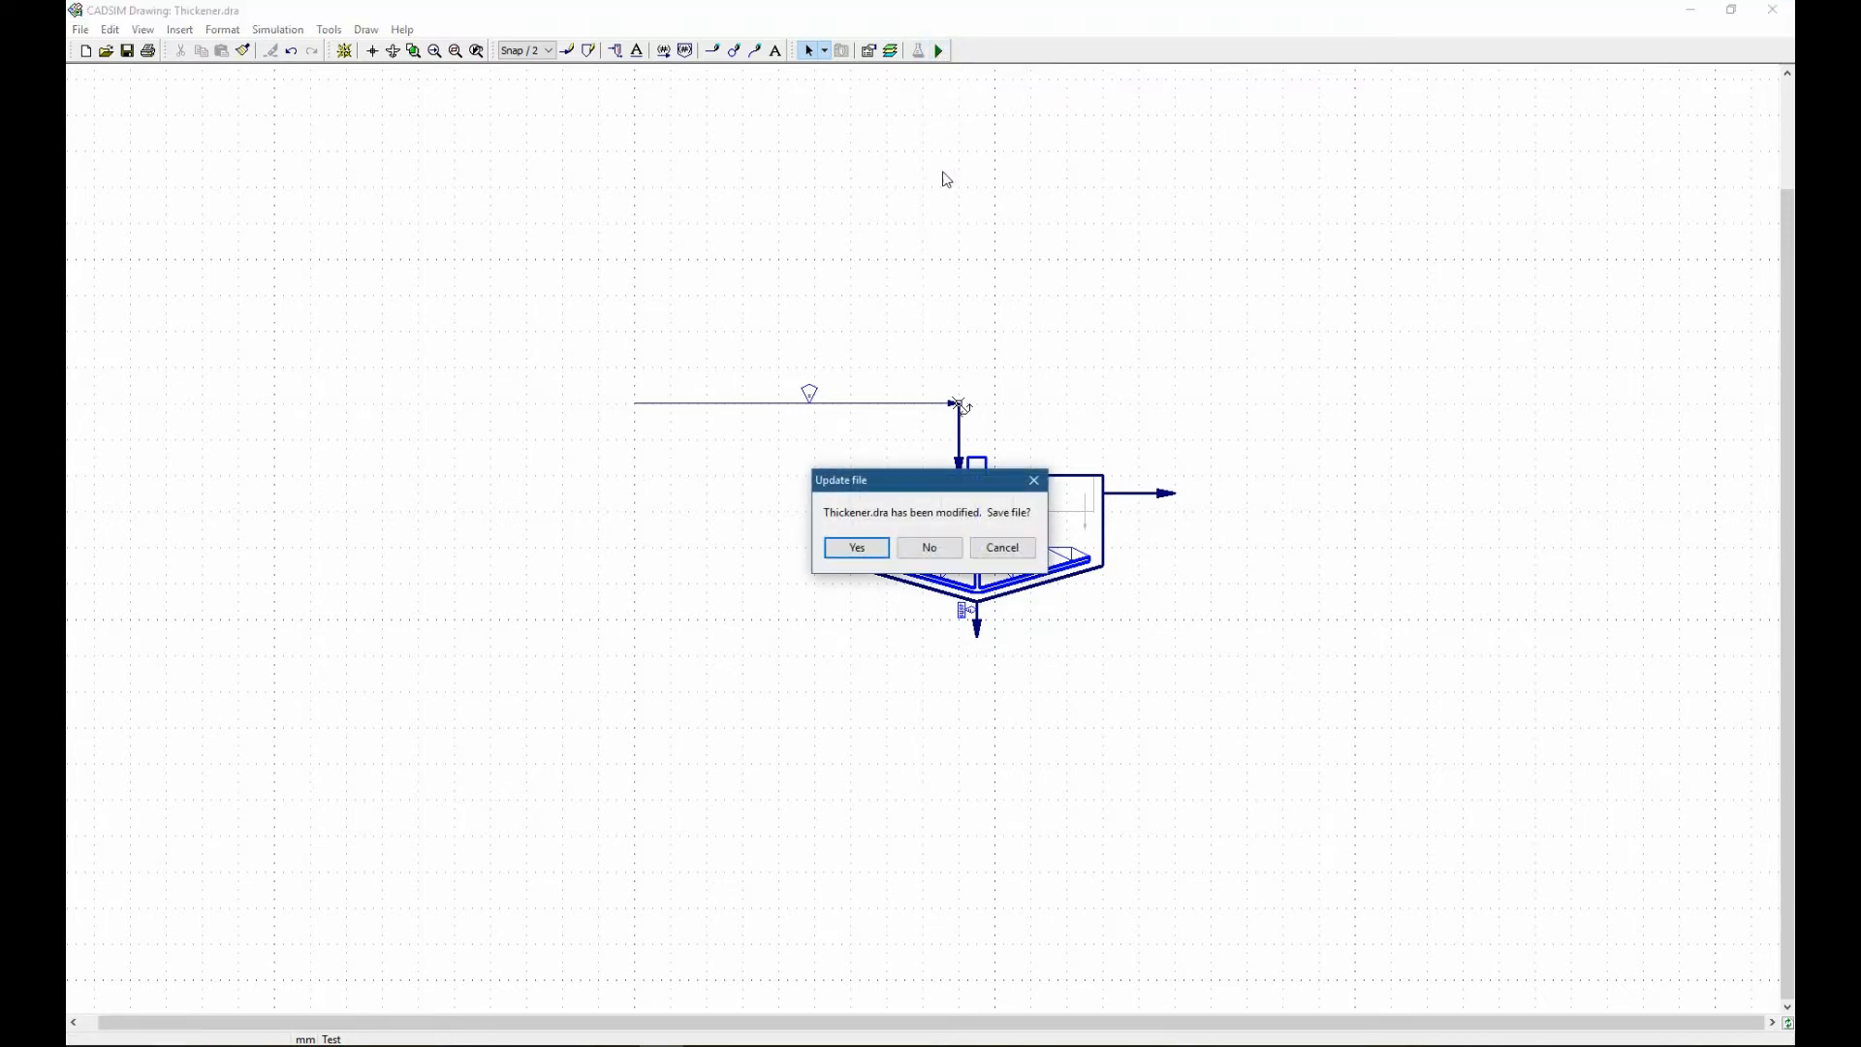
pyautogui.click(870, 546)
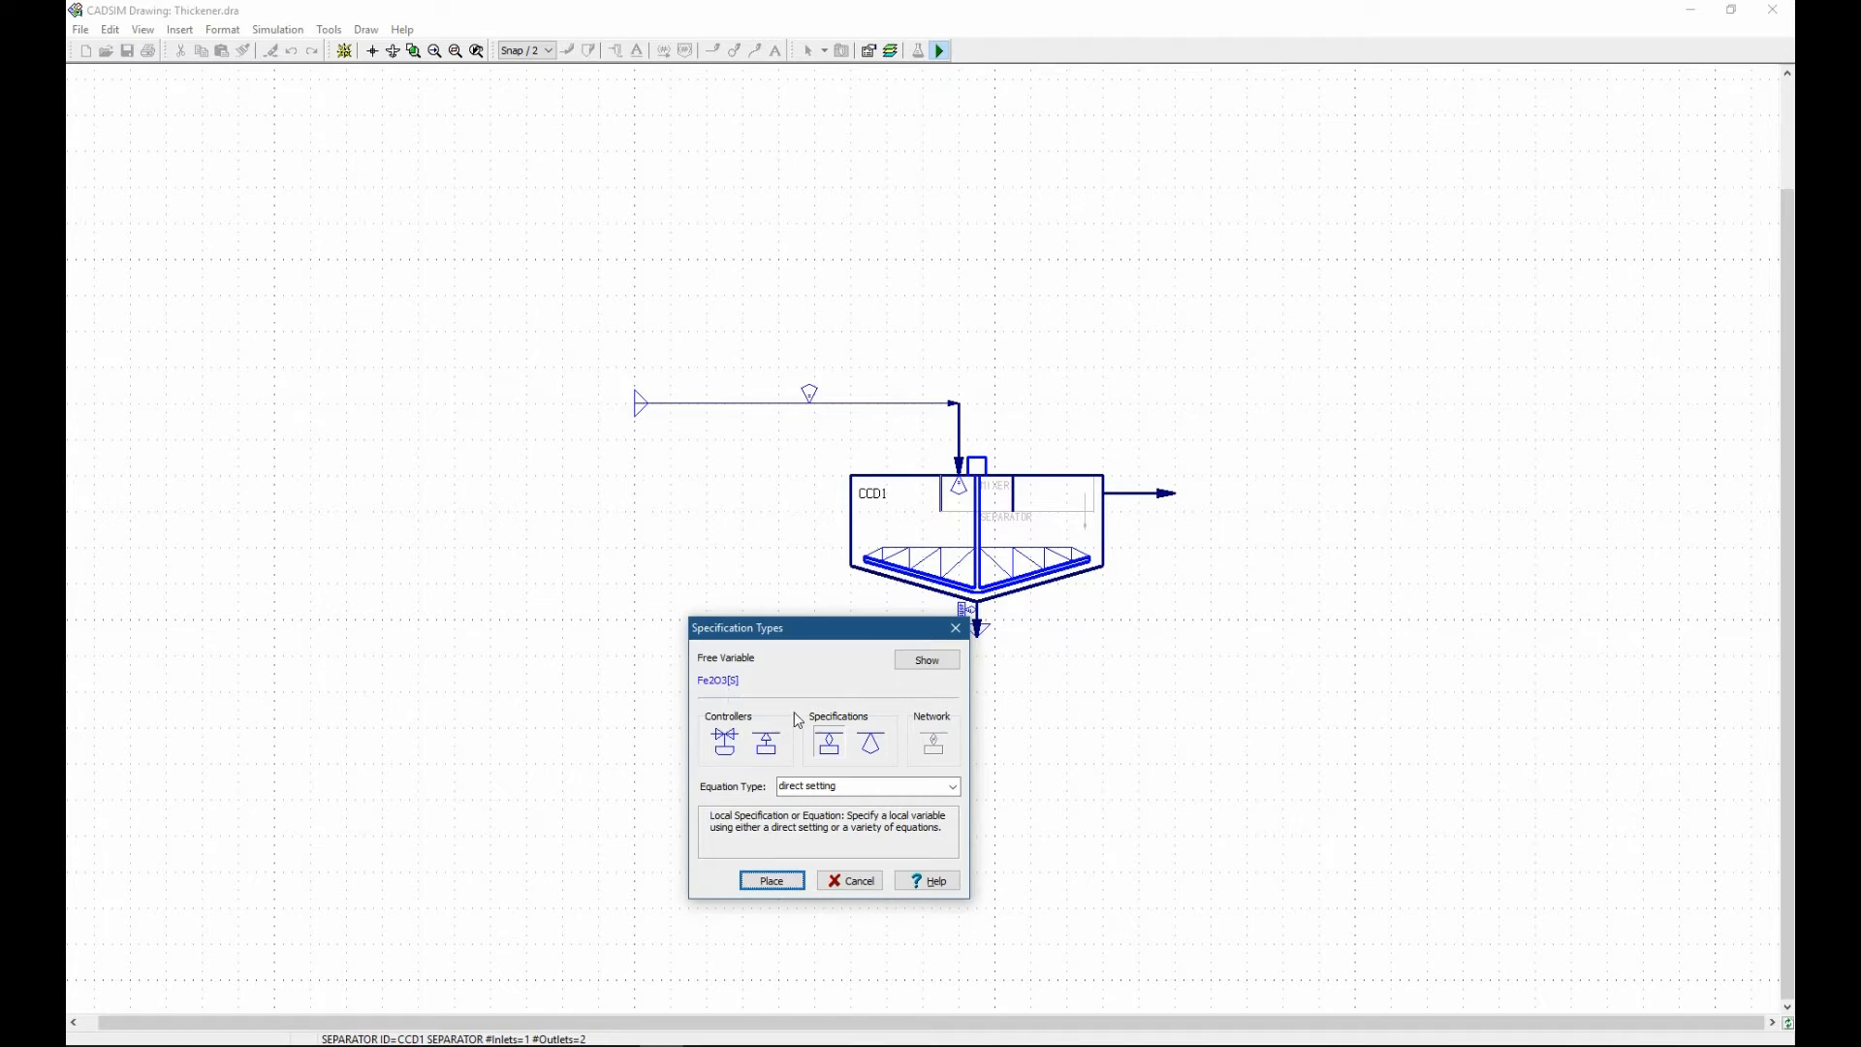
pyautogui.click(829, 787)
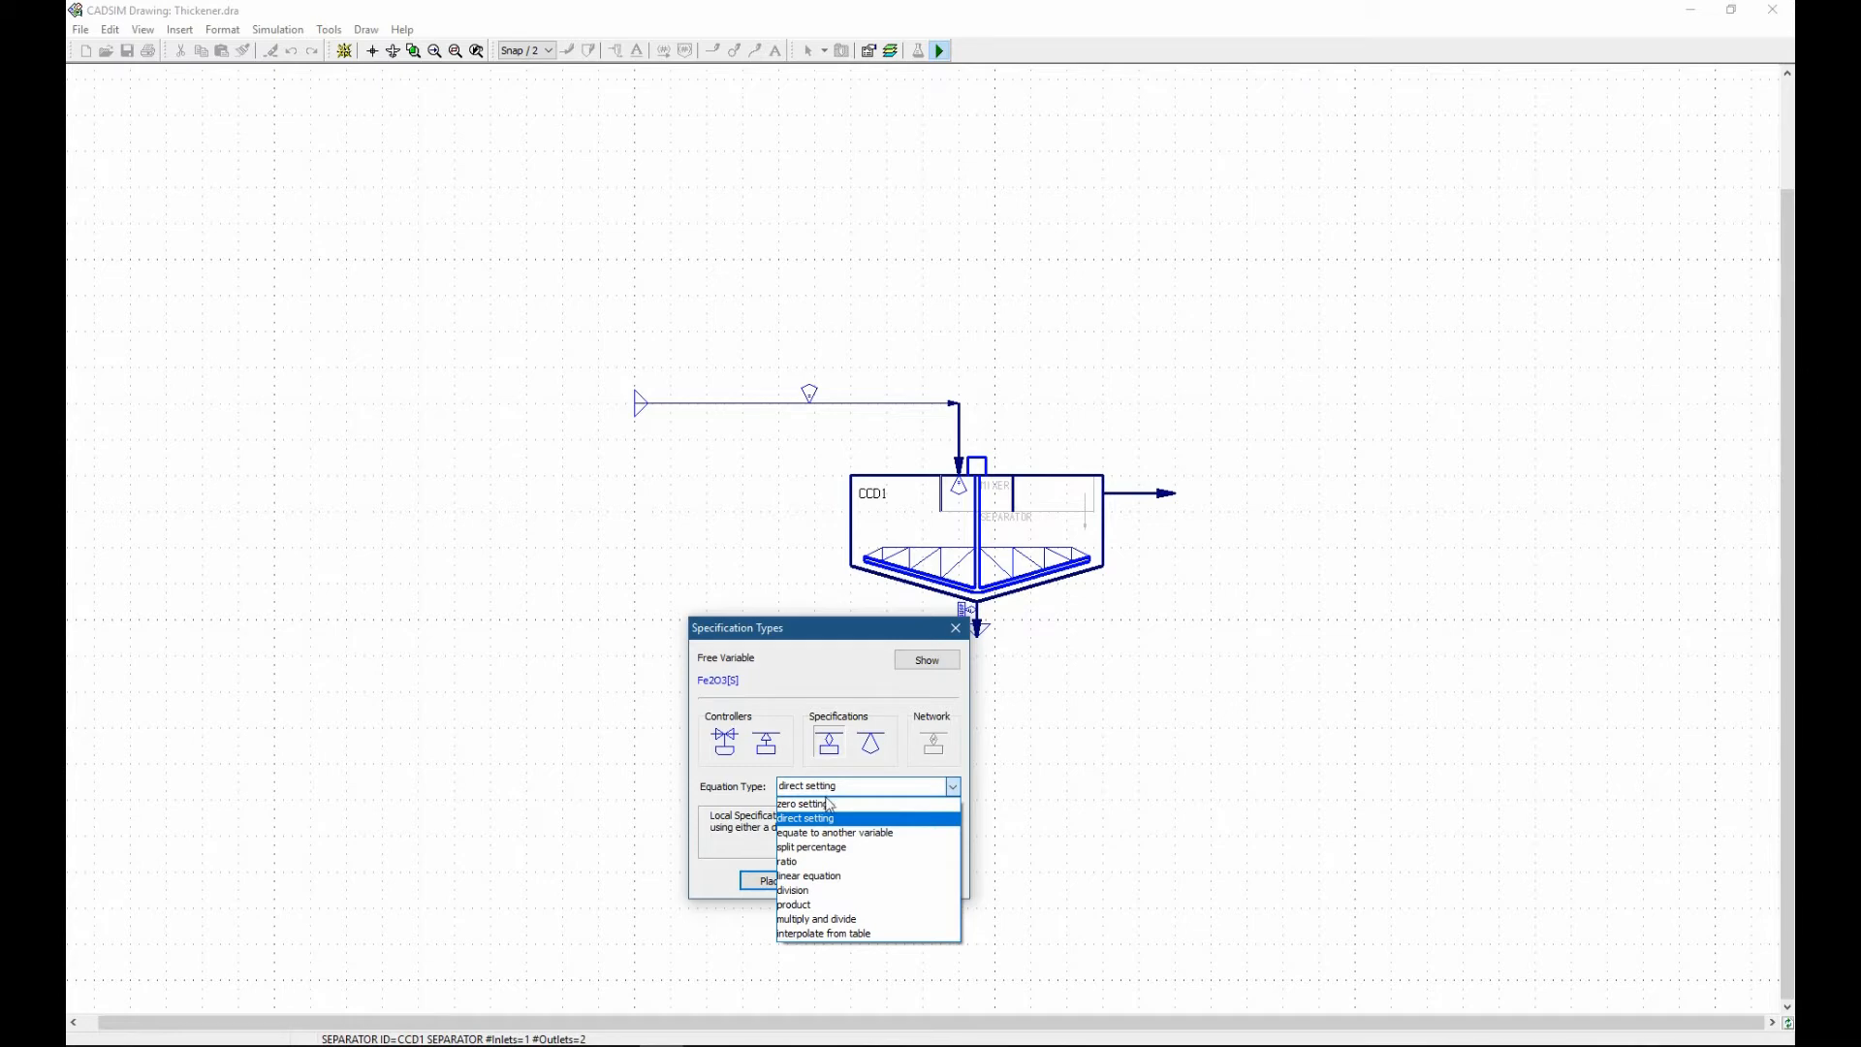
pyautogui.click(829, 875)
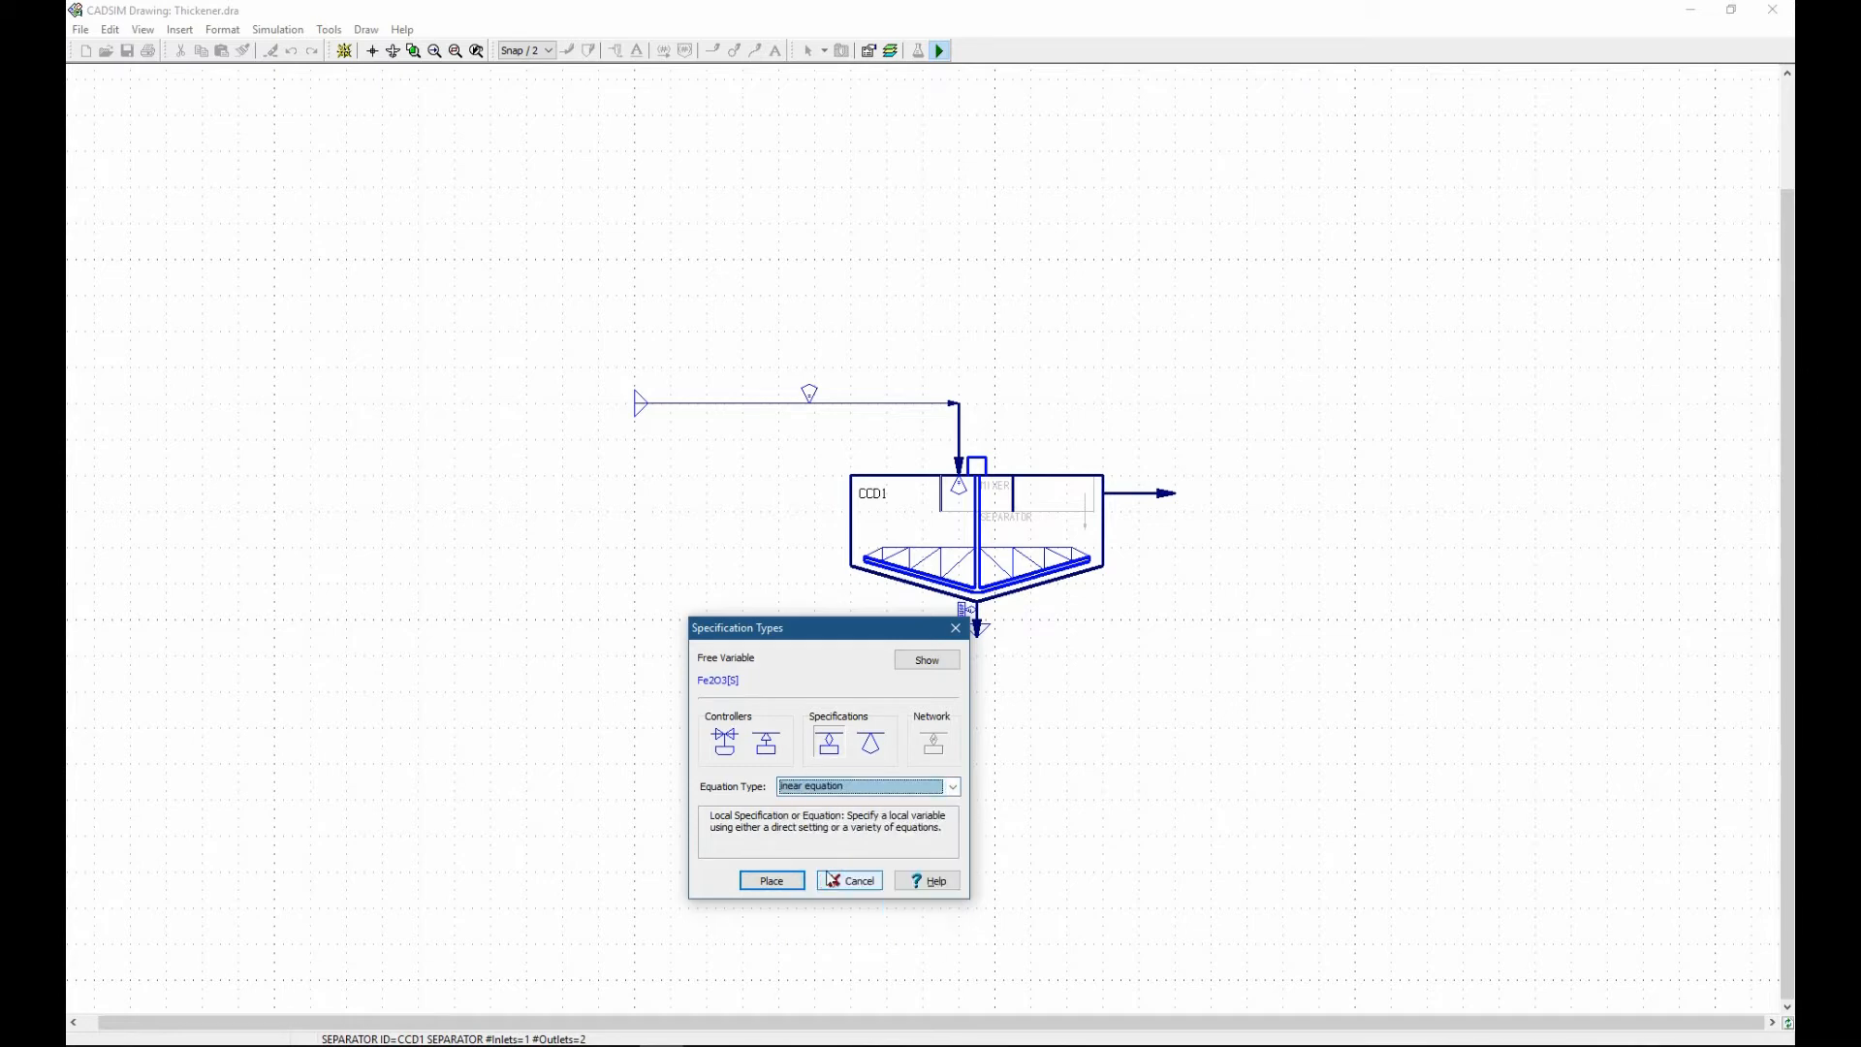
pyautogui.click(771, 881)
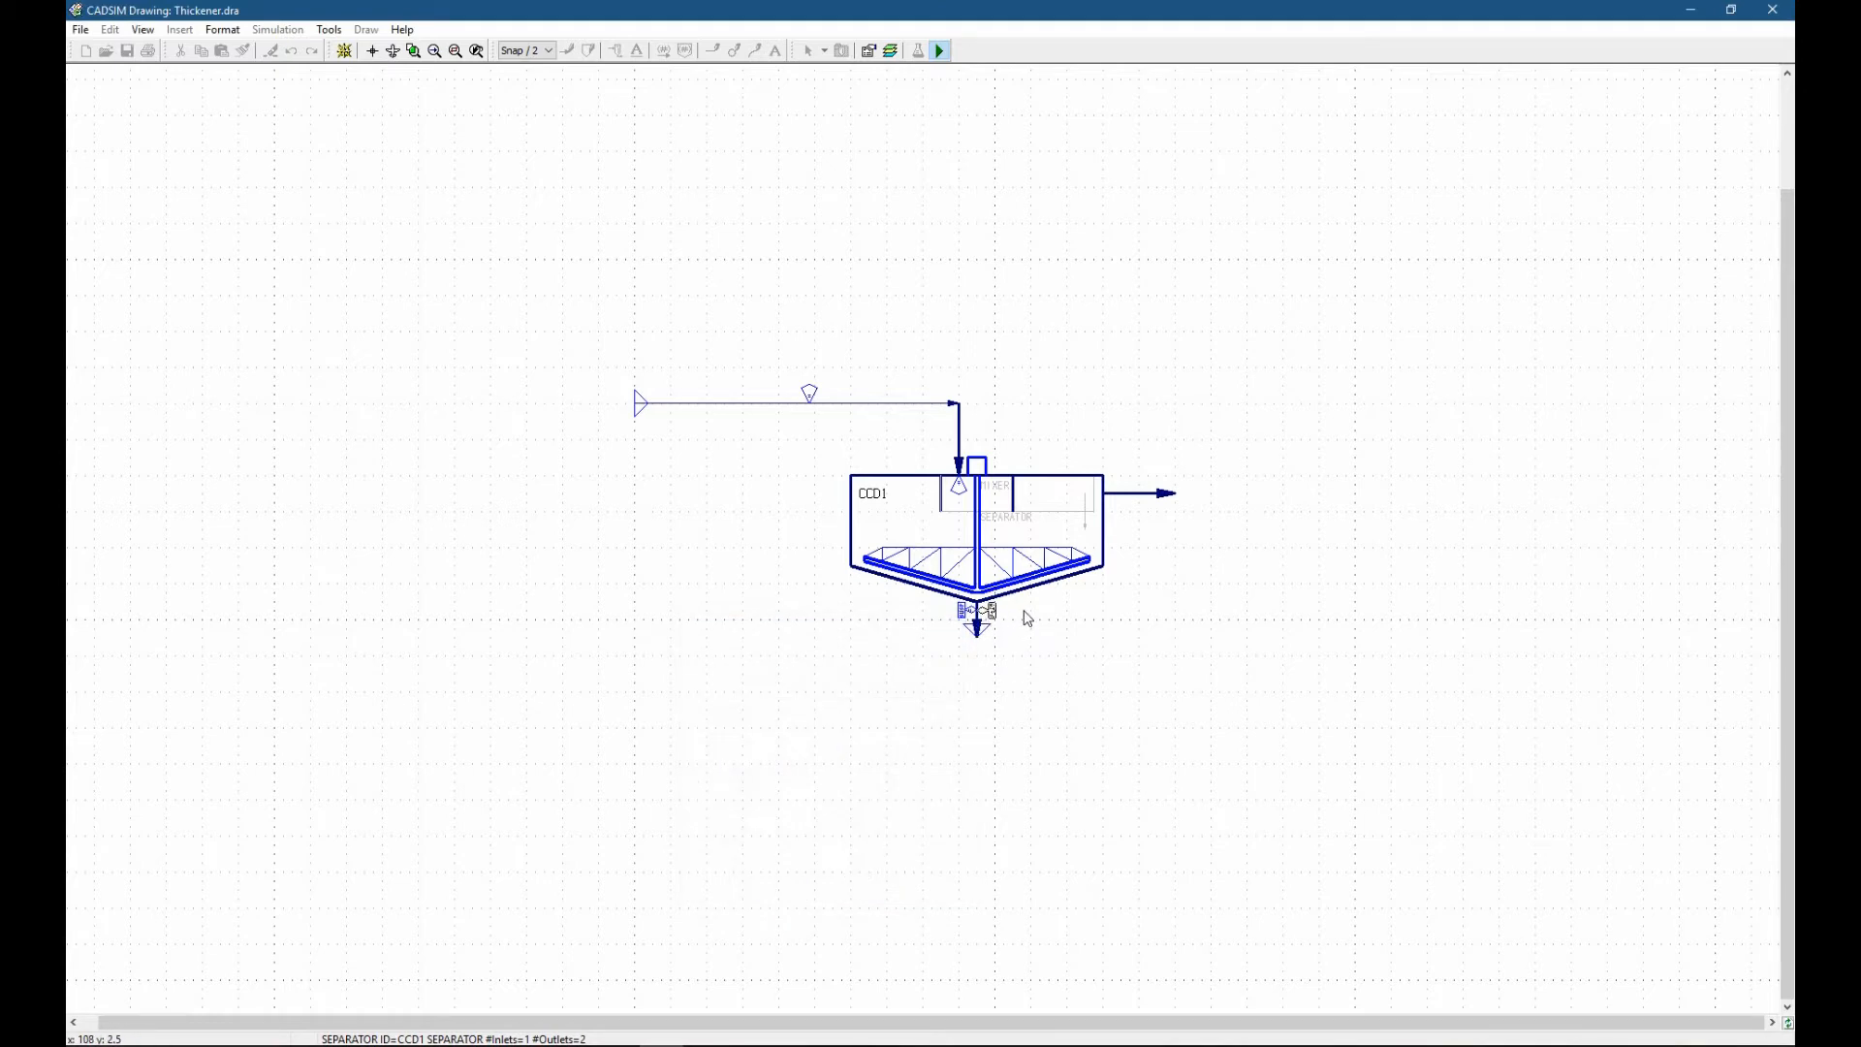
pyautogui.click(1024, 612)
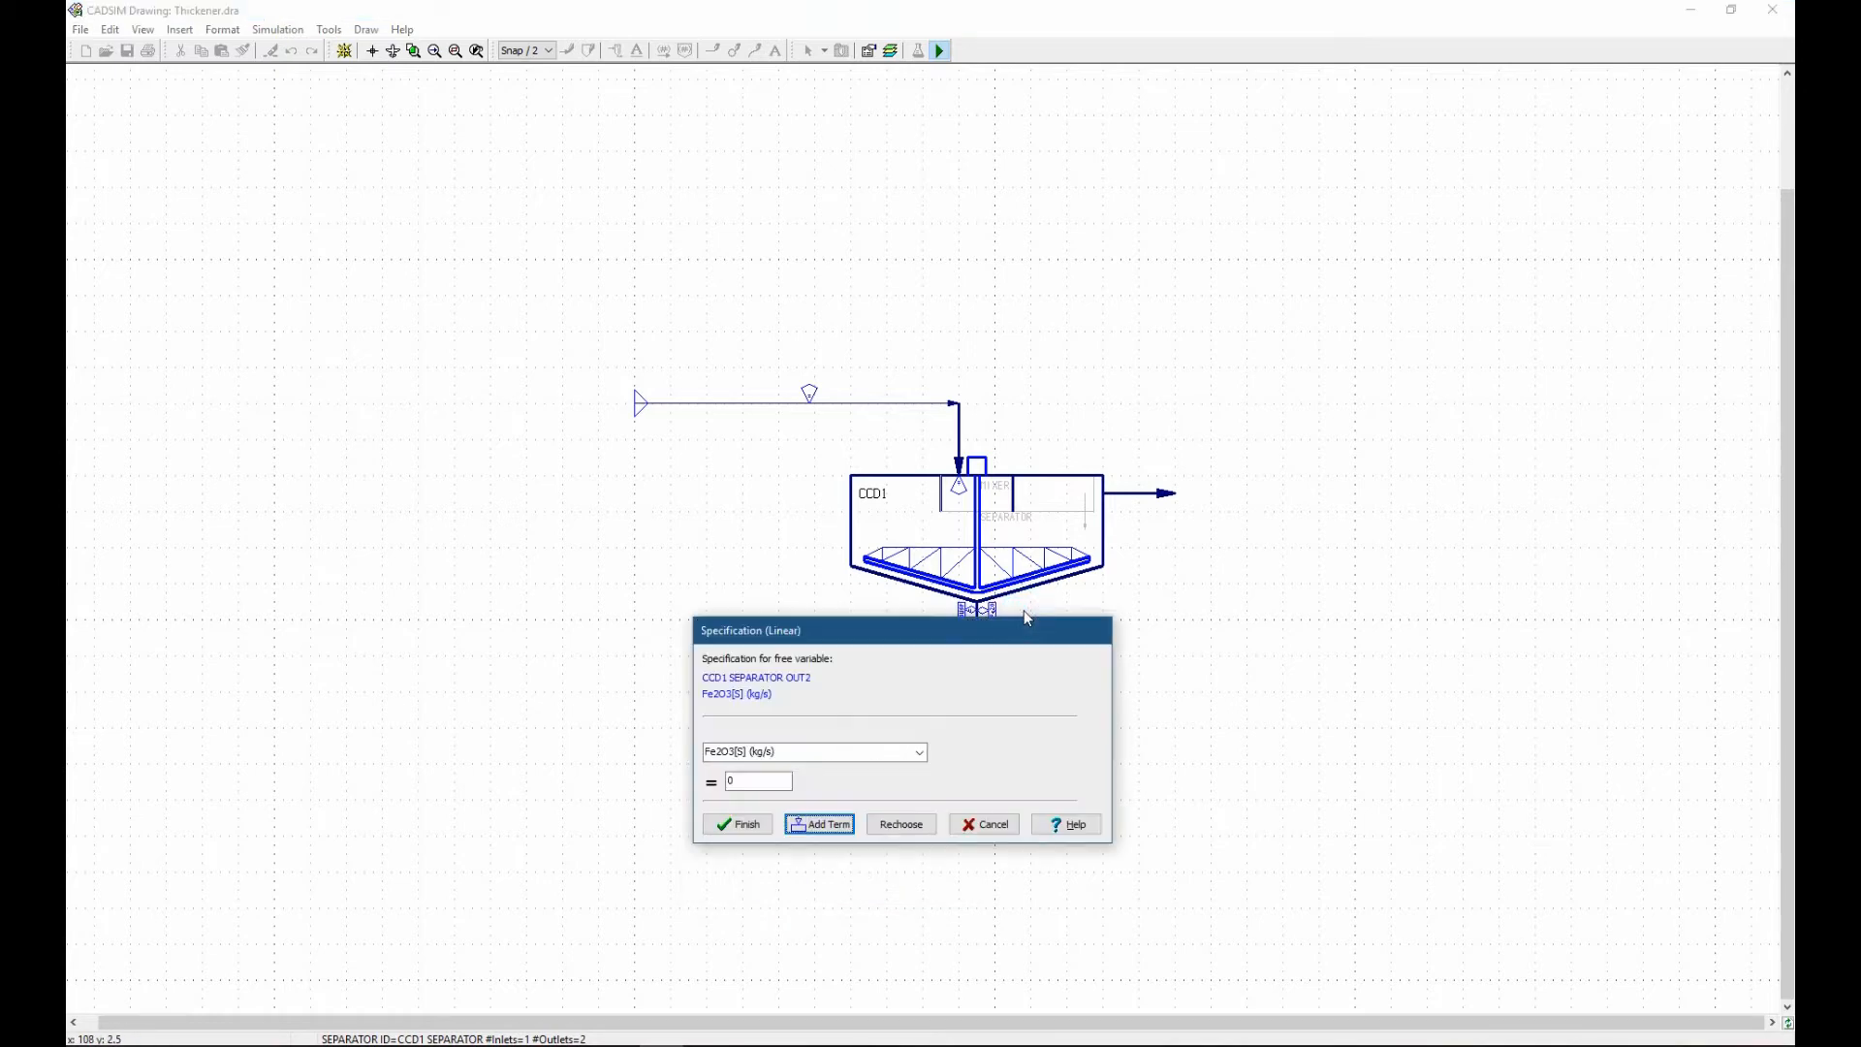
# Add the CCD1 mixer outlet as a term in the underflow's linear Fe2O3[S] specification, placing it by the internal mixer stream.
pyautogui.moveTo(997, 634); pyautogui.dragTo(1358, 628)
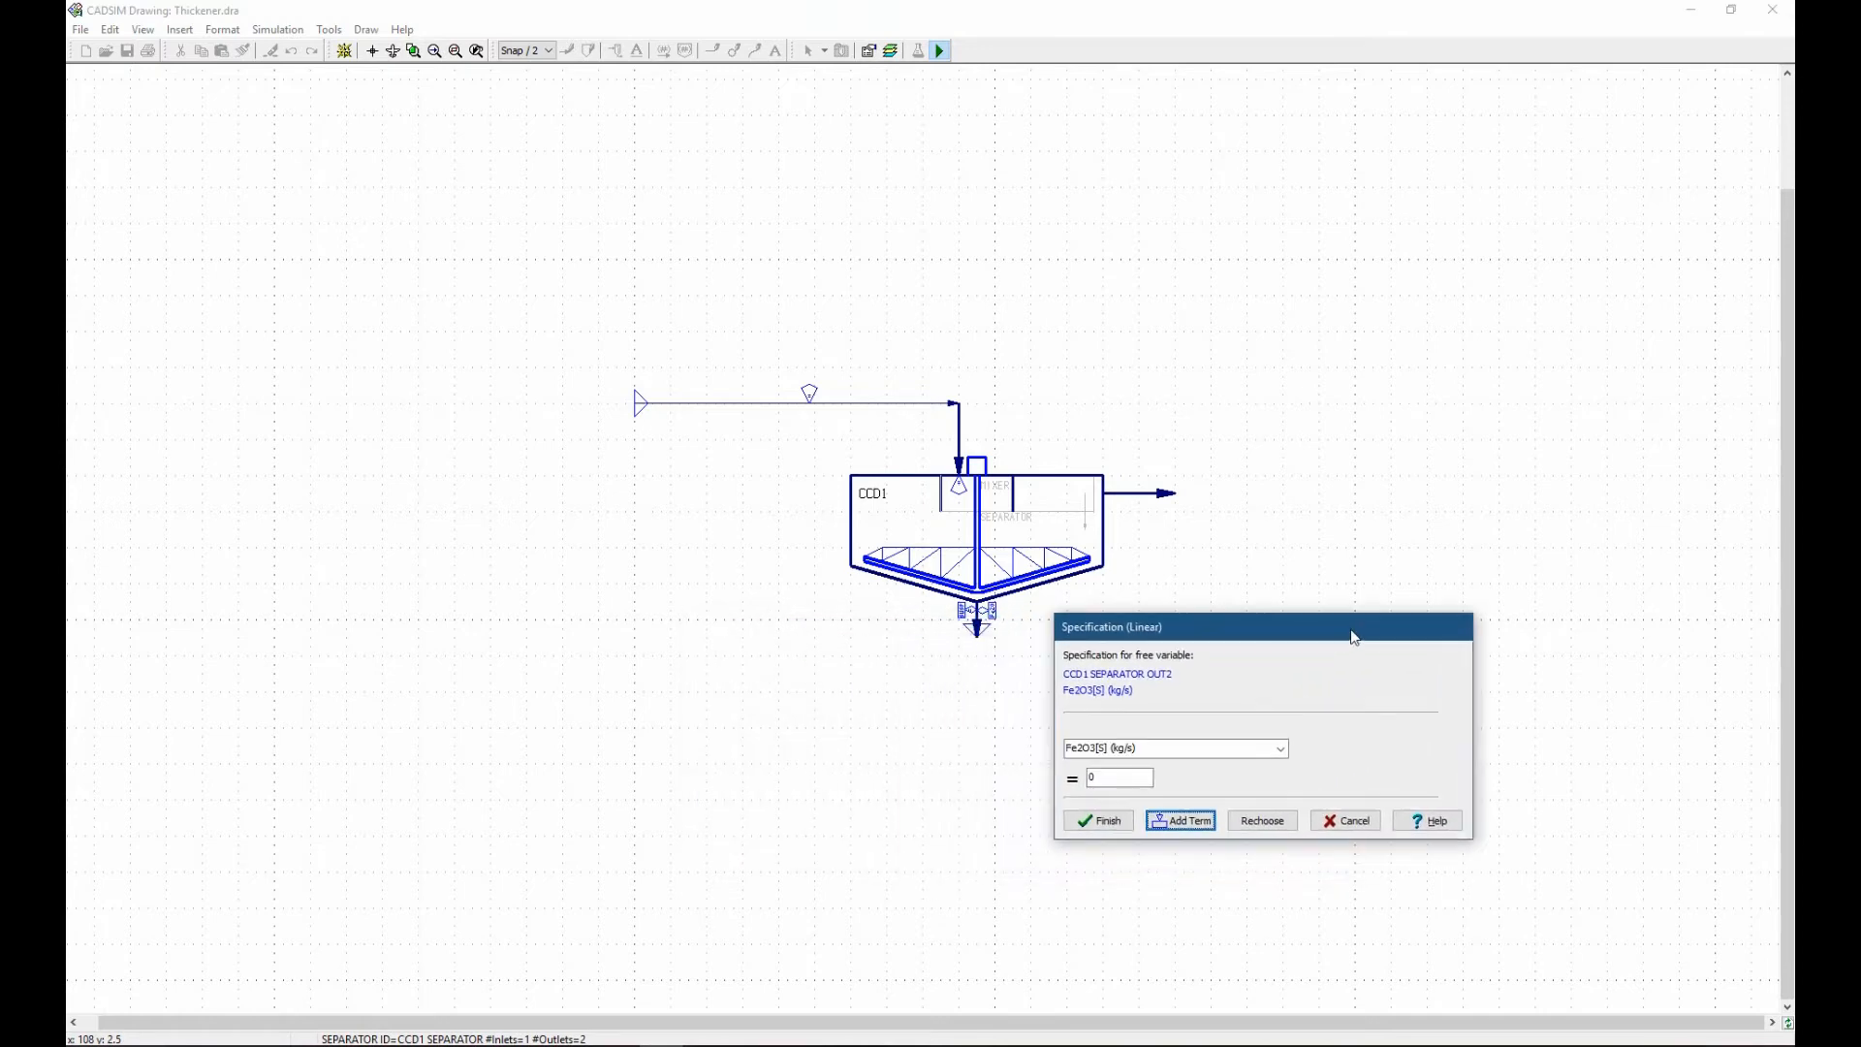
pyautogui.click(945, 627)
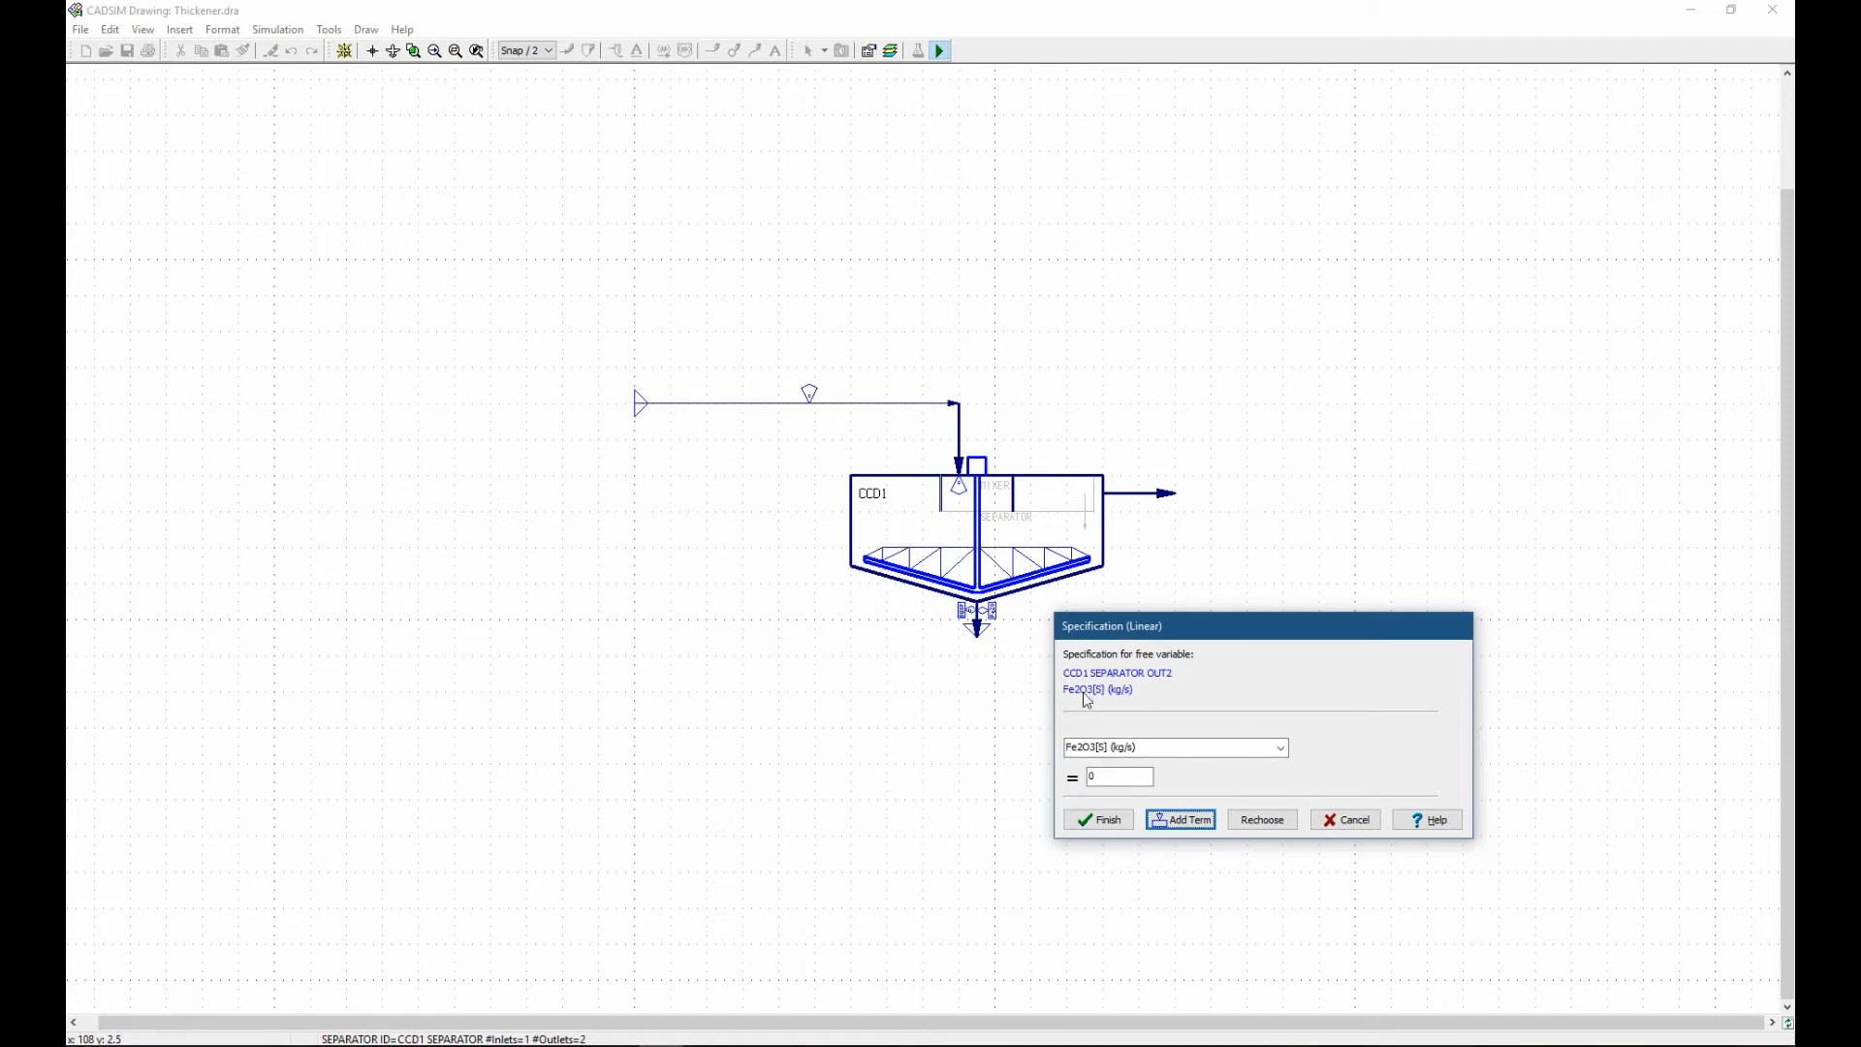
pyautogui.click(1161, 822)
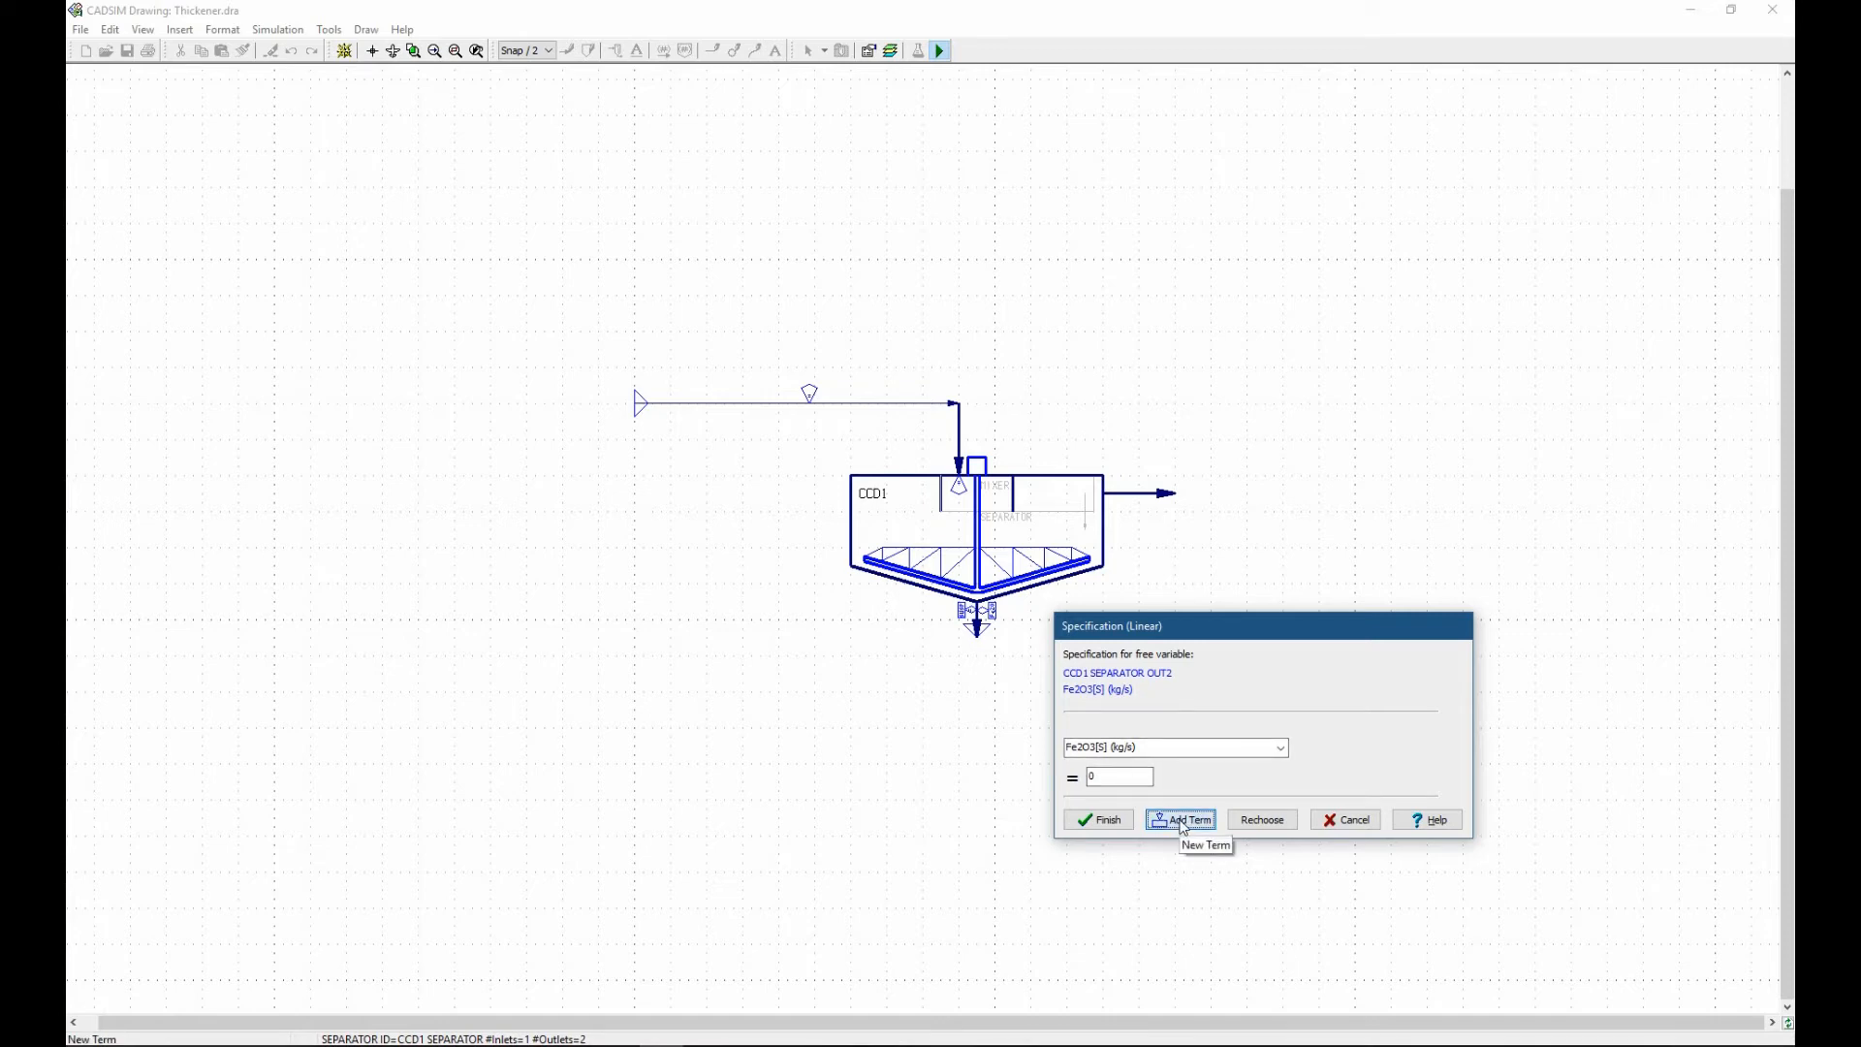
pyautogui.click(1023, 644)
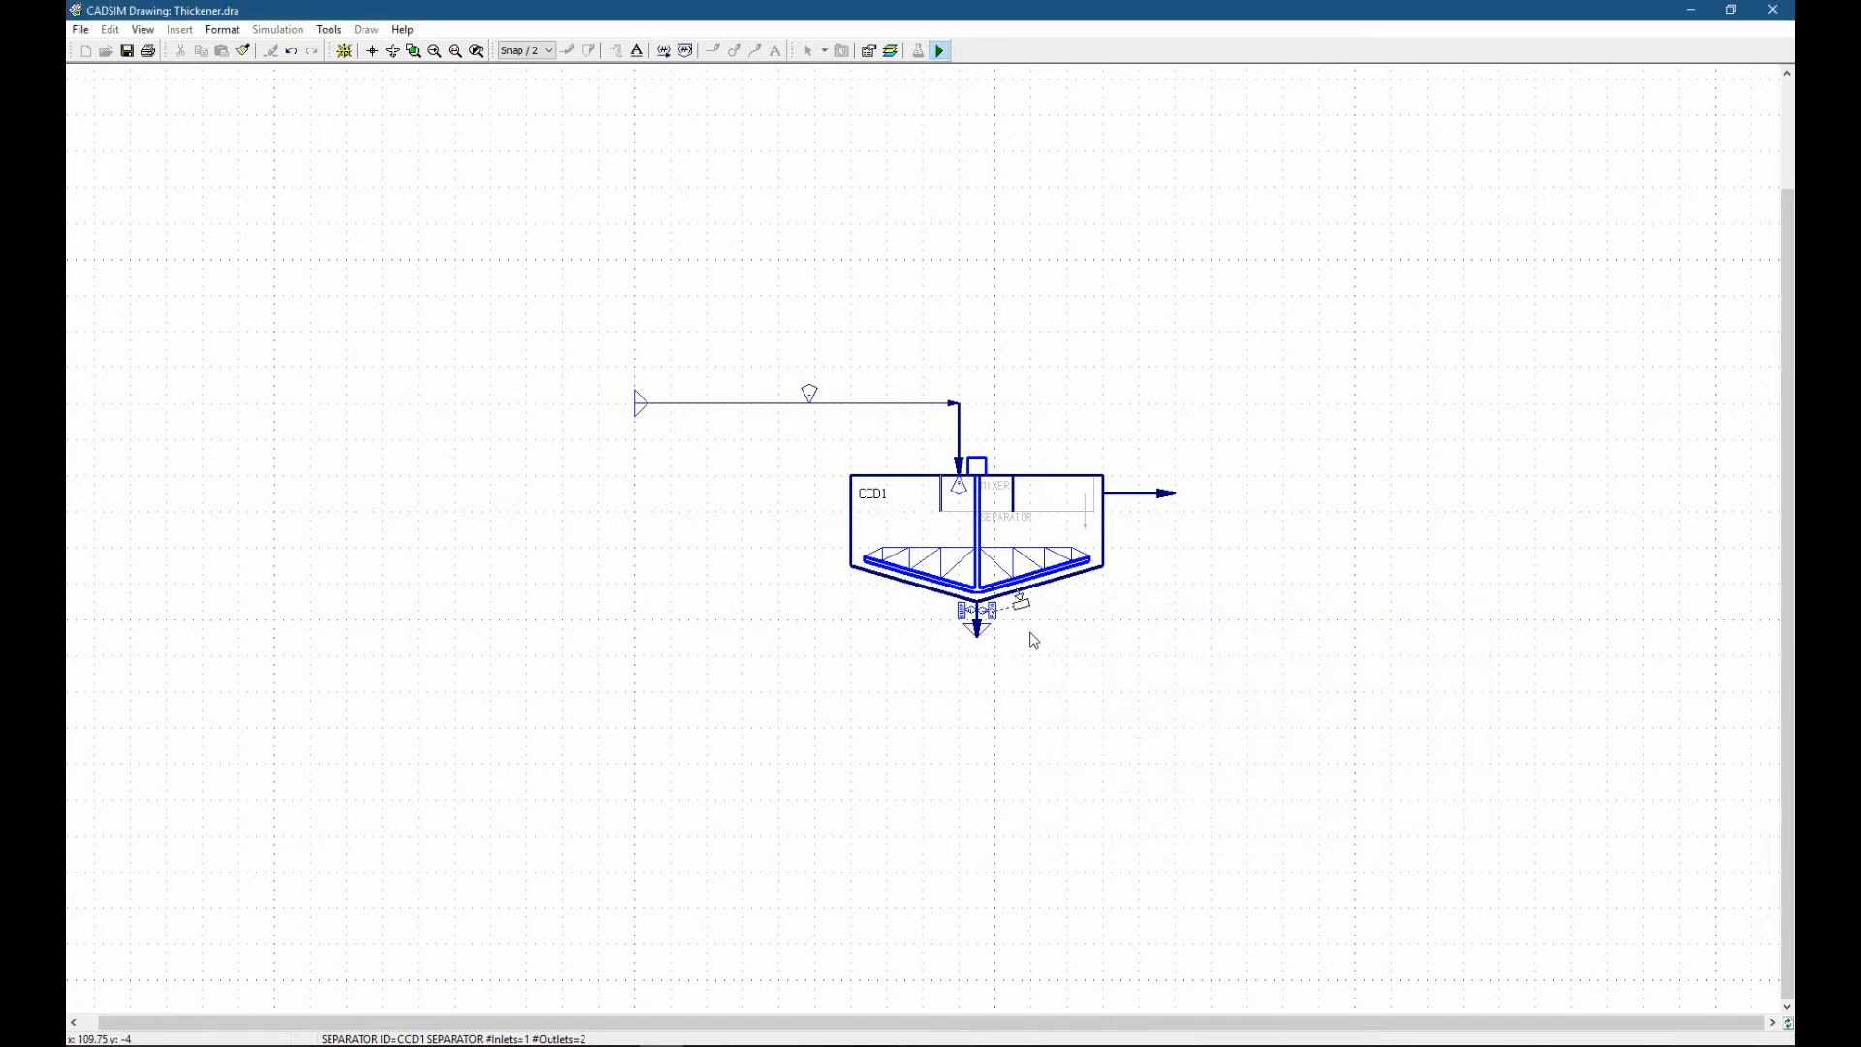
pyautogui.moveTo(1020, 601); pyautogui.dragTo(1084, 526)
pyautogui.moveTo(1083, 526); pyautogui.dragTo(1083, 526)
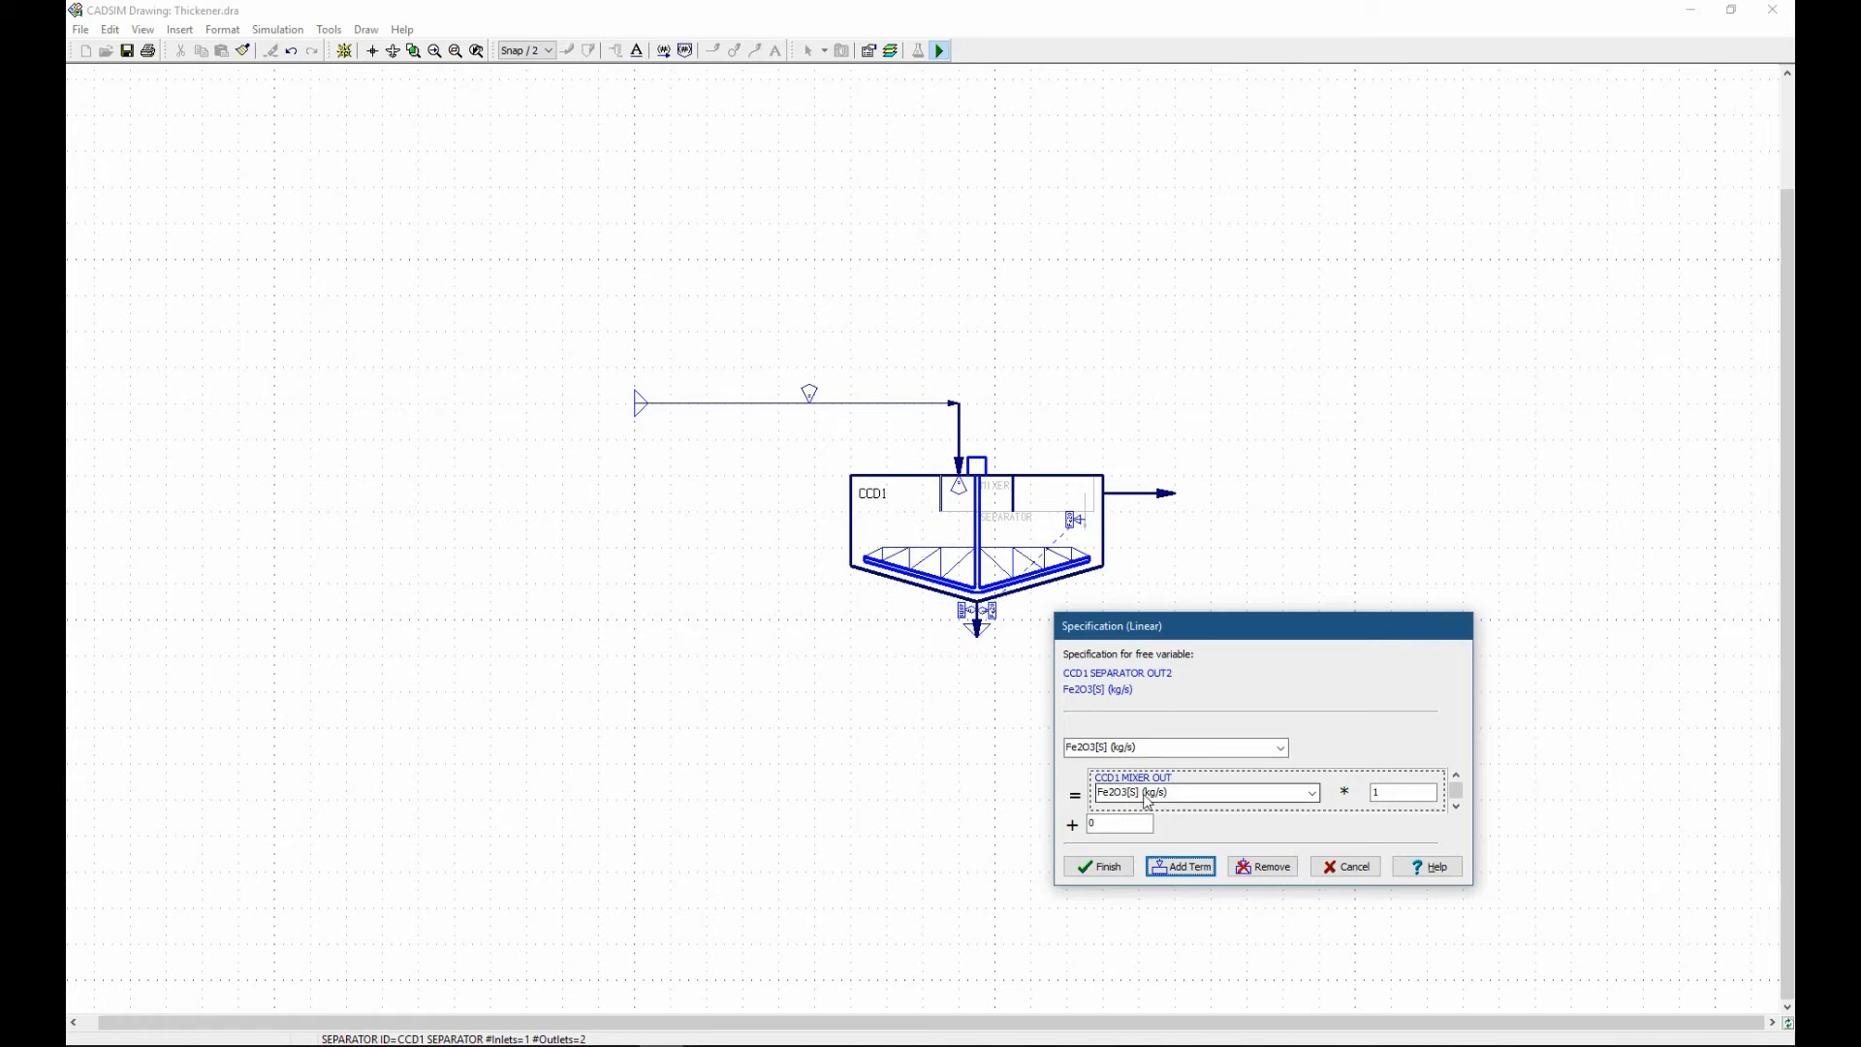
# Set the mixer outlet term's multiplier to 0.7 and finish the linear specification.
pyautogui.doubleClick(1394, 792)
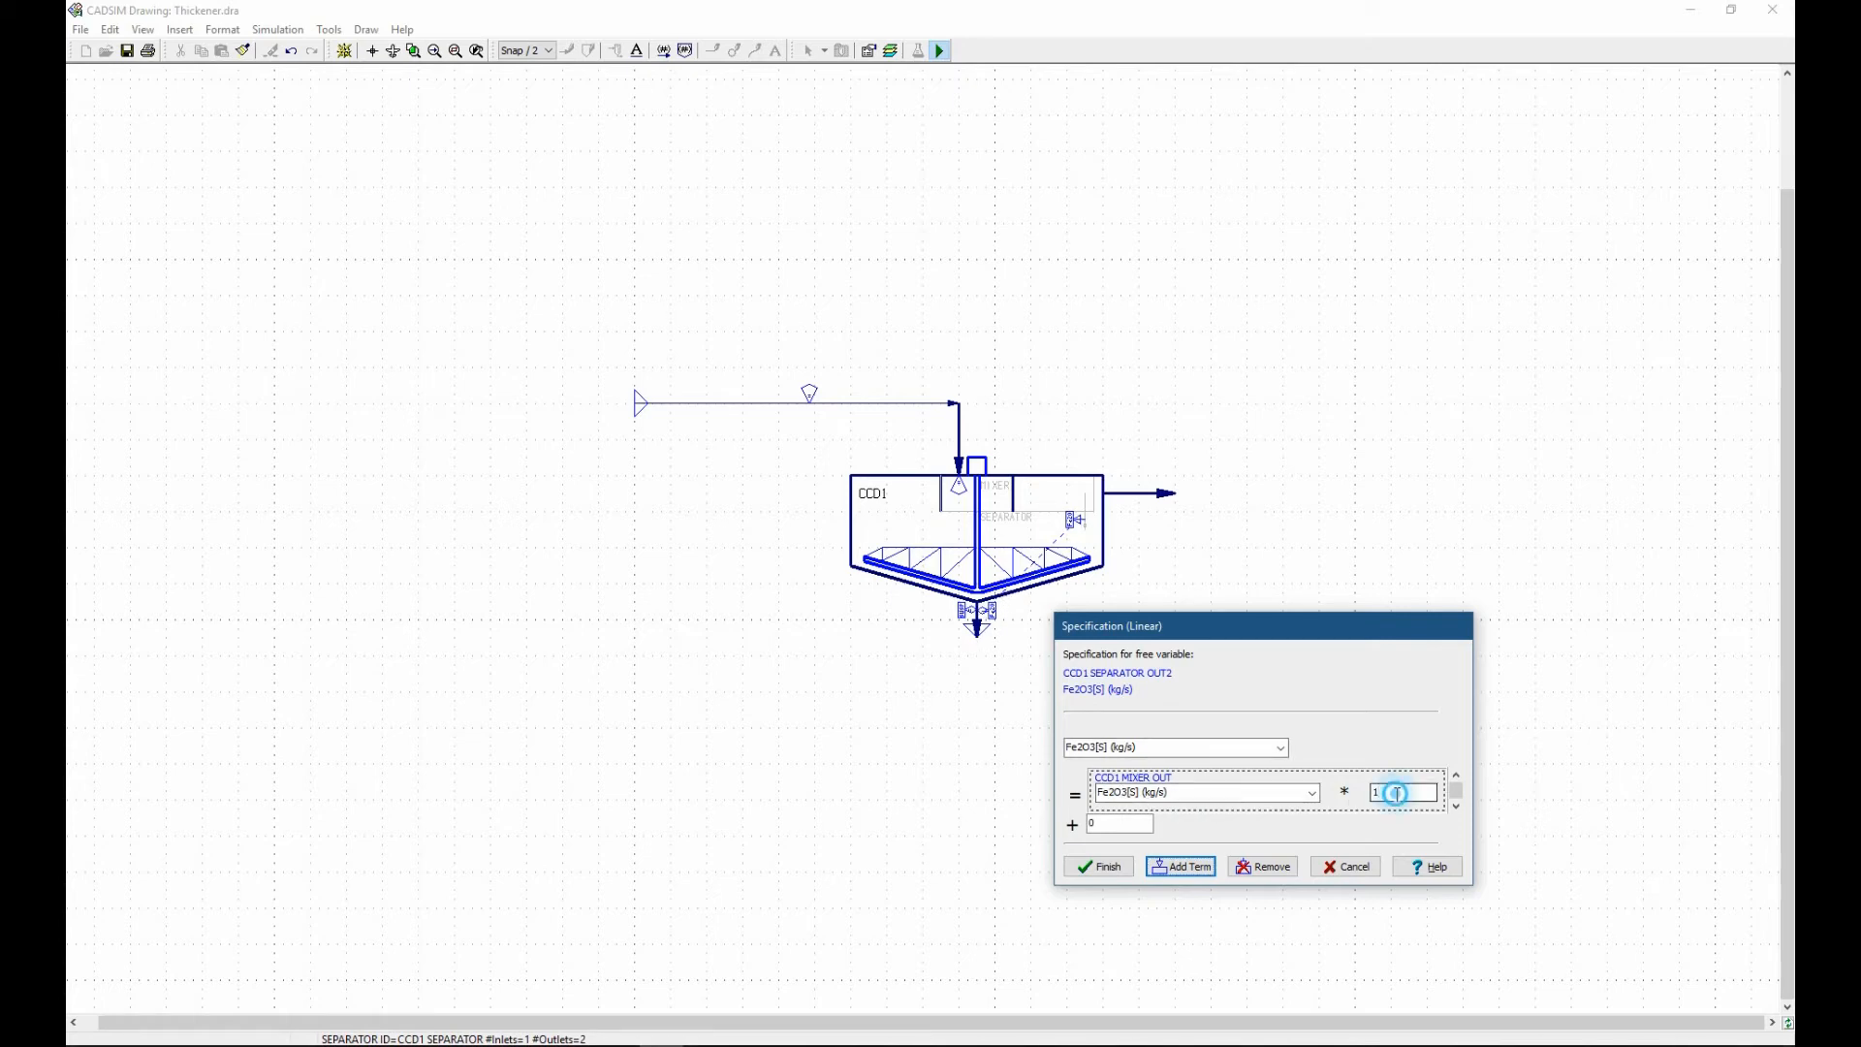
pyautogui.write('.7')
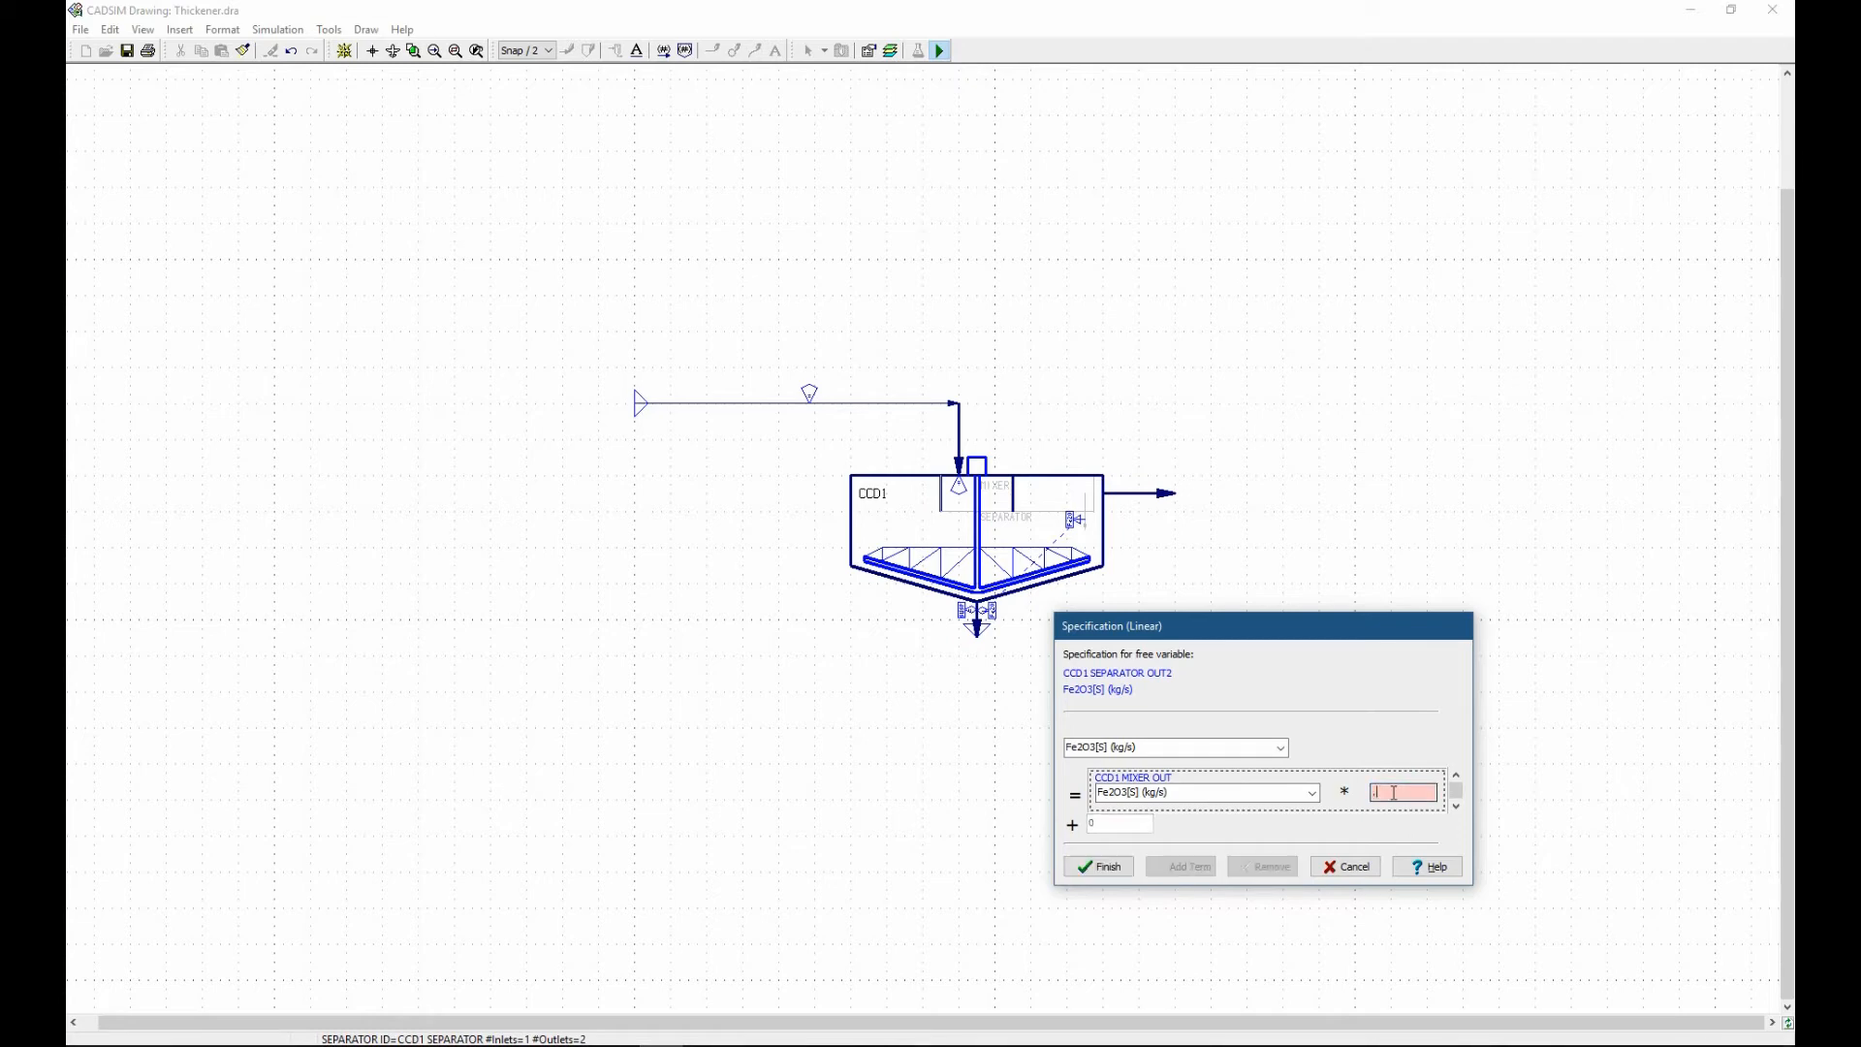
pyautogui.click(1091, 872)
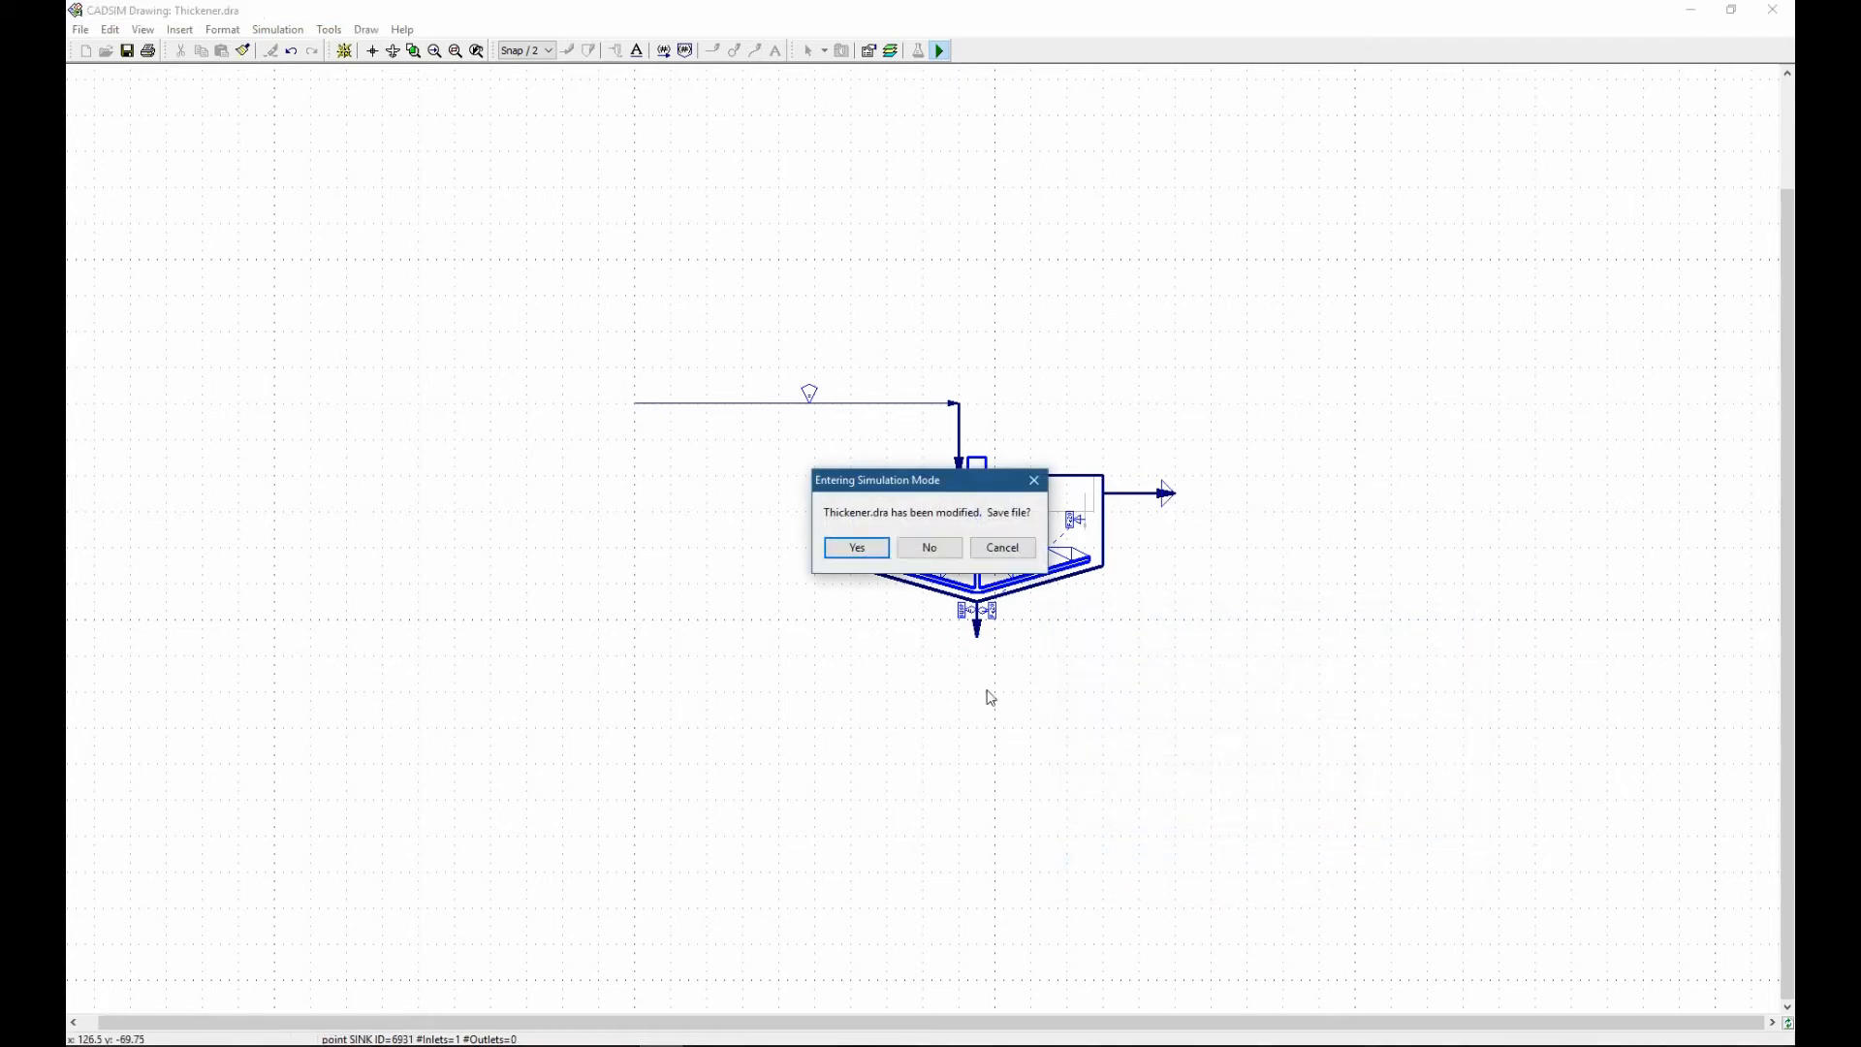
# Save the modified drawing on entering simulation mode and run the thickener simulation.
pyautogui.moveTo(871, 489); pyautogui.dragTo(1092, 331)
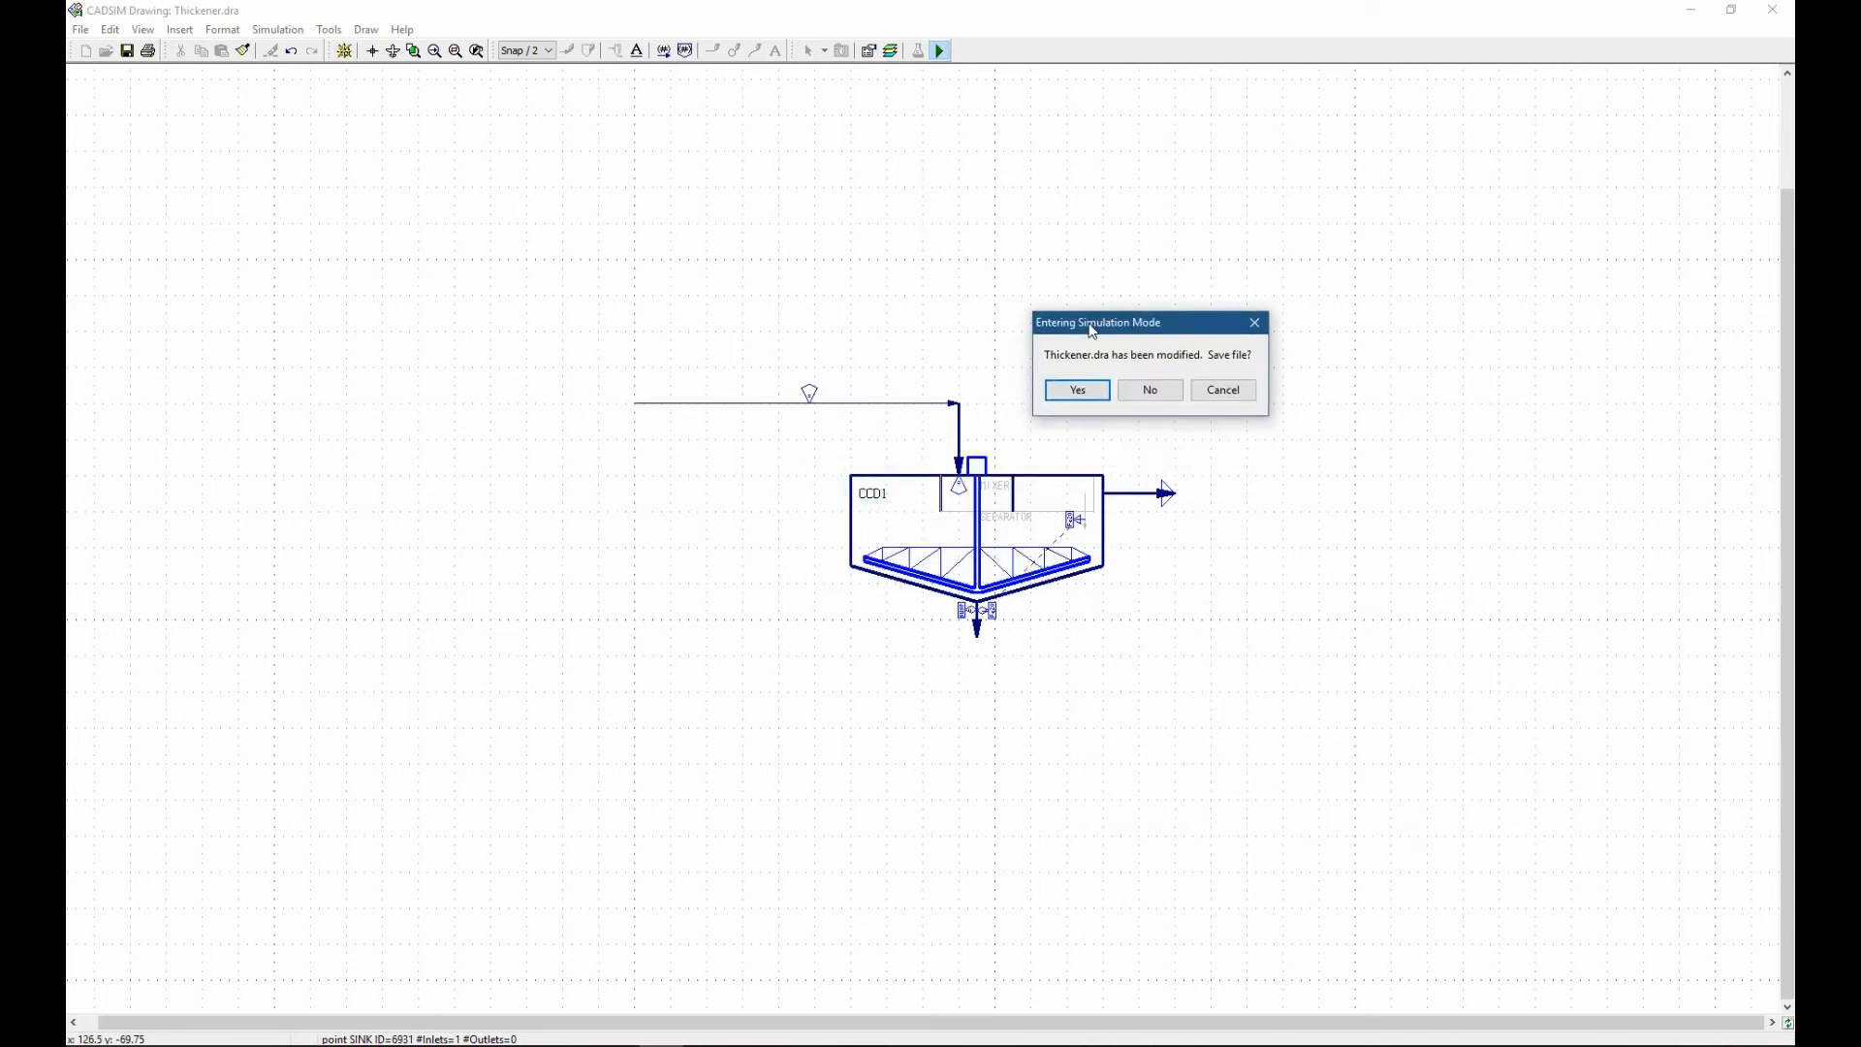
pyautogui.click(1077, 392)
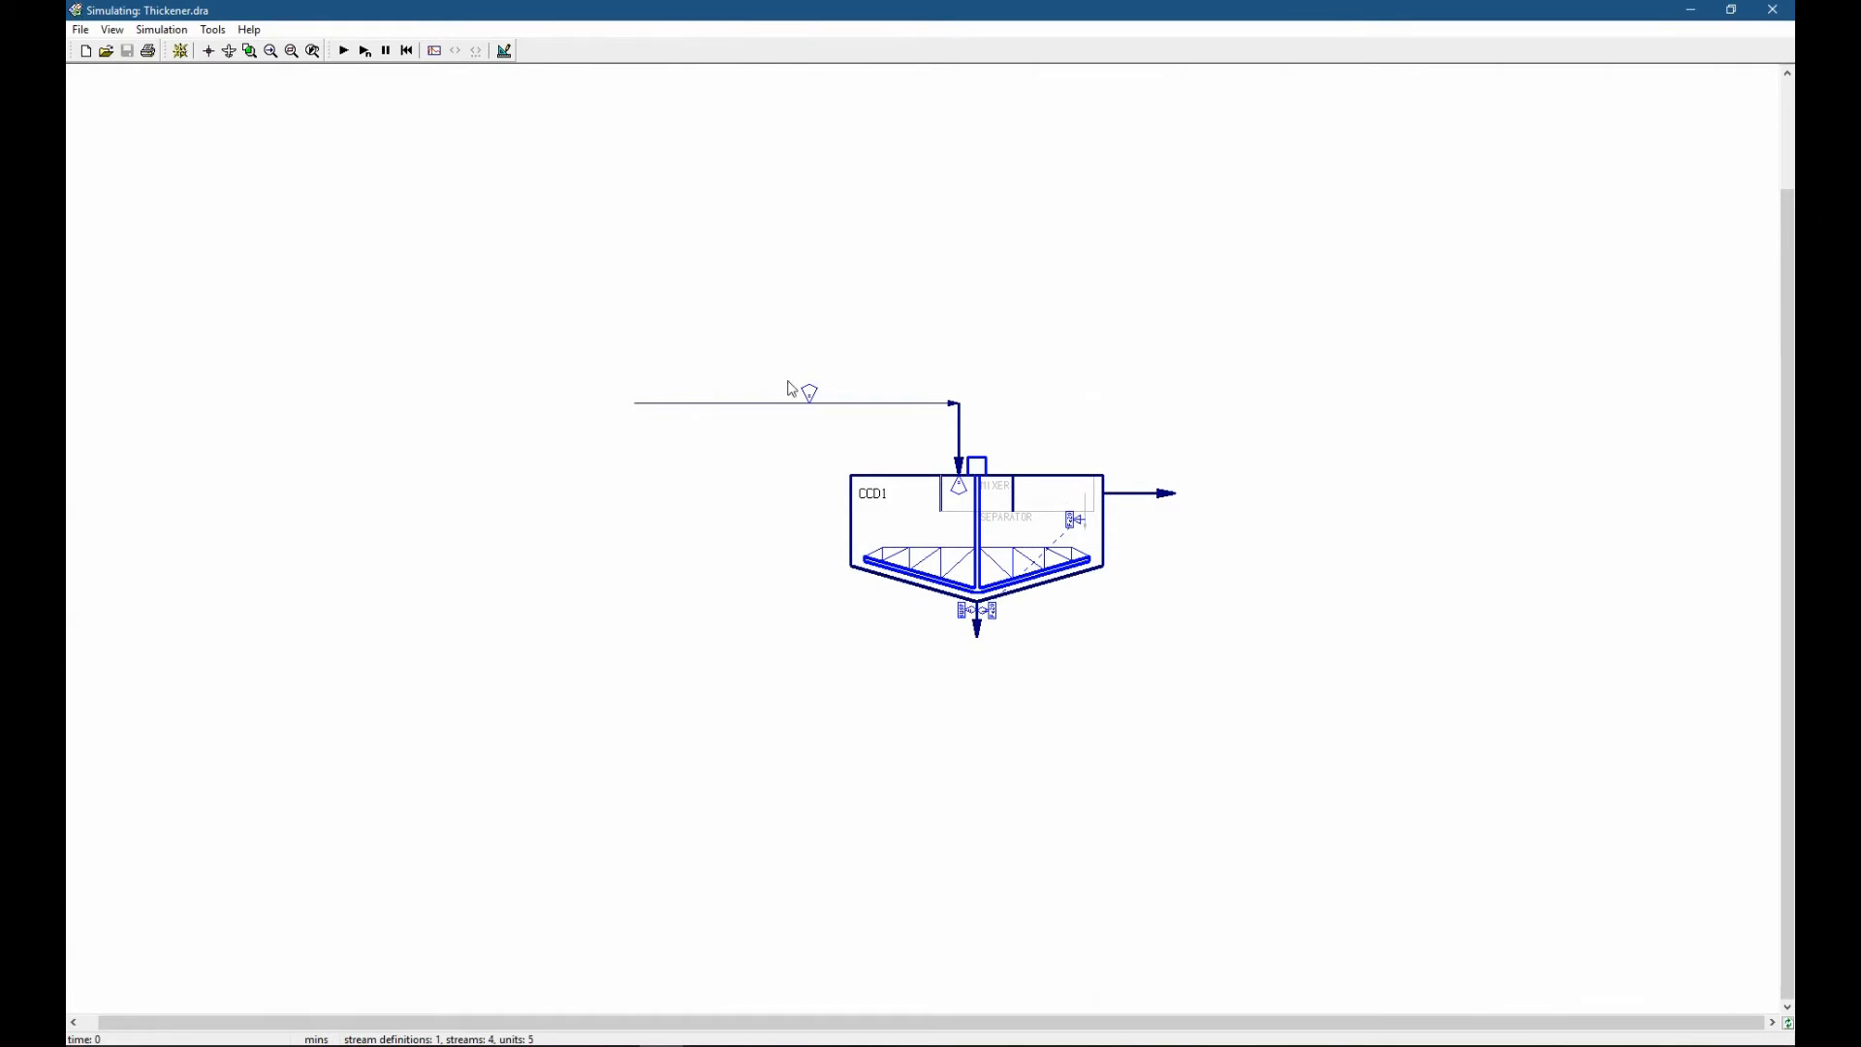
pyautogui.click(343, 51)
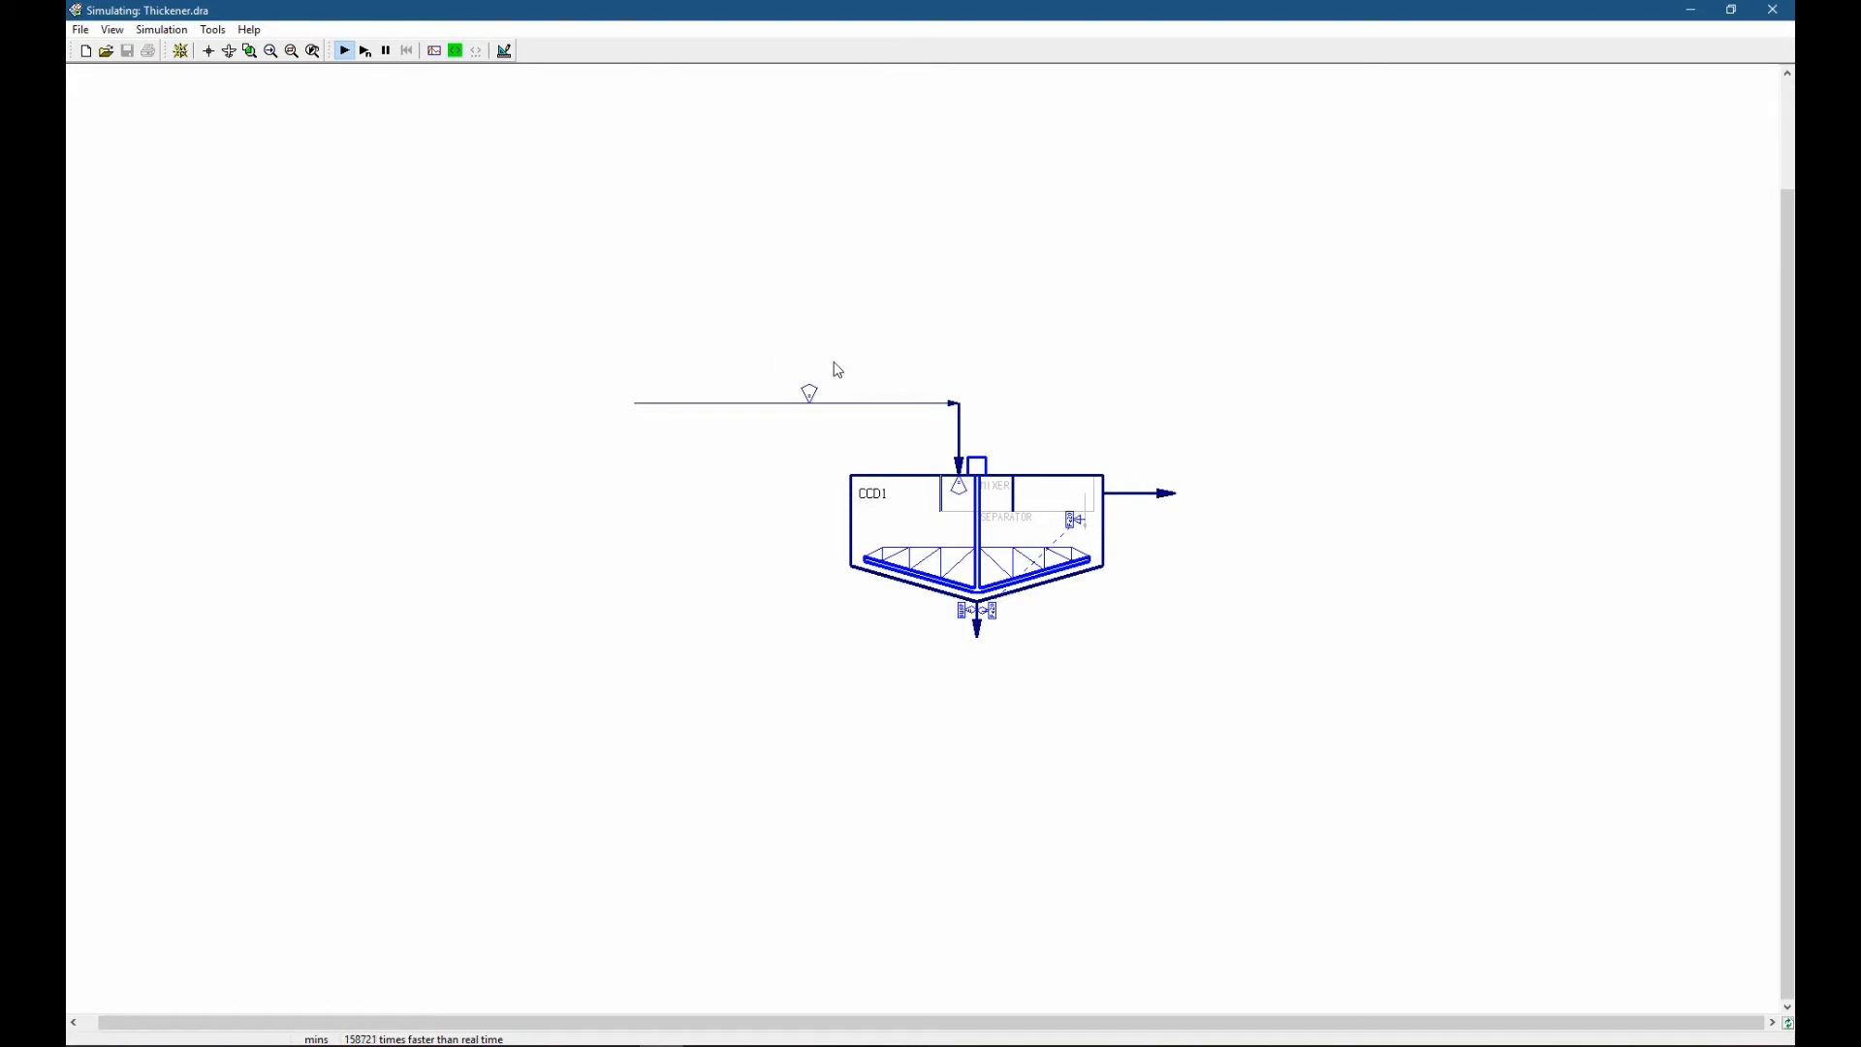
# Examine the CCD1 separator parameters, the underflow stream variables, and the measured value of the underflow's Fe2O3[S] equation.
pyautogui.doubleClick(916, 483)
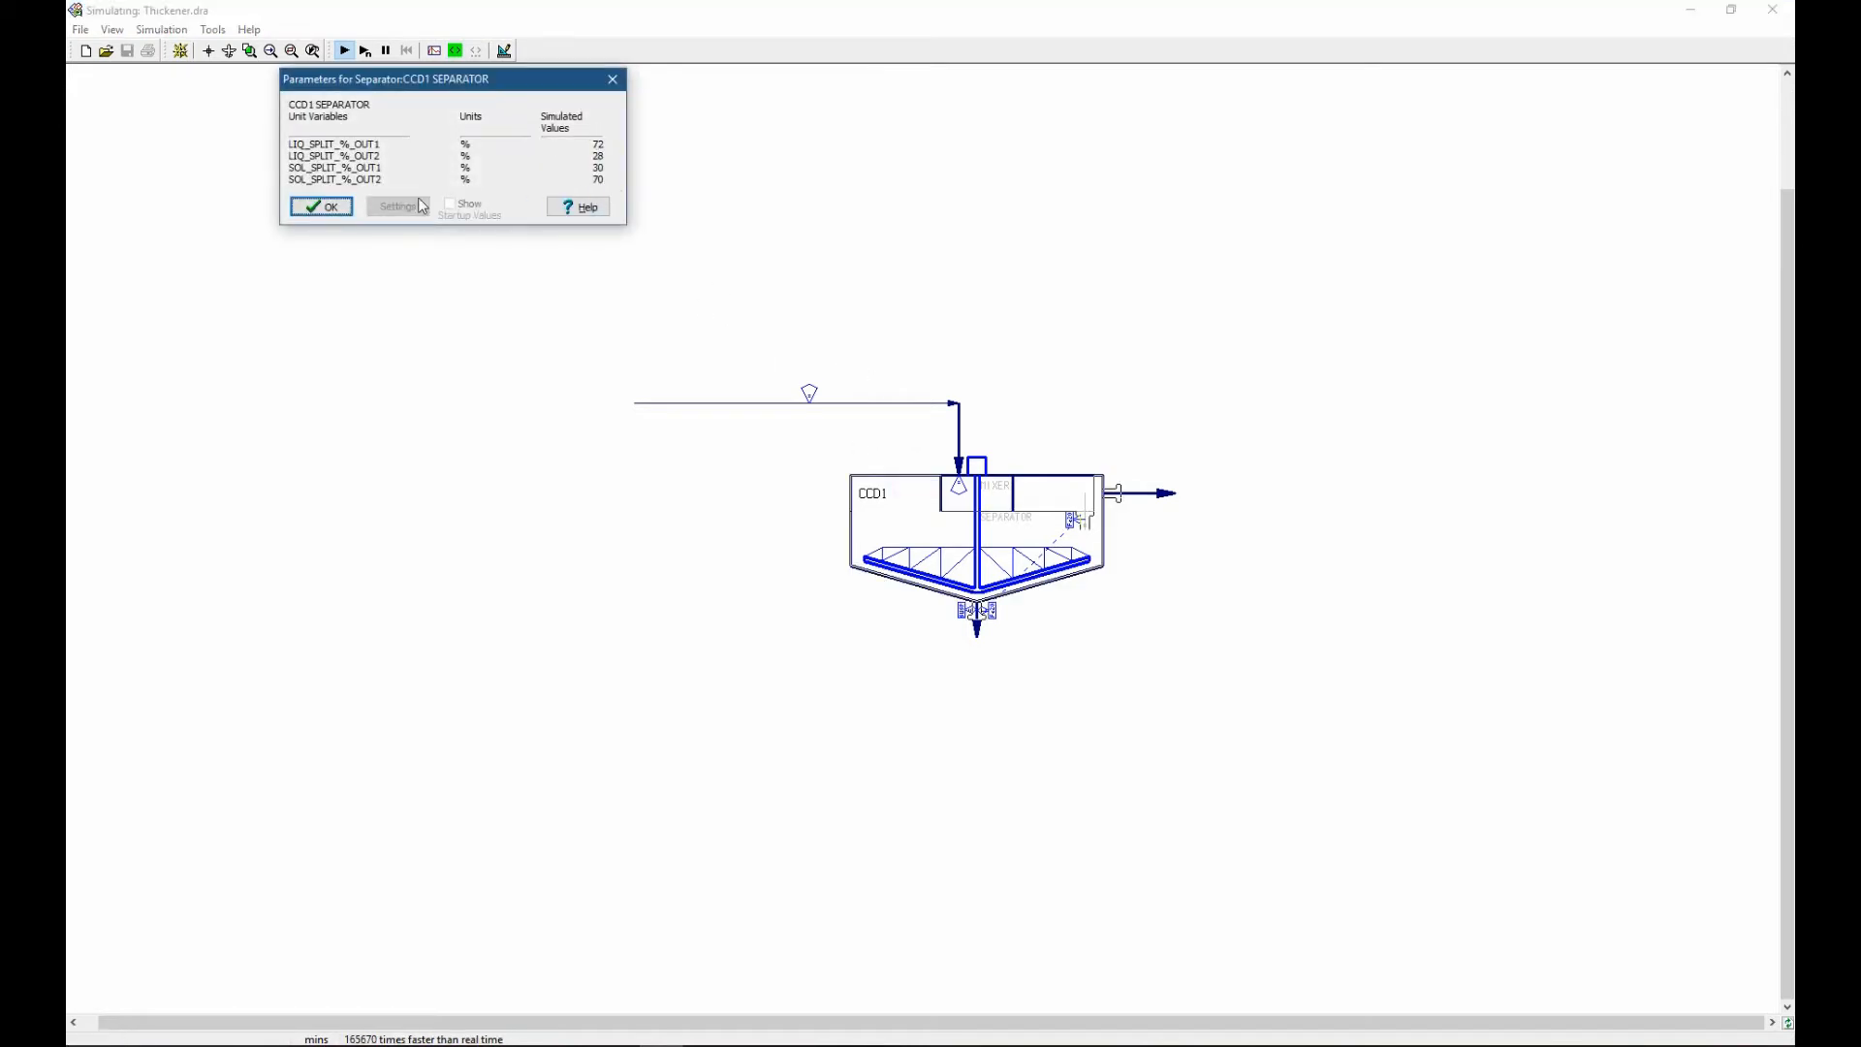
pyautogui.click(321, 207)
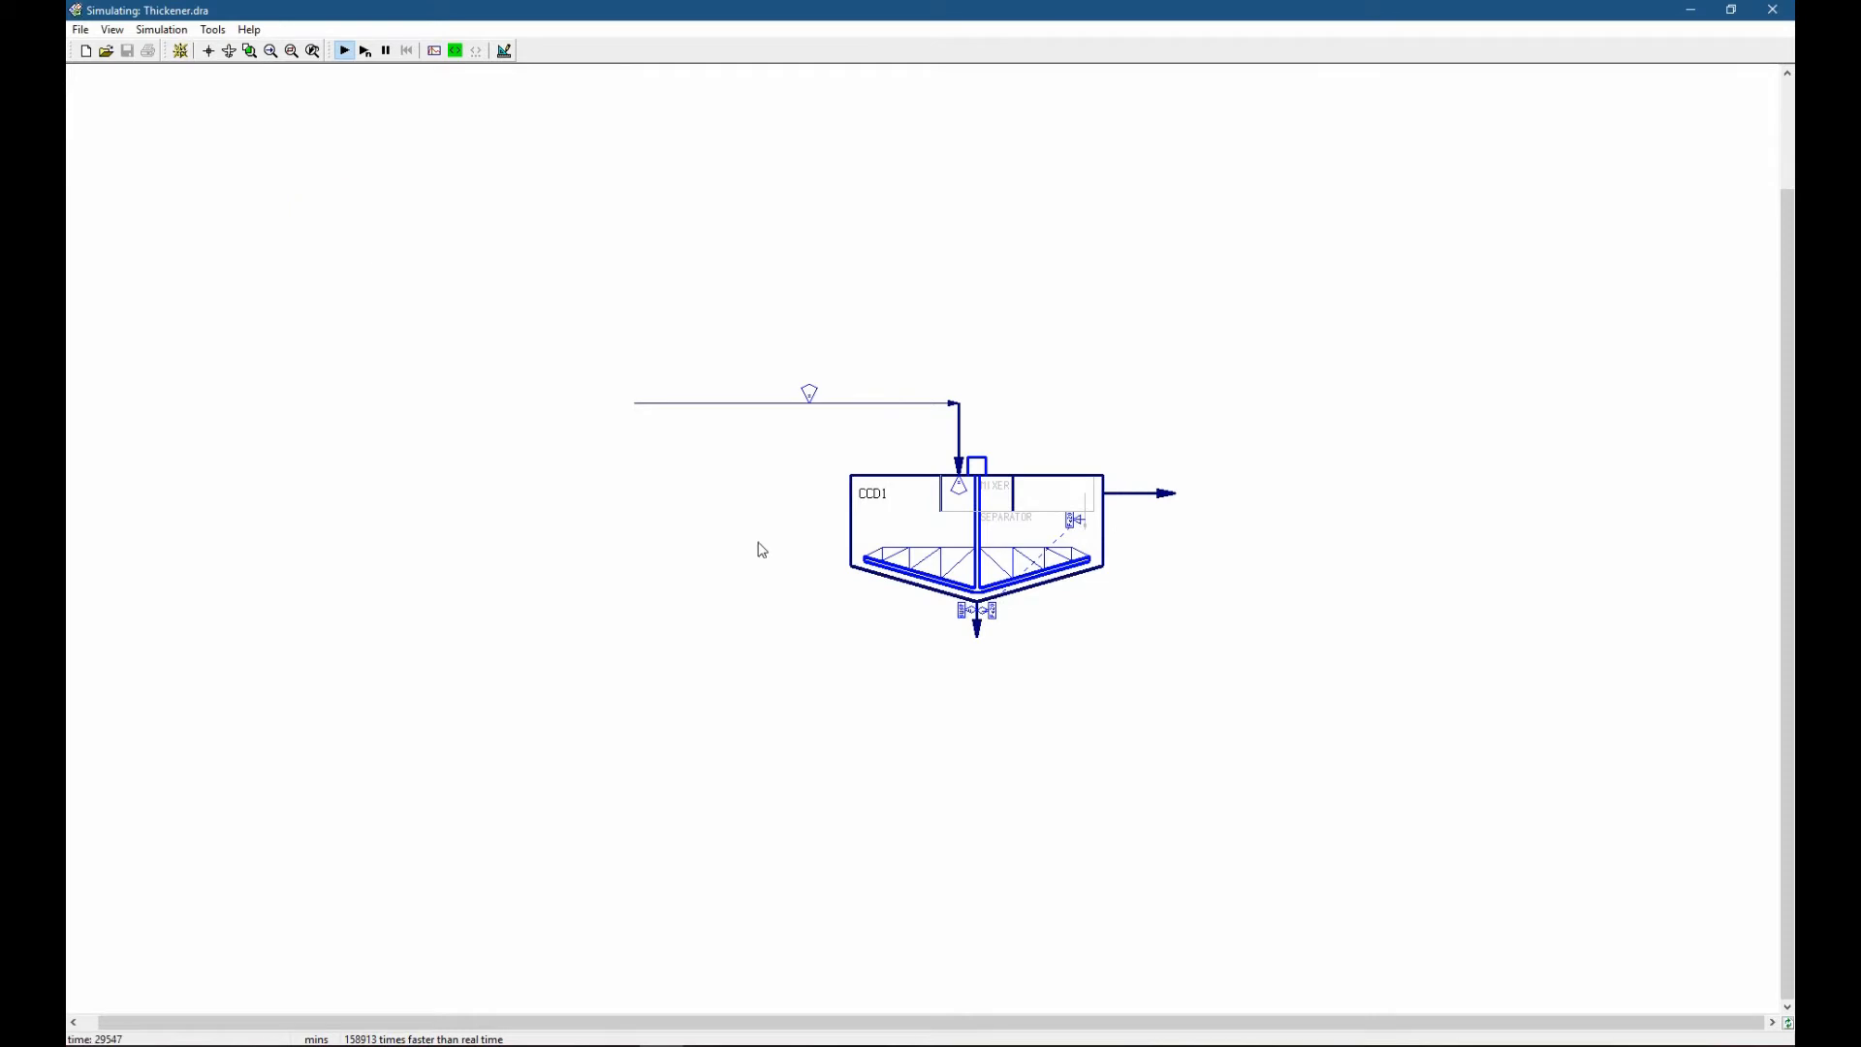
pyautogui.doubleClick(978, 628)
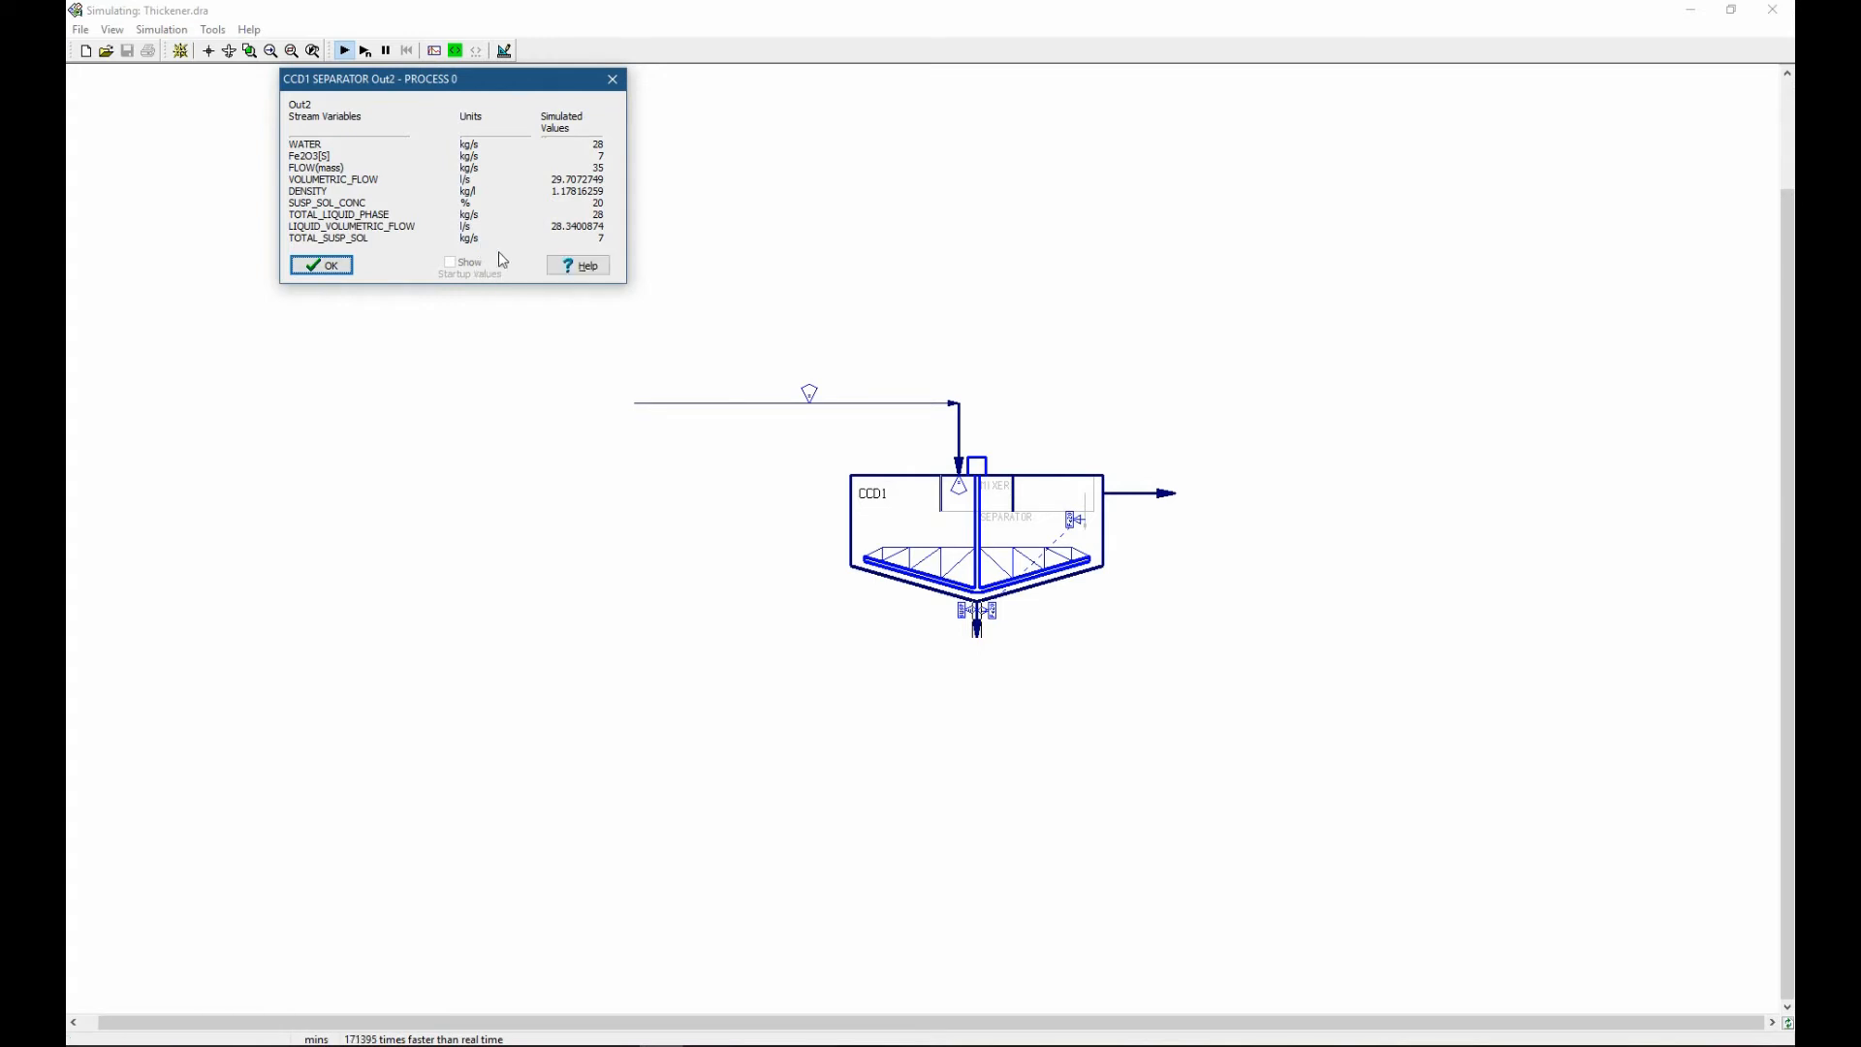
pyautogui.doubleClick(990, 612)
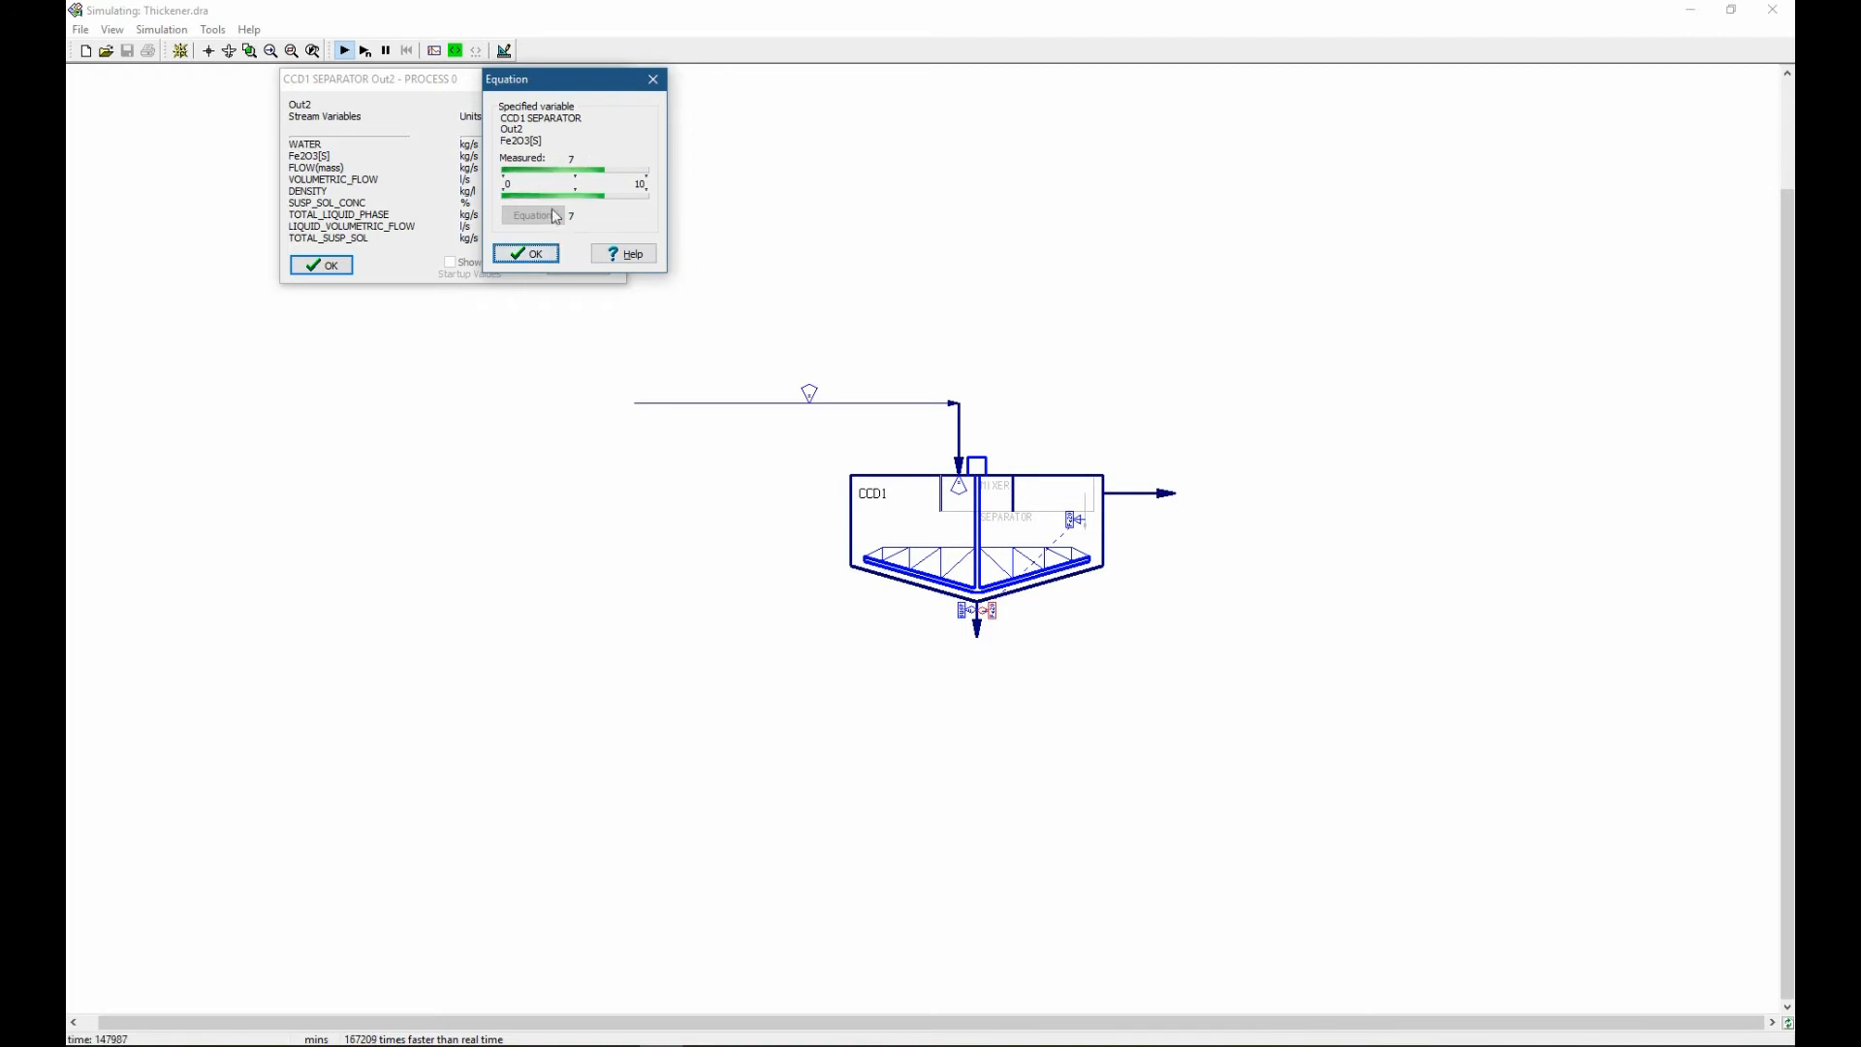
# Return to the drawing and replace the underflow's linear Fe2O3[S] specification with a split percentage specification beside the outlet.
pyautogui.click(502, 54)
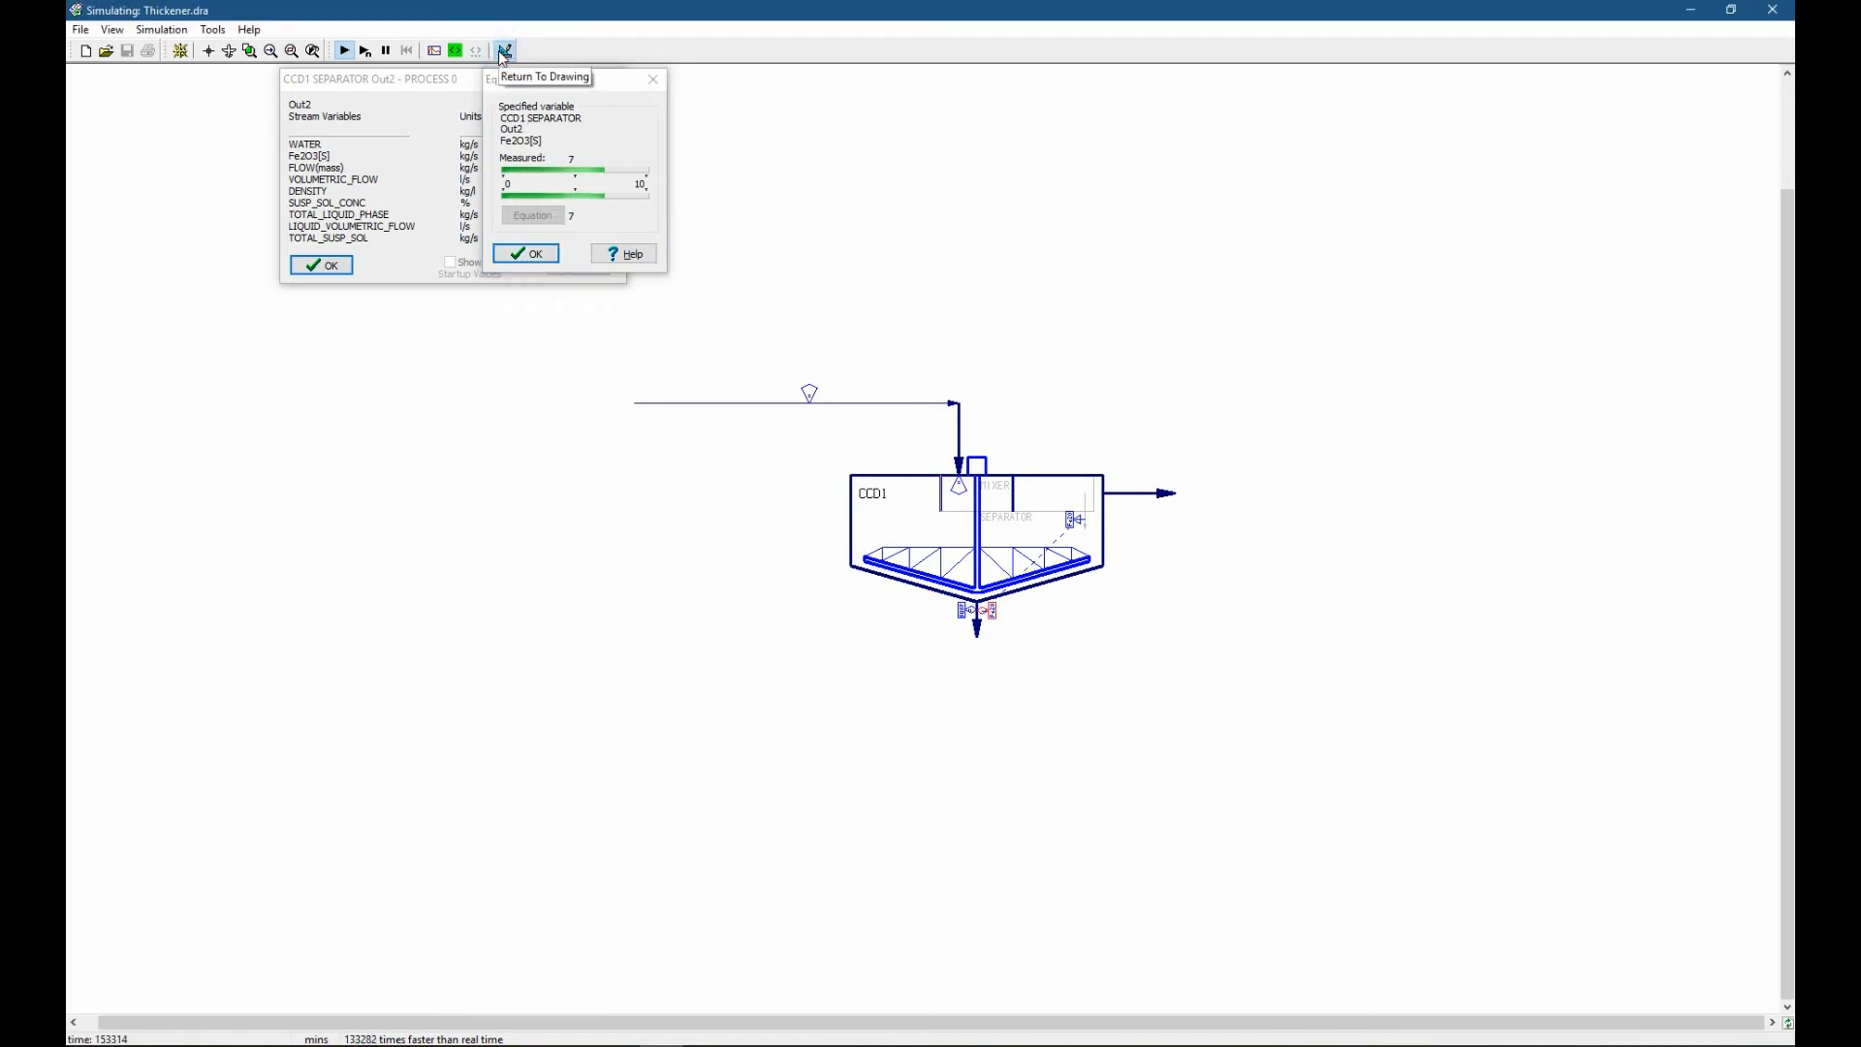
pyautogui.click(502, 53)
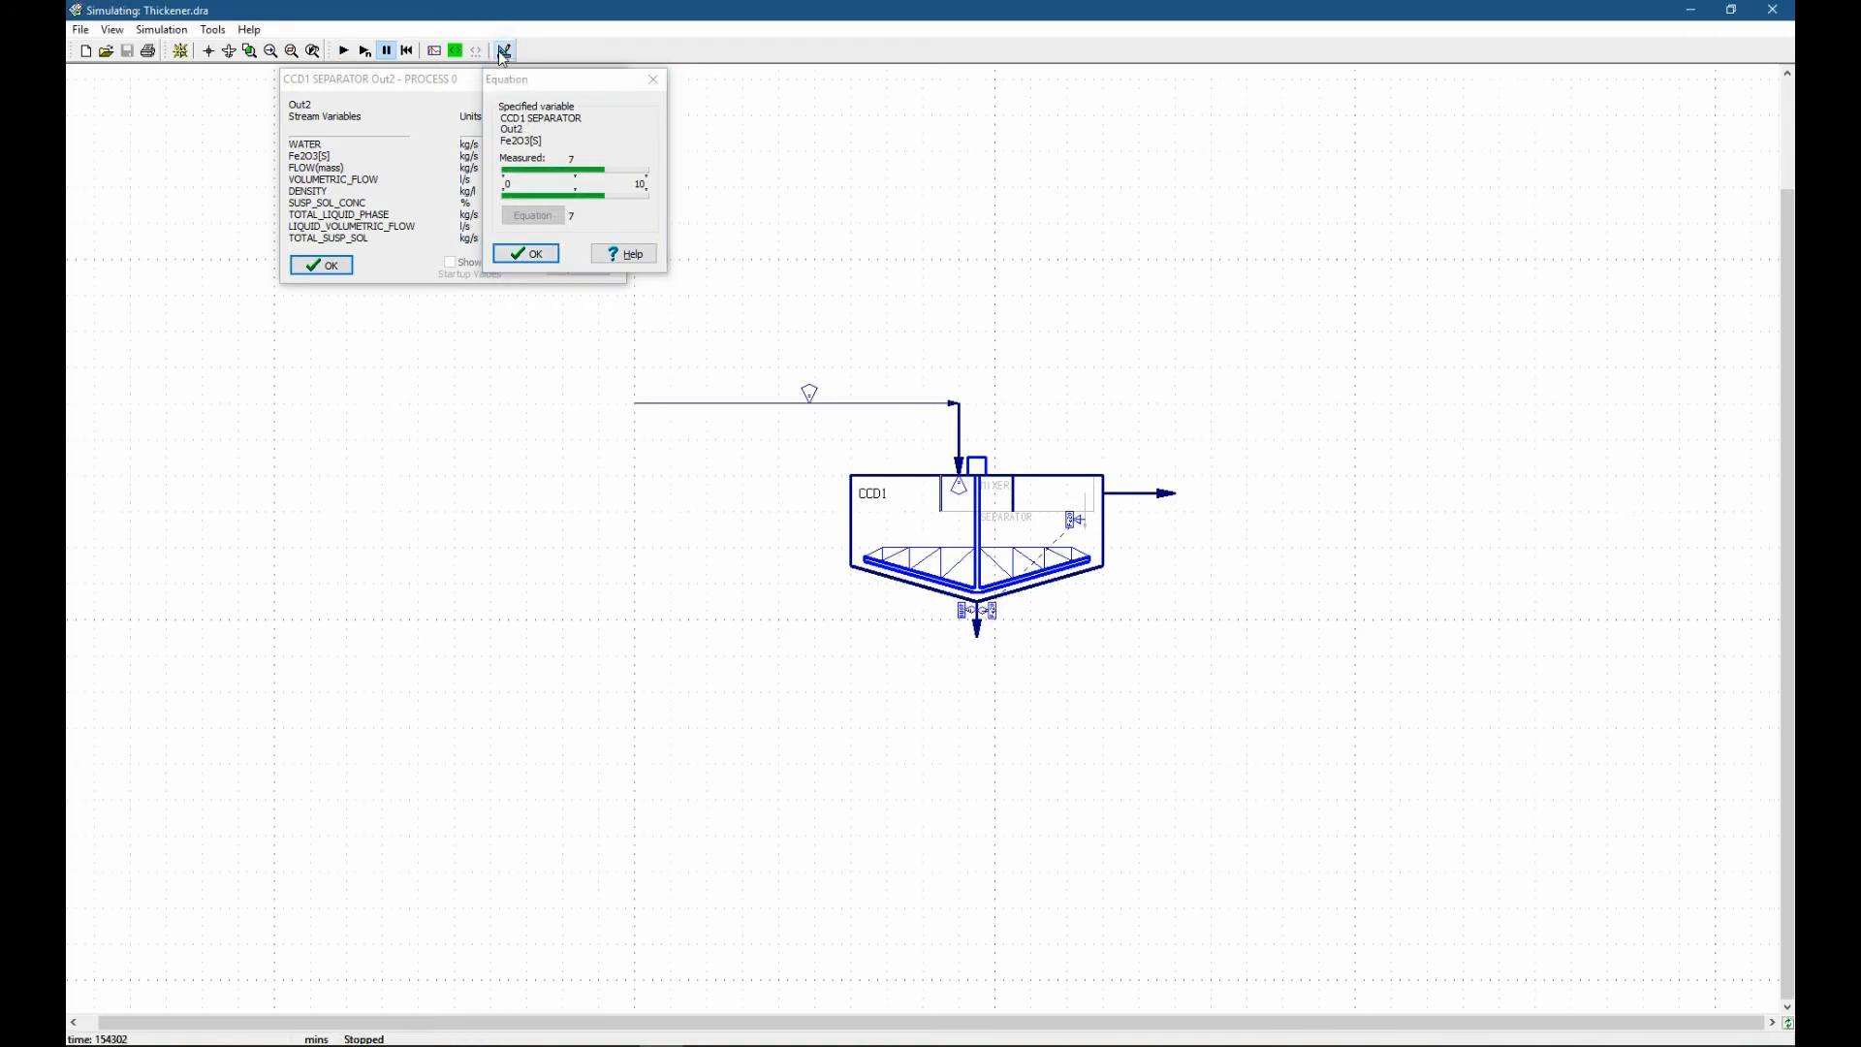
pyautogui.doubleClick(989, 612)
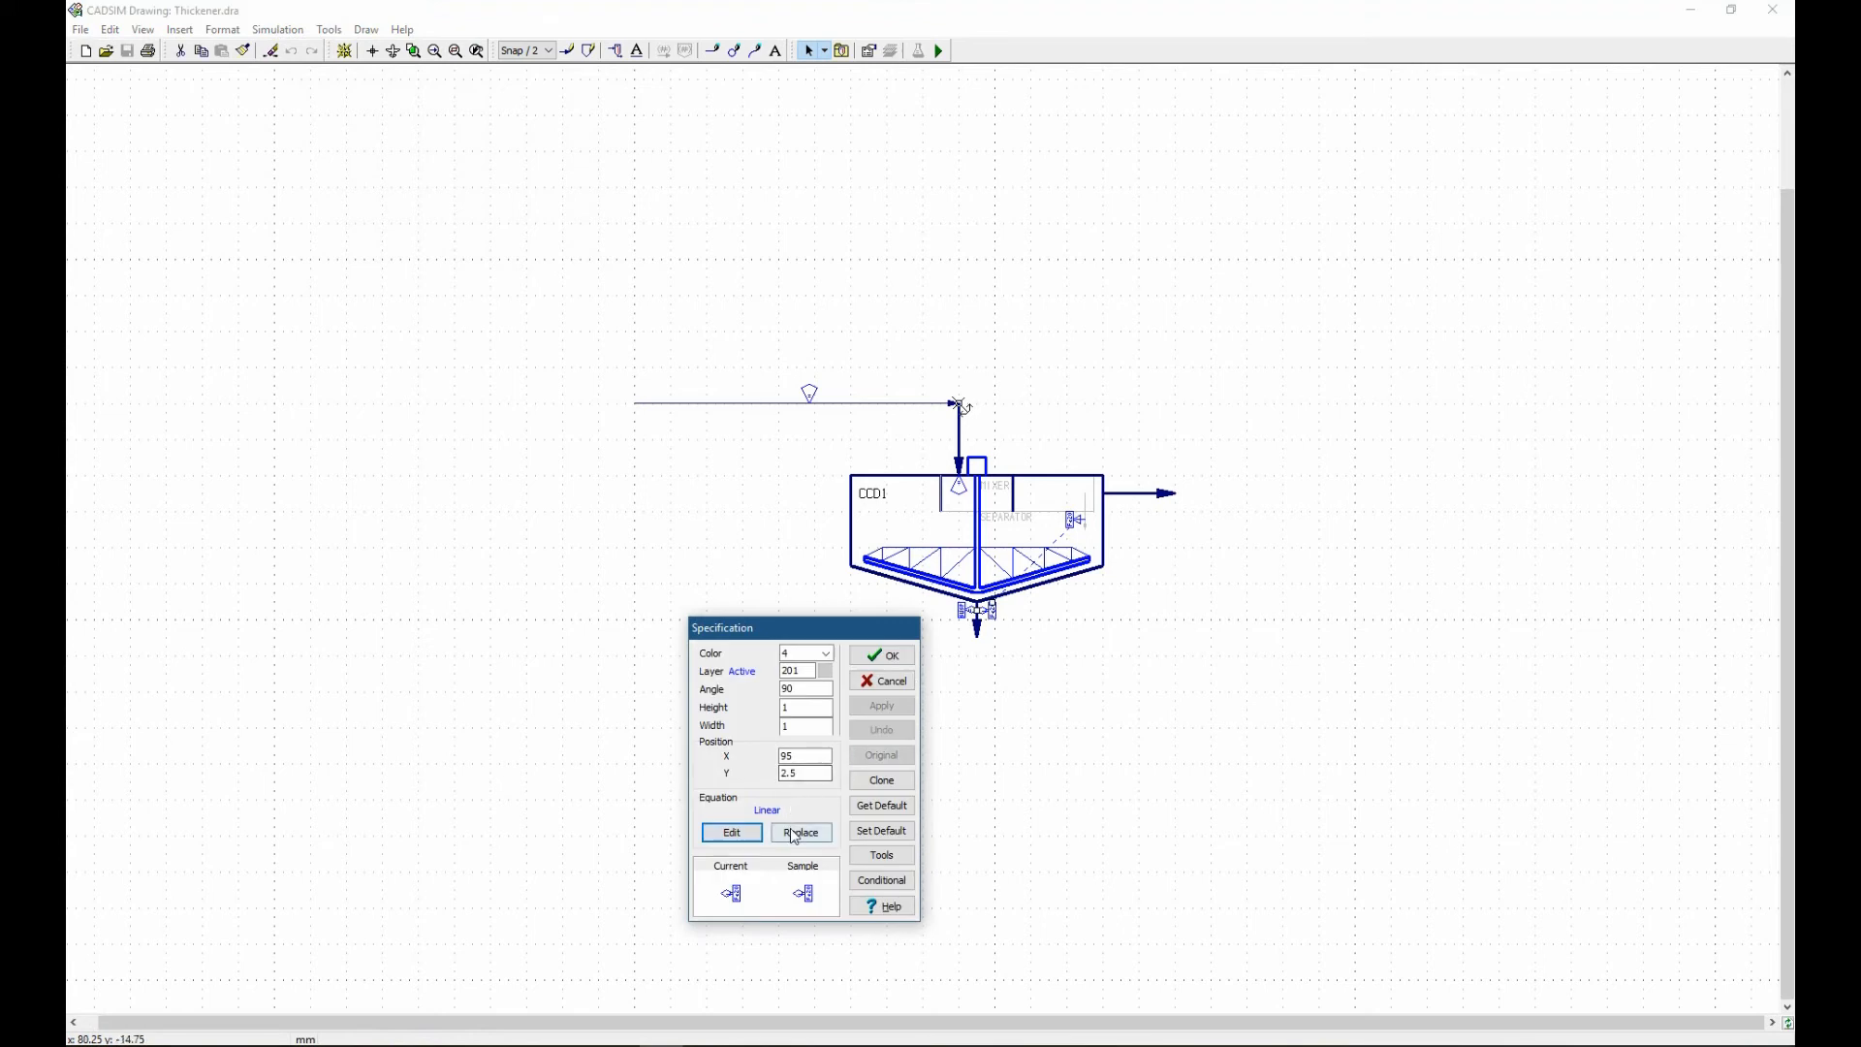
pyautogui.click(800, 833)
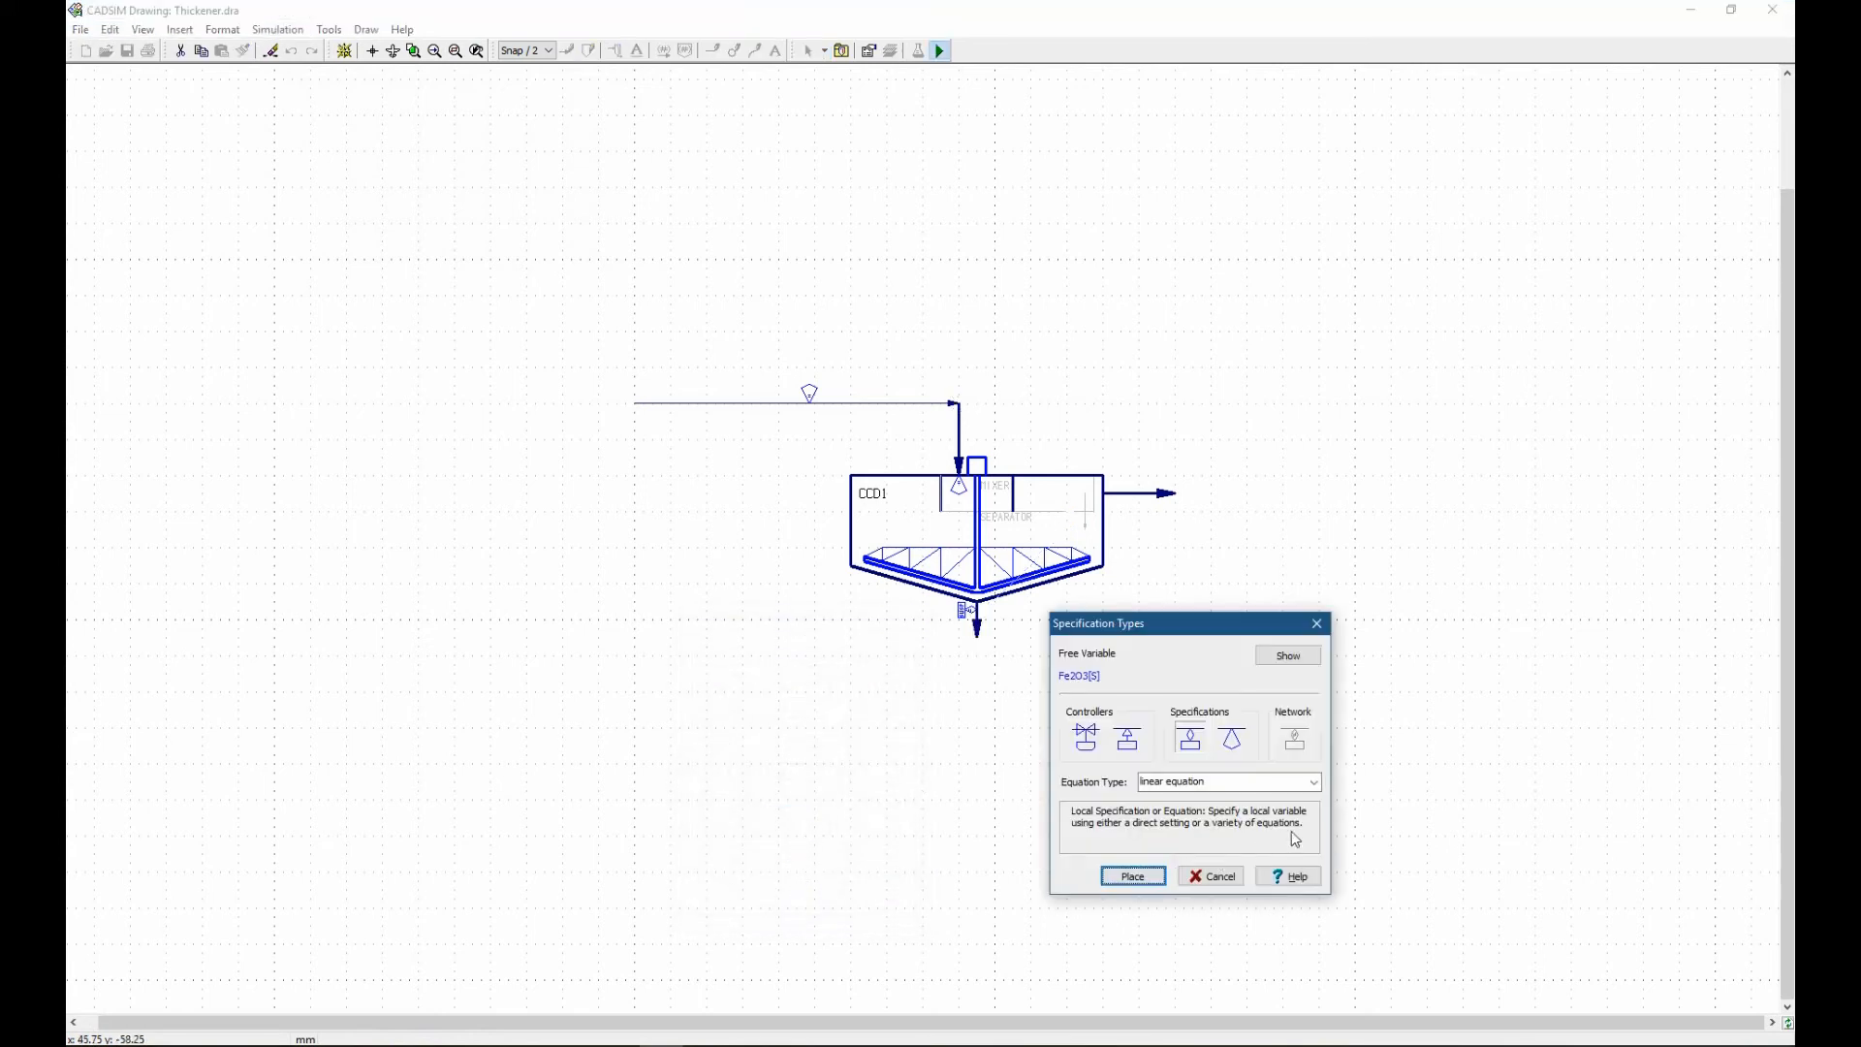
pyautogui.click(1209, 783)
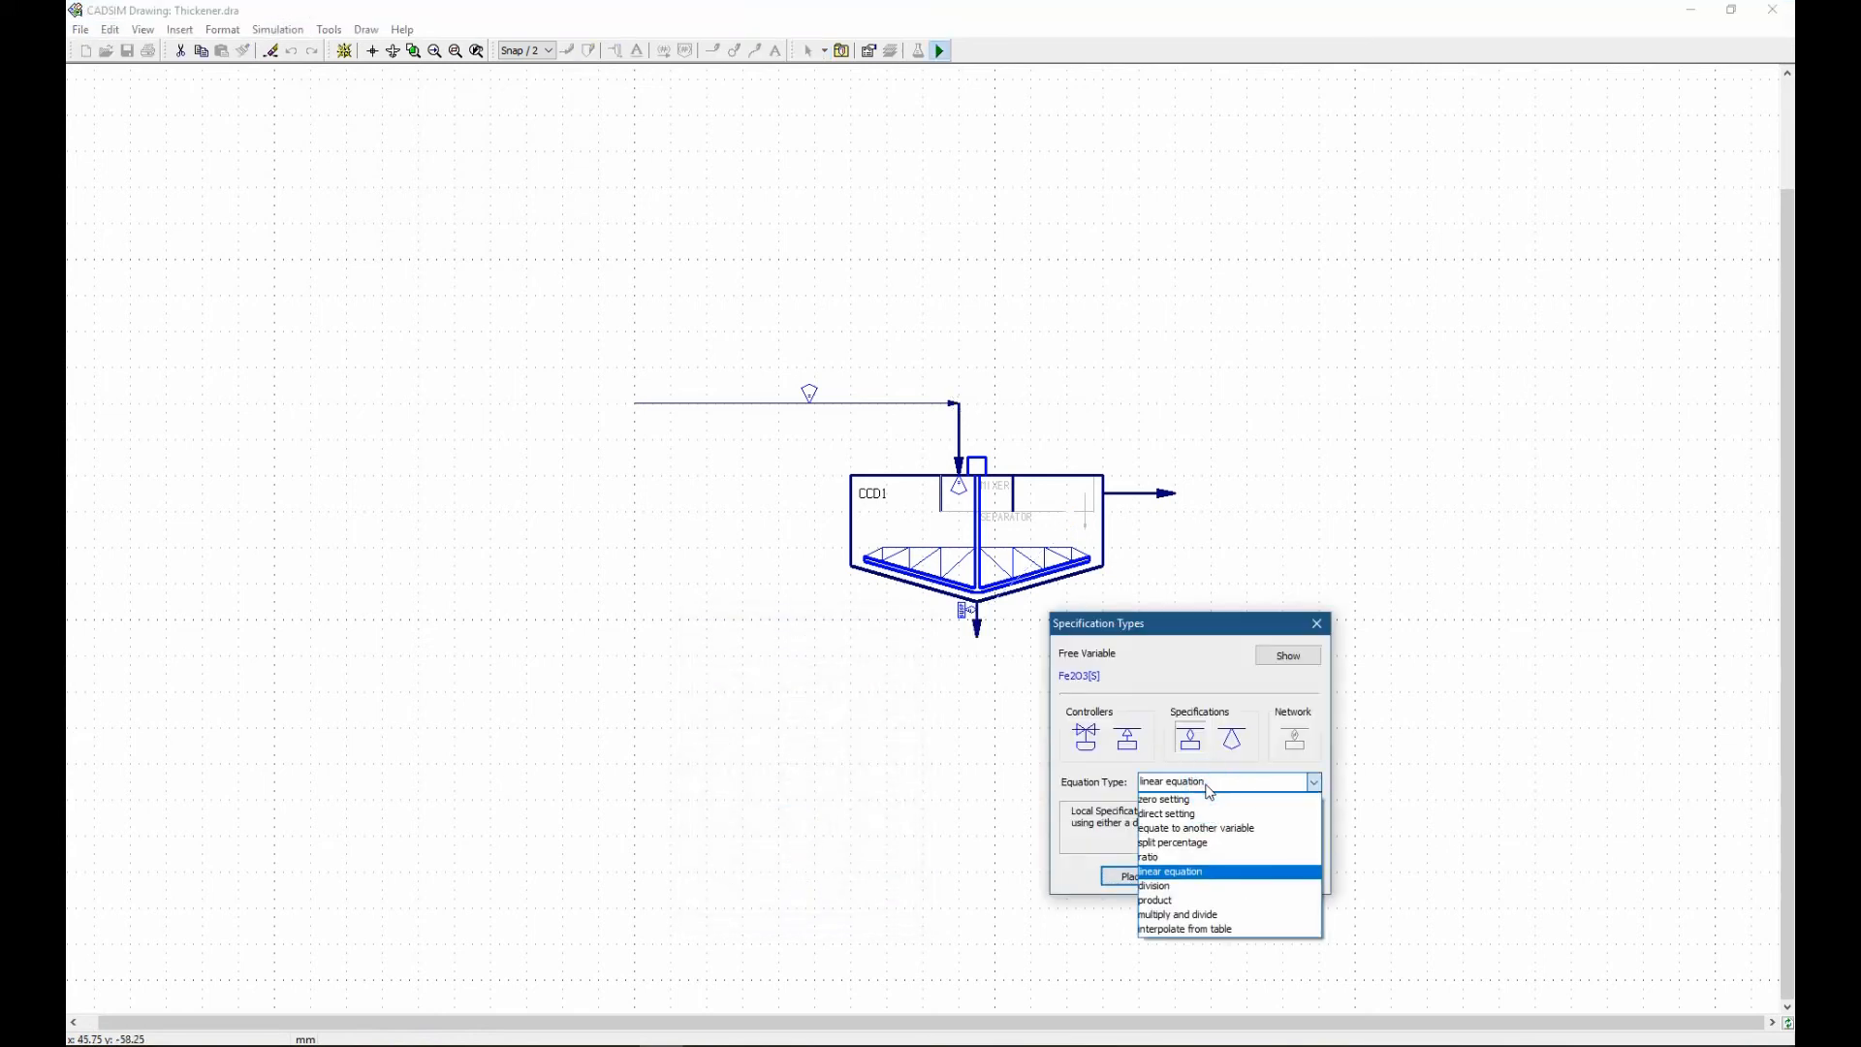
pyautogui.click(1197, 842)
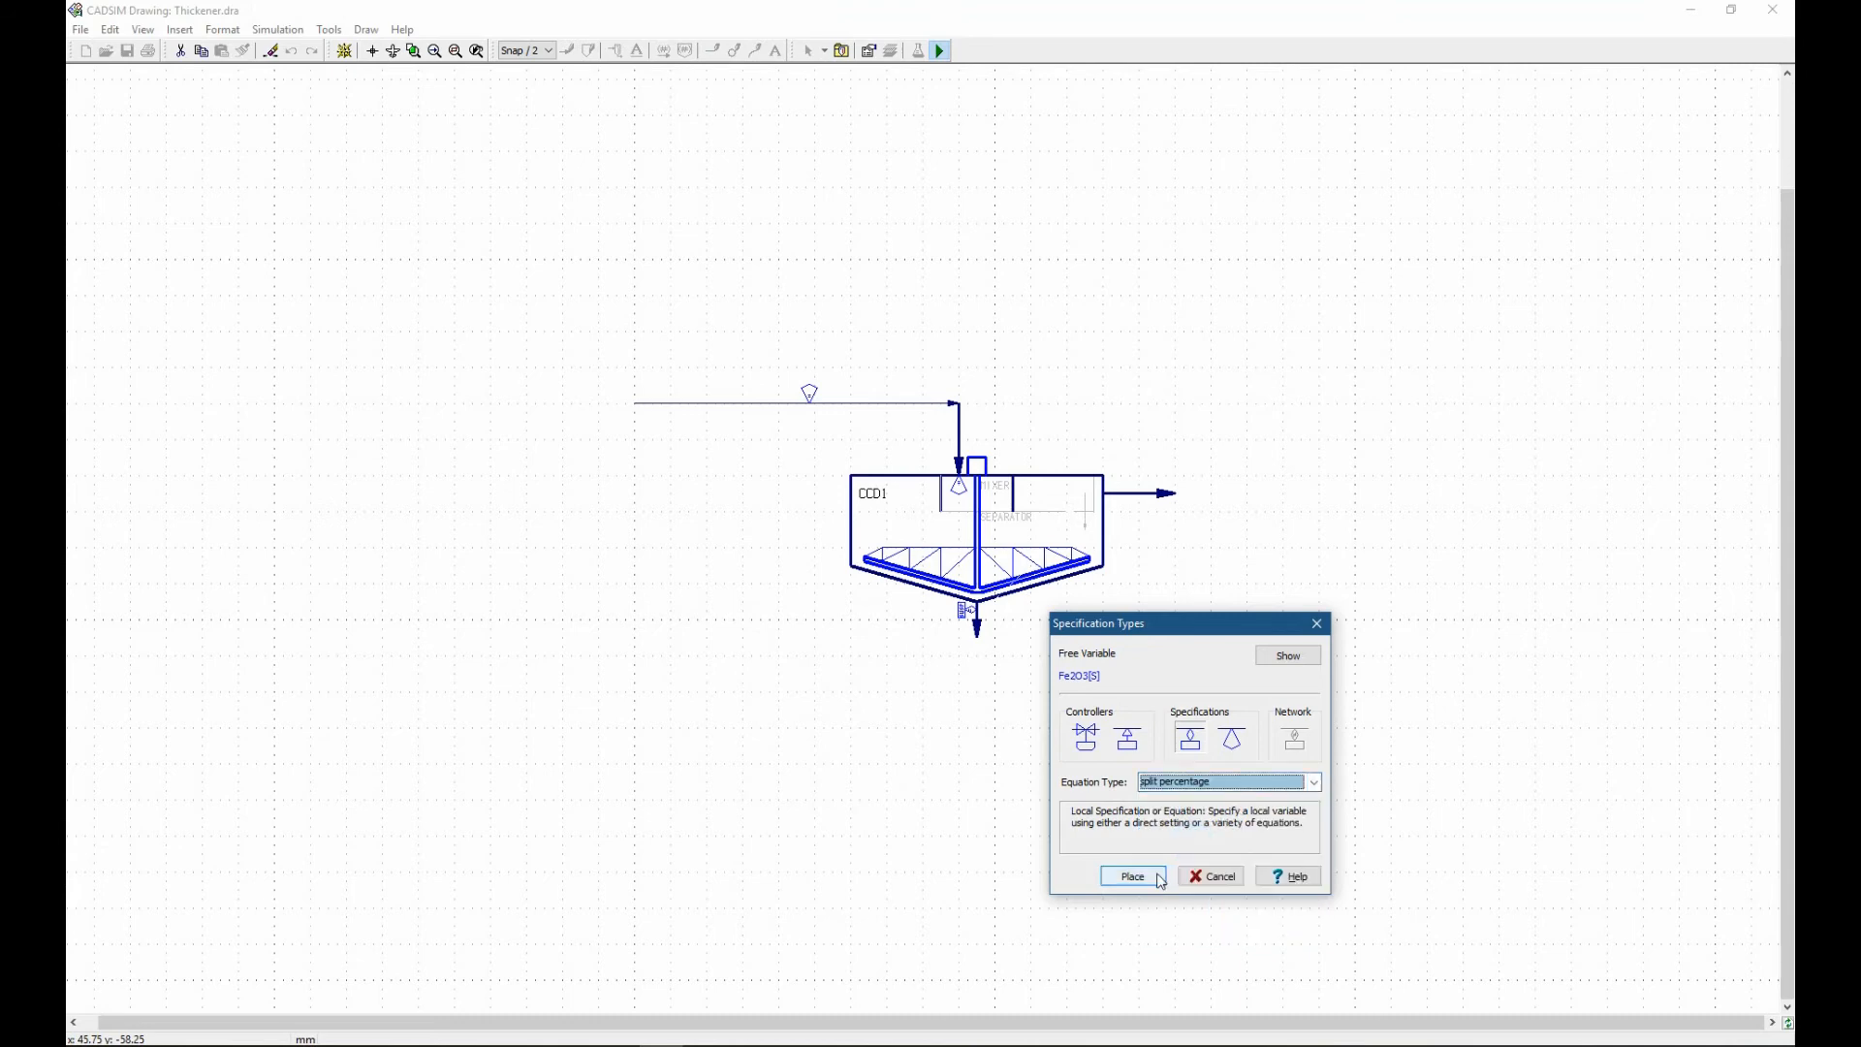
pyautogui.click(1158, 877)
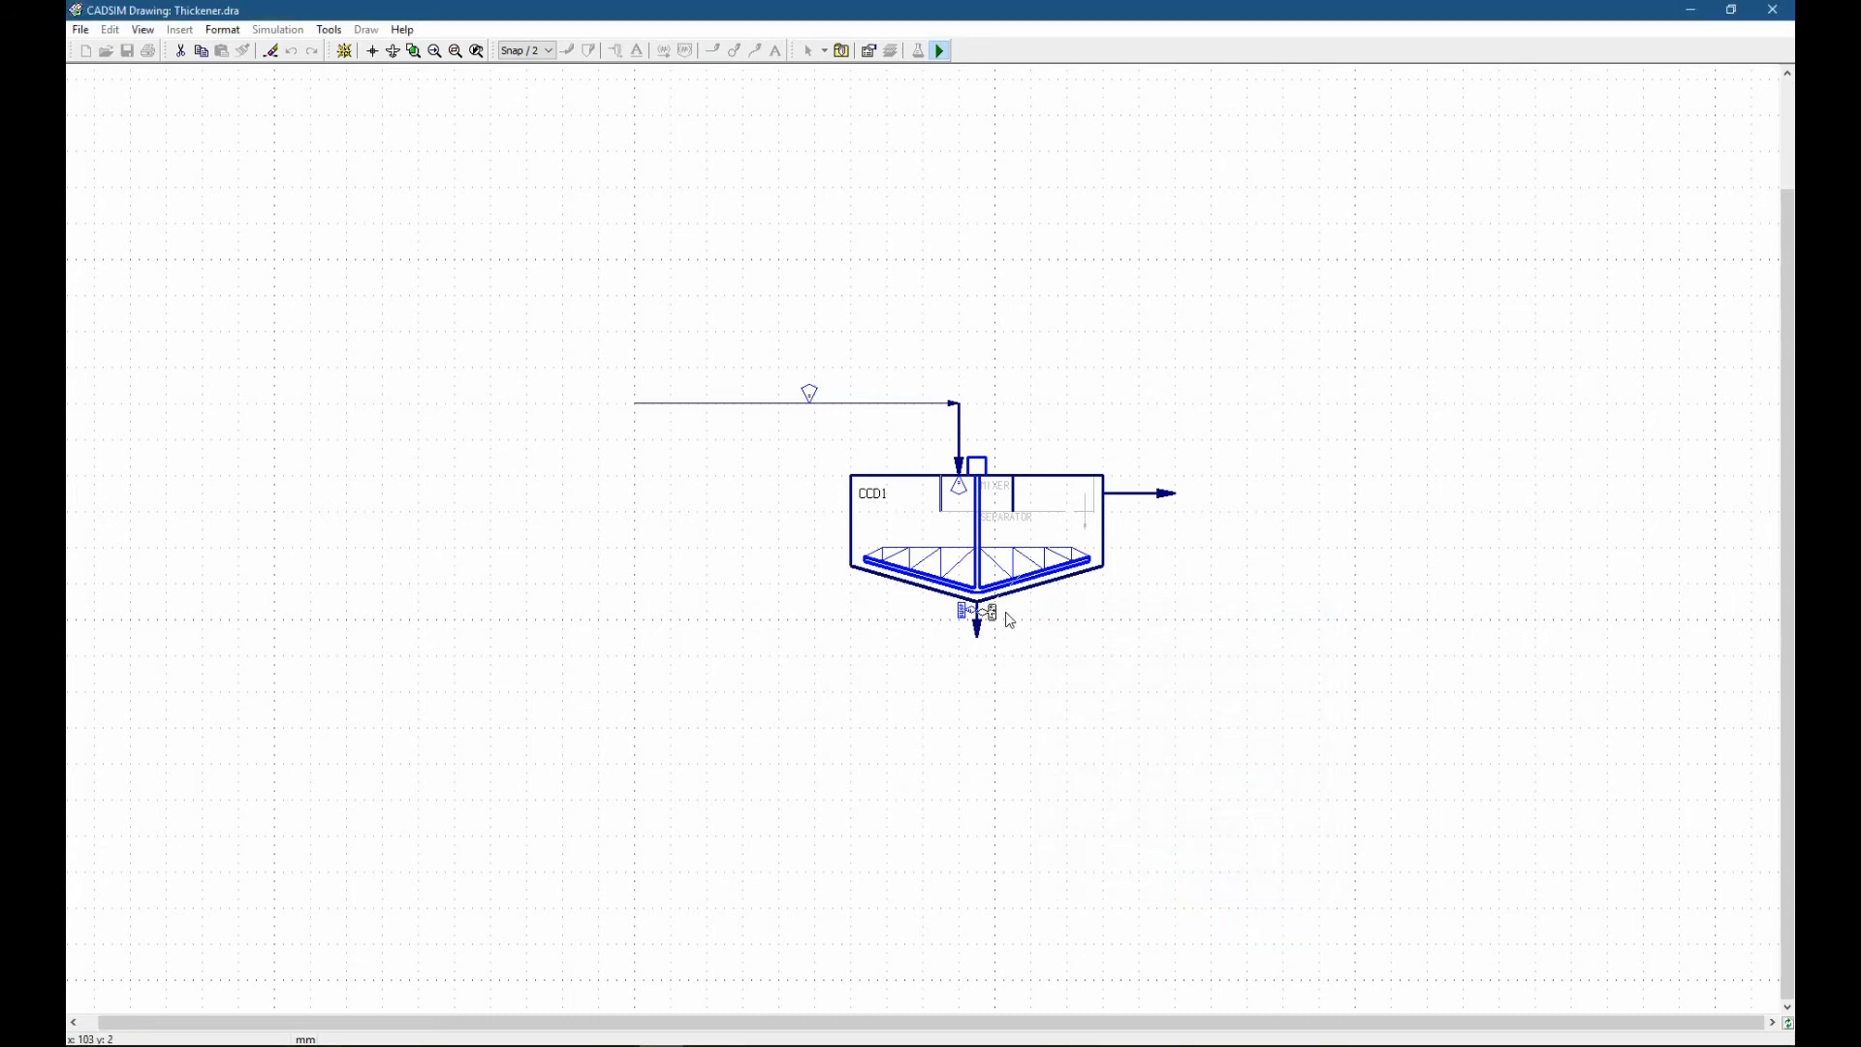
pyautogui.click(1011, 618)
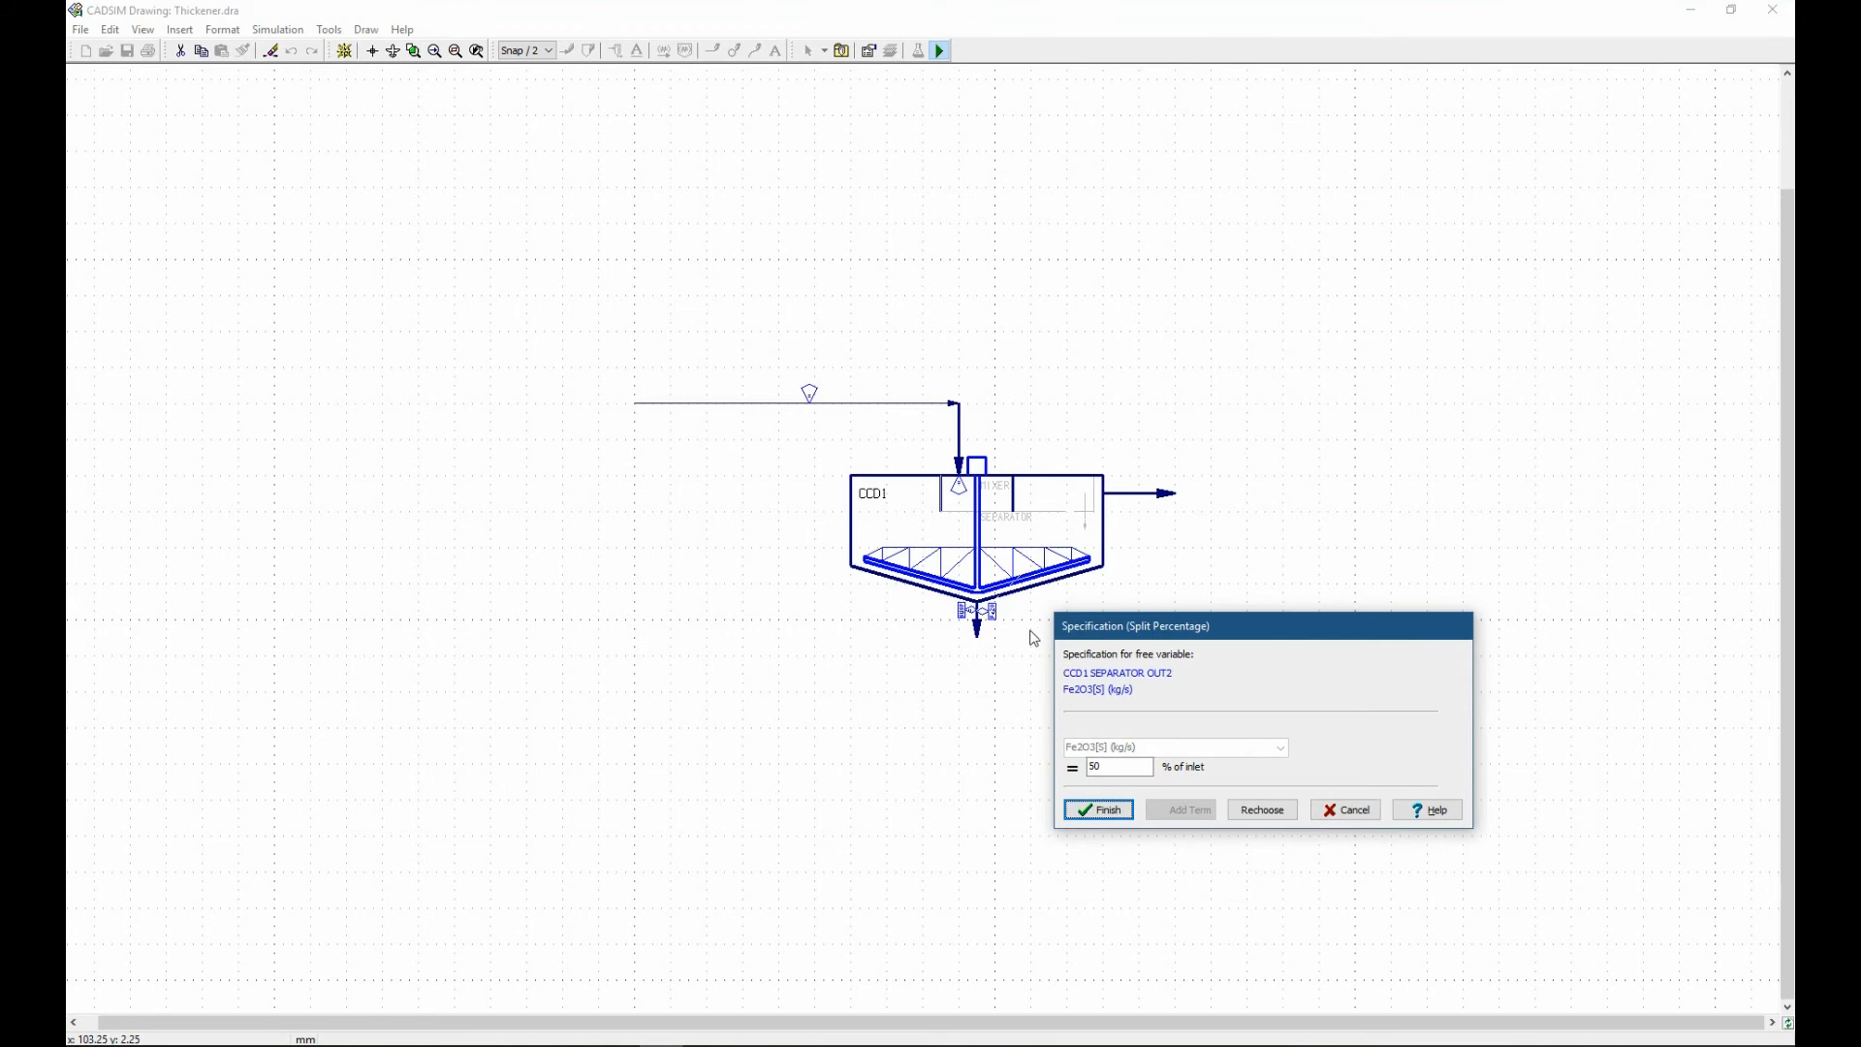
# Set the underflow's Fe2O3[S] split to 70 % of inlet and finish the specification.
pyautogui.doubleClick(1132, 768)
pyautogui.write('70')
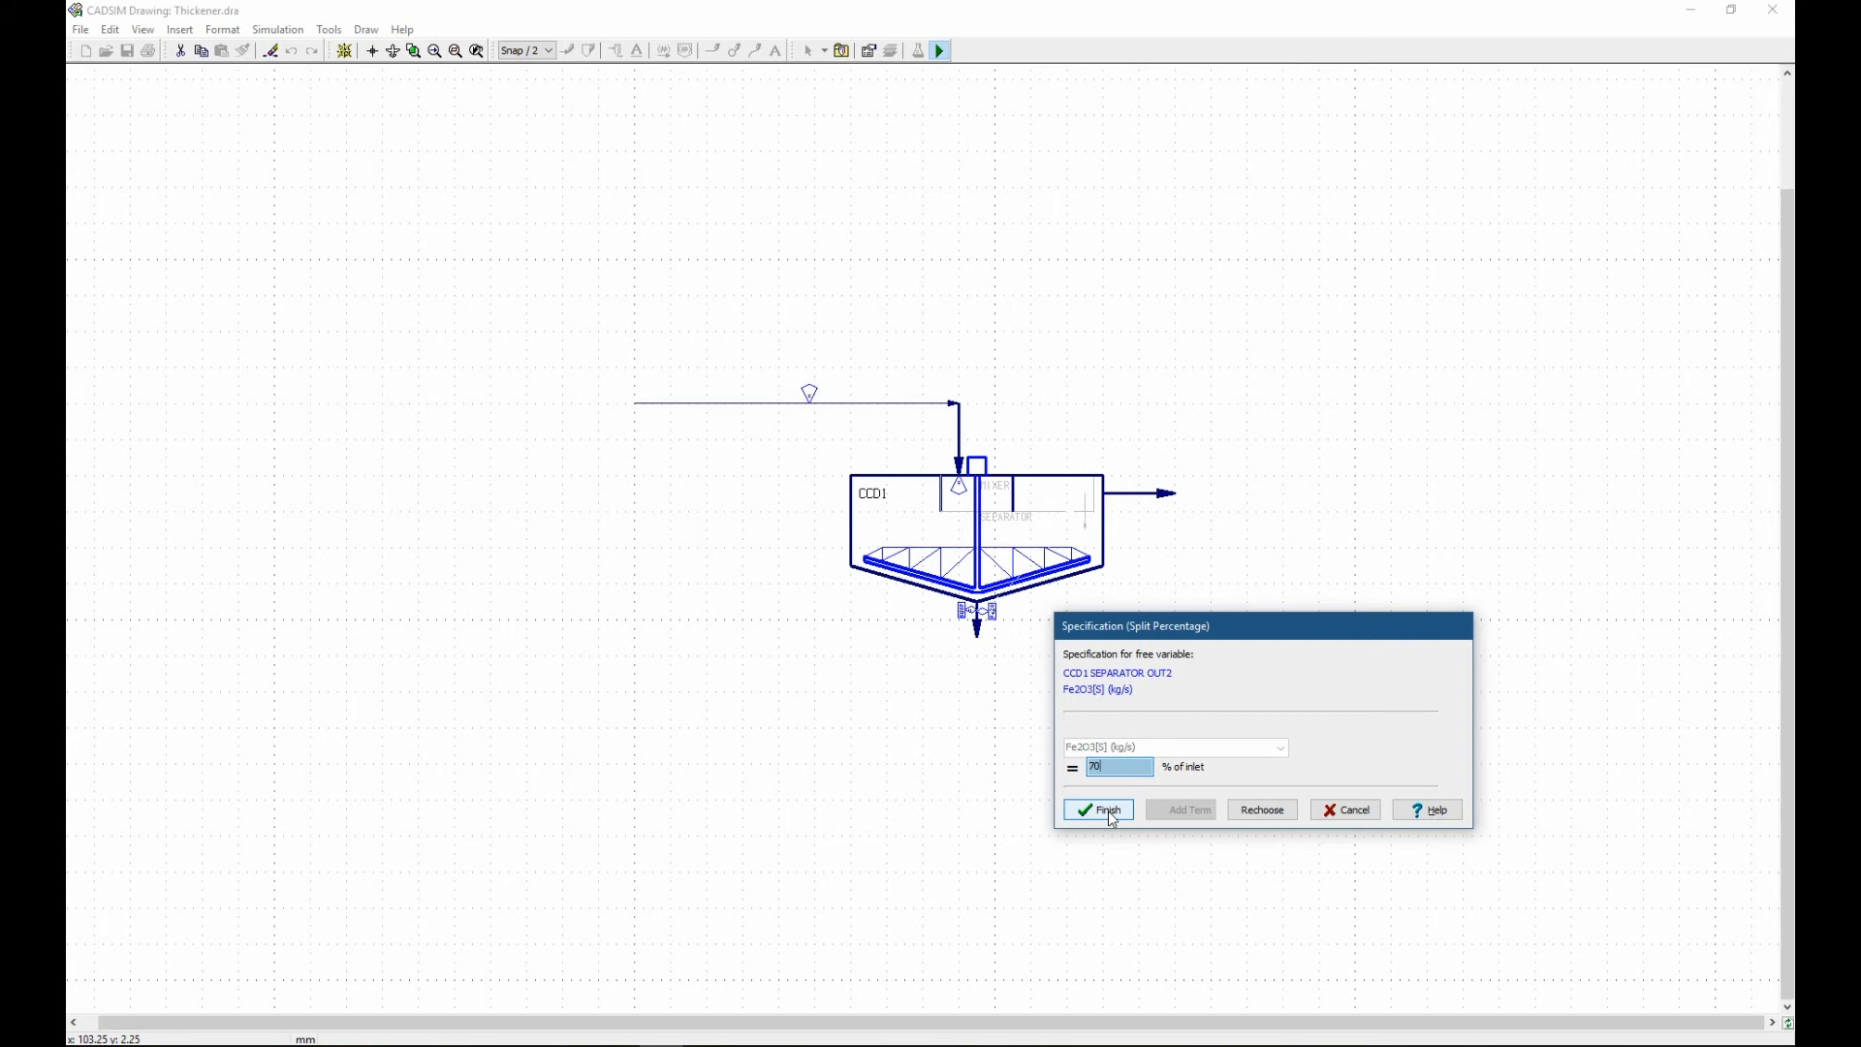
pyautogui.click(1099, 810)
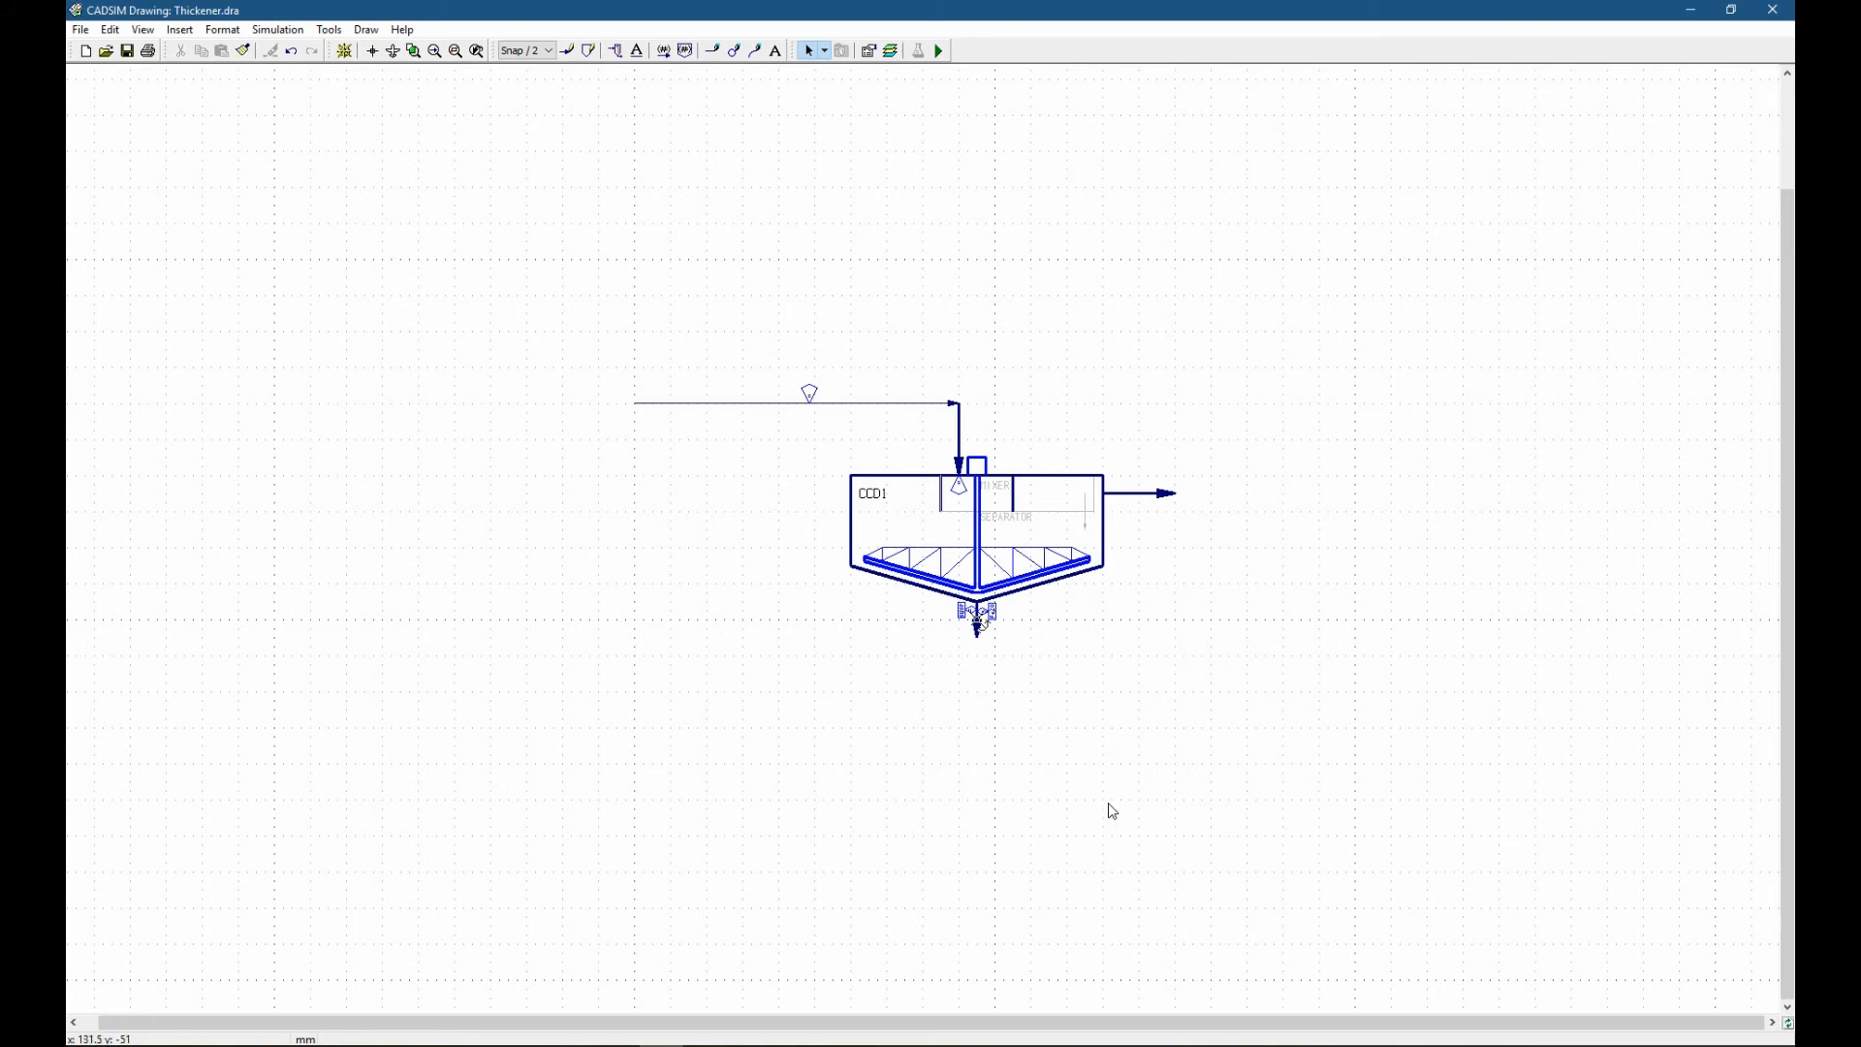
# Enter simulation mode again, saving the drawing, and run the simulation with the split percentage specification.
pyautogui.click(938, 52)
pyautogui.click(855, 549)
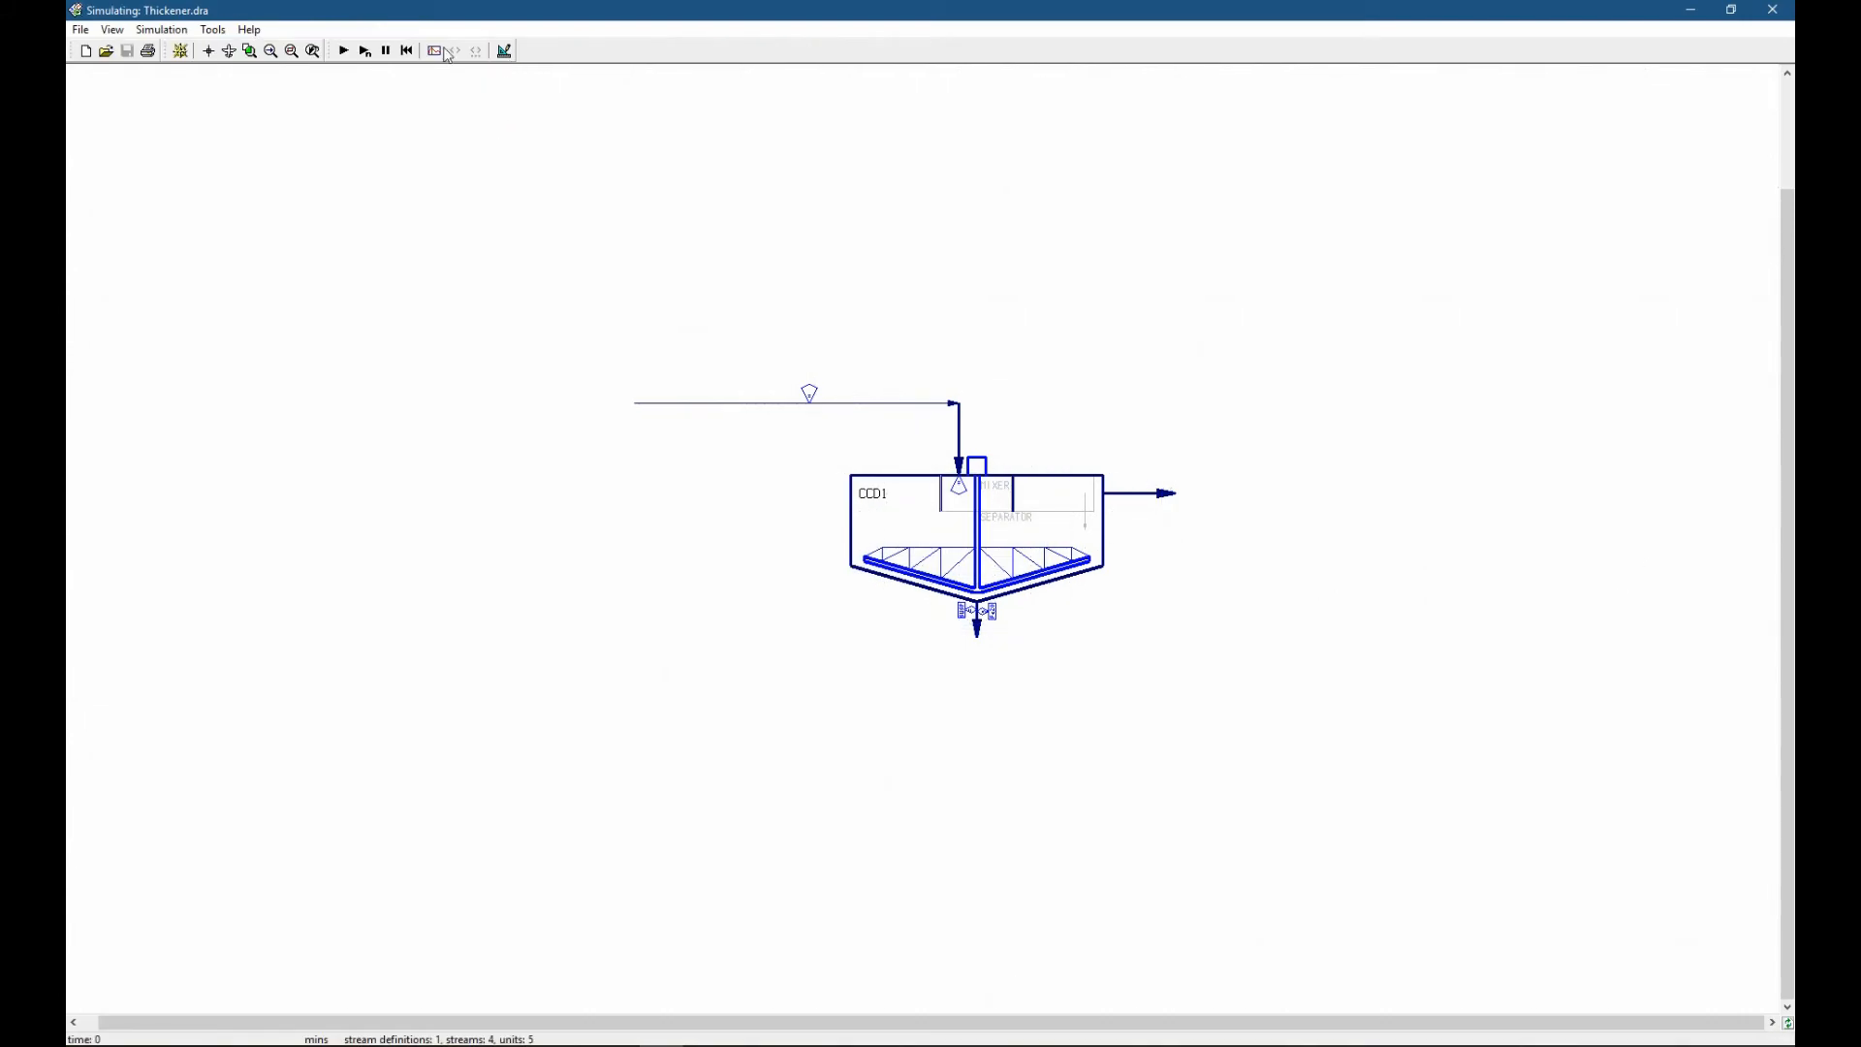
pyautogui.click(344, 52)
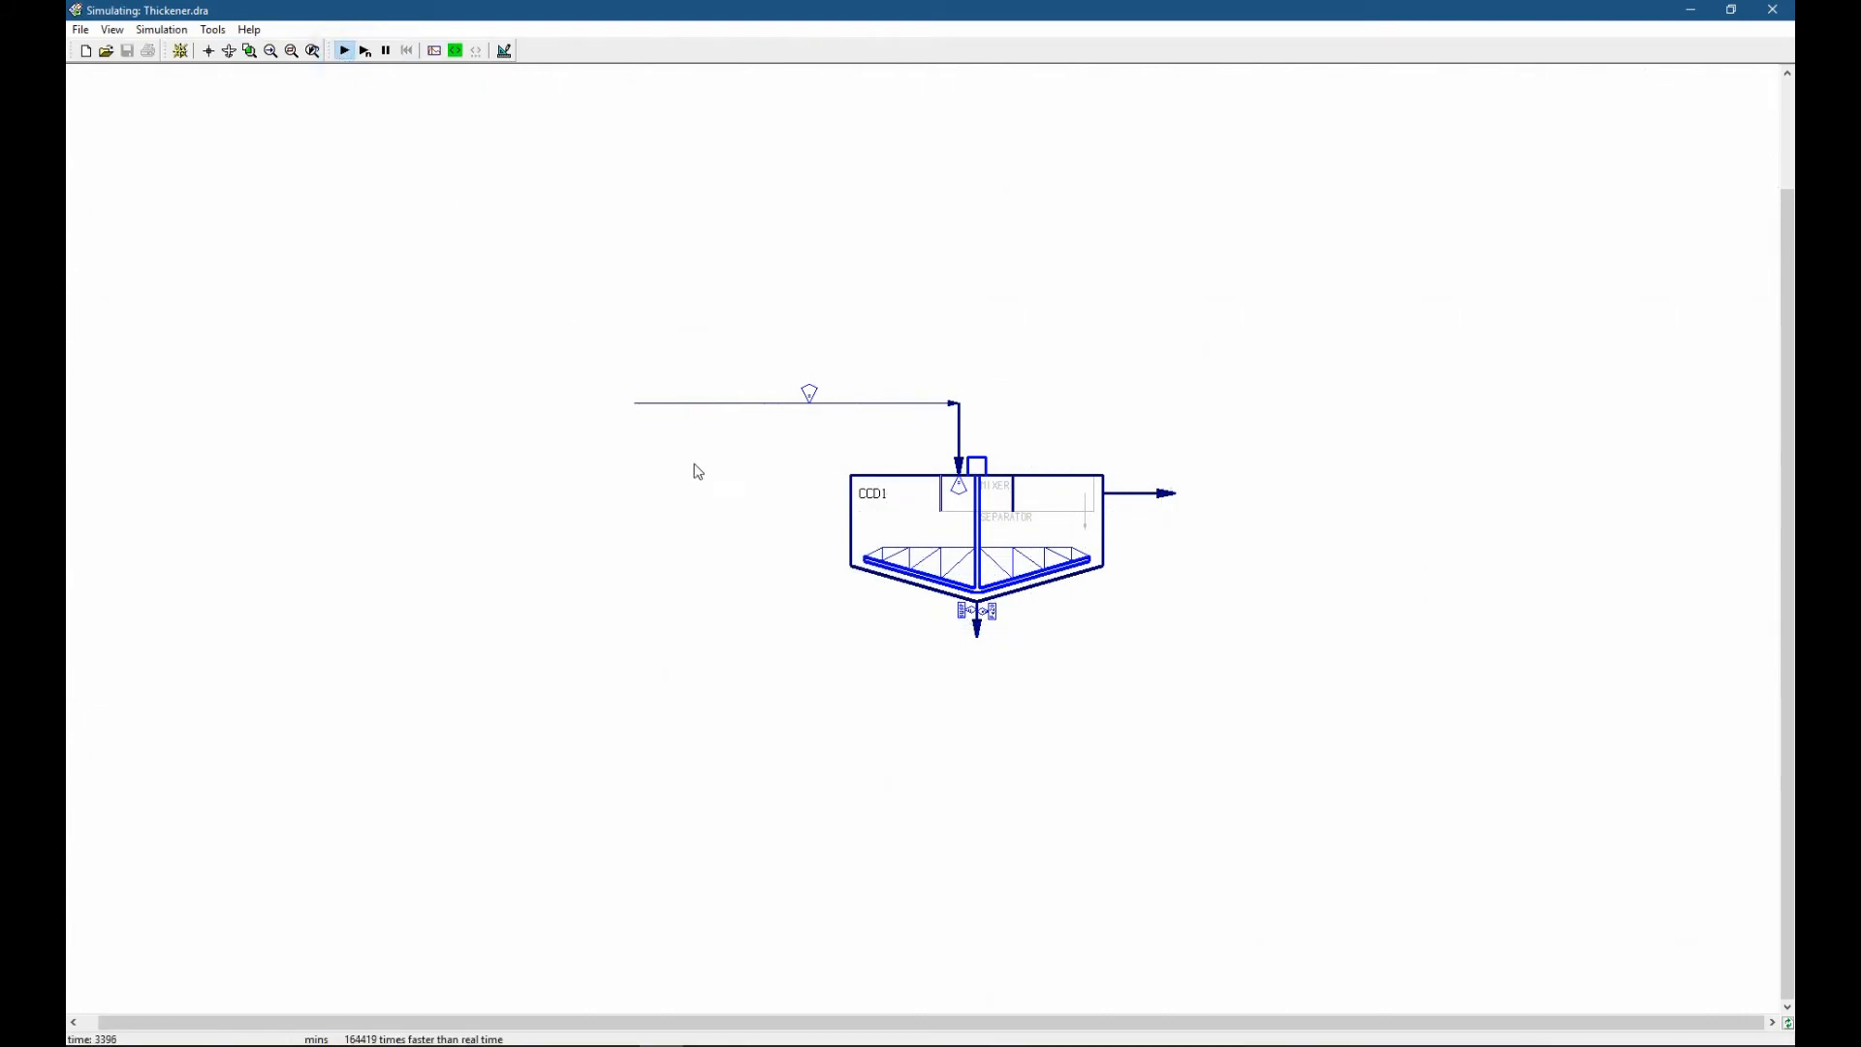
# Display the underflow's Fe2O3[S] setting together with its stream variables, arranging the windows so both are visible.
pyautogui.doubleClick(993, 614)
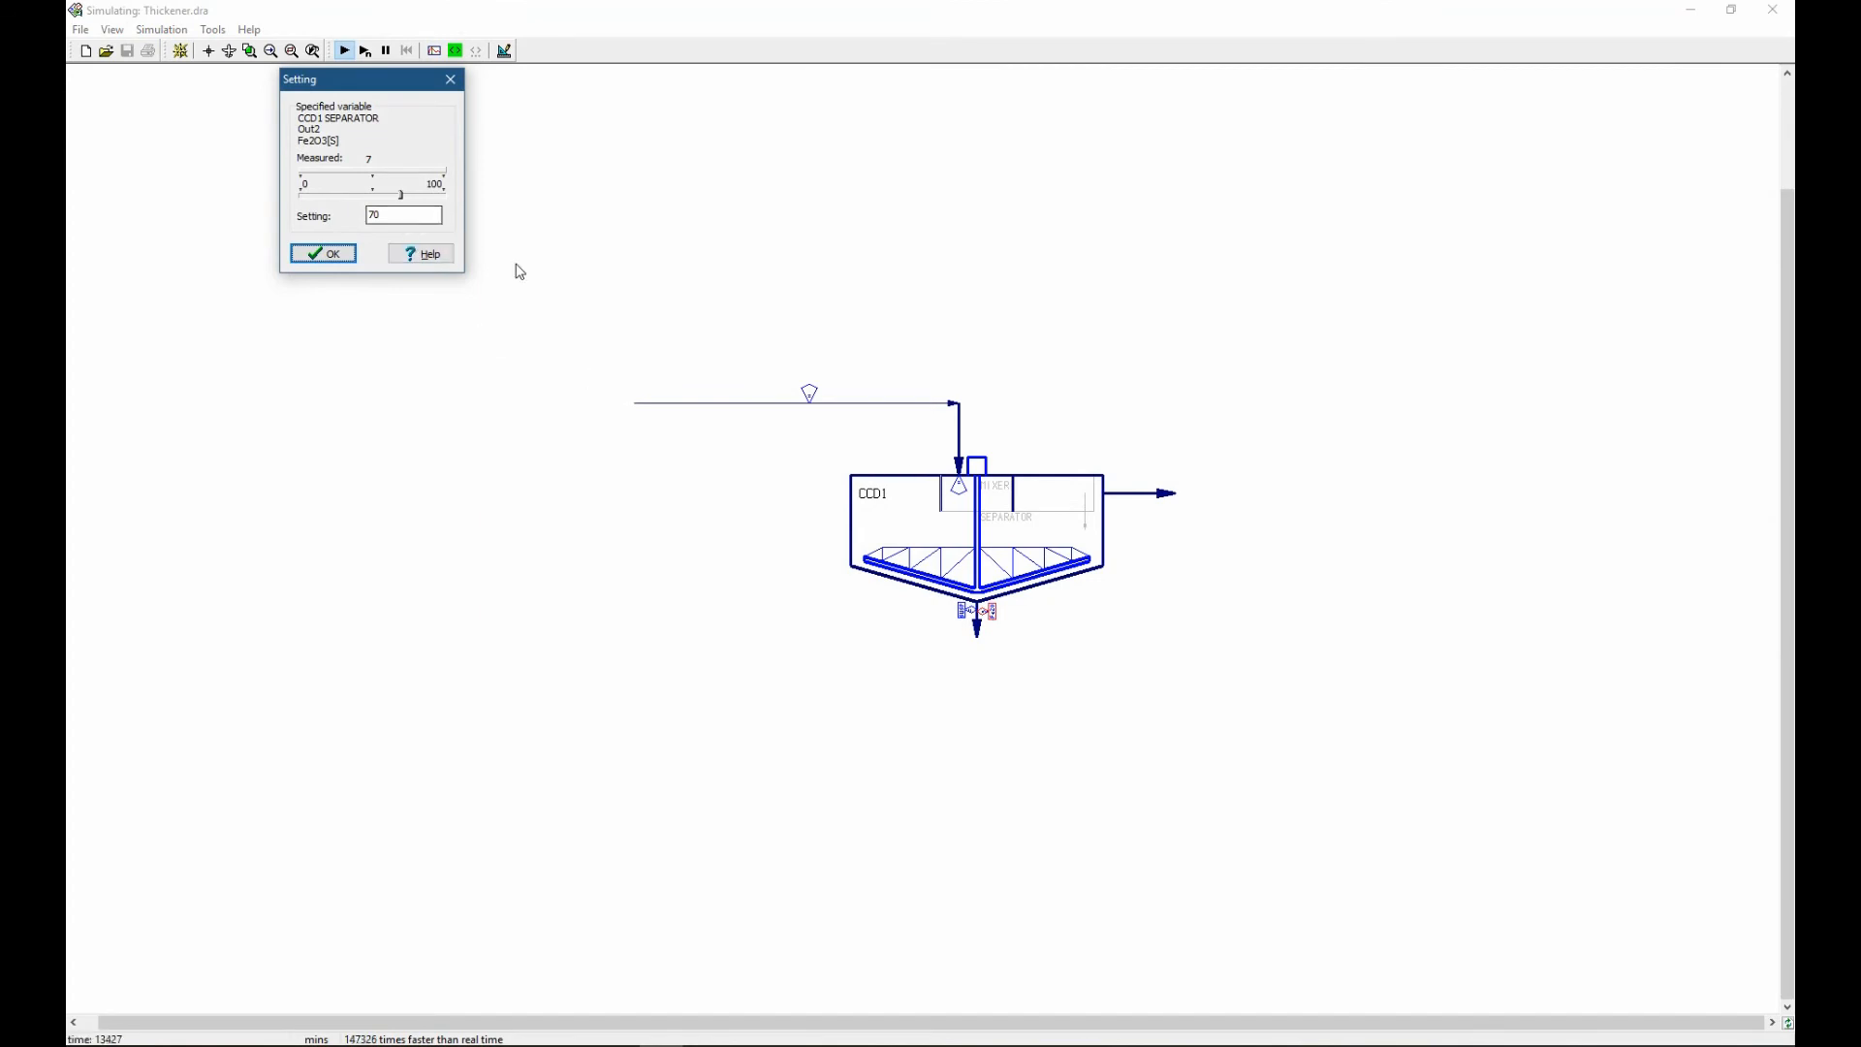
pyautogui.doubleClick(977, 630)
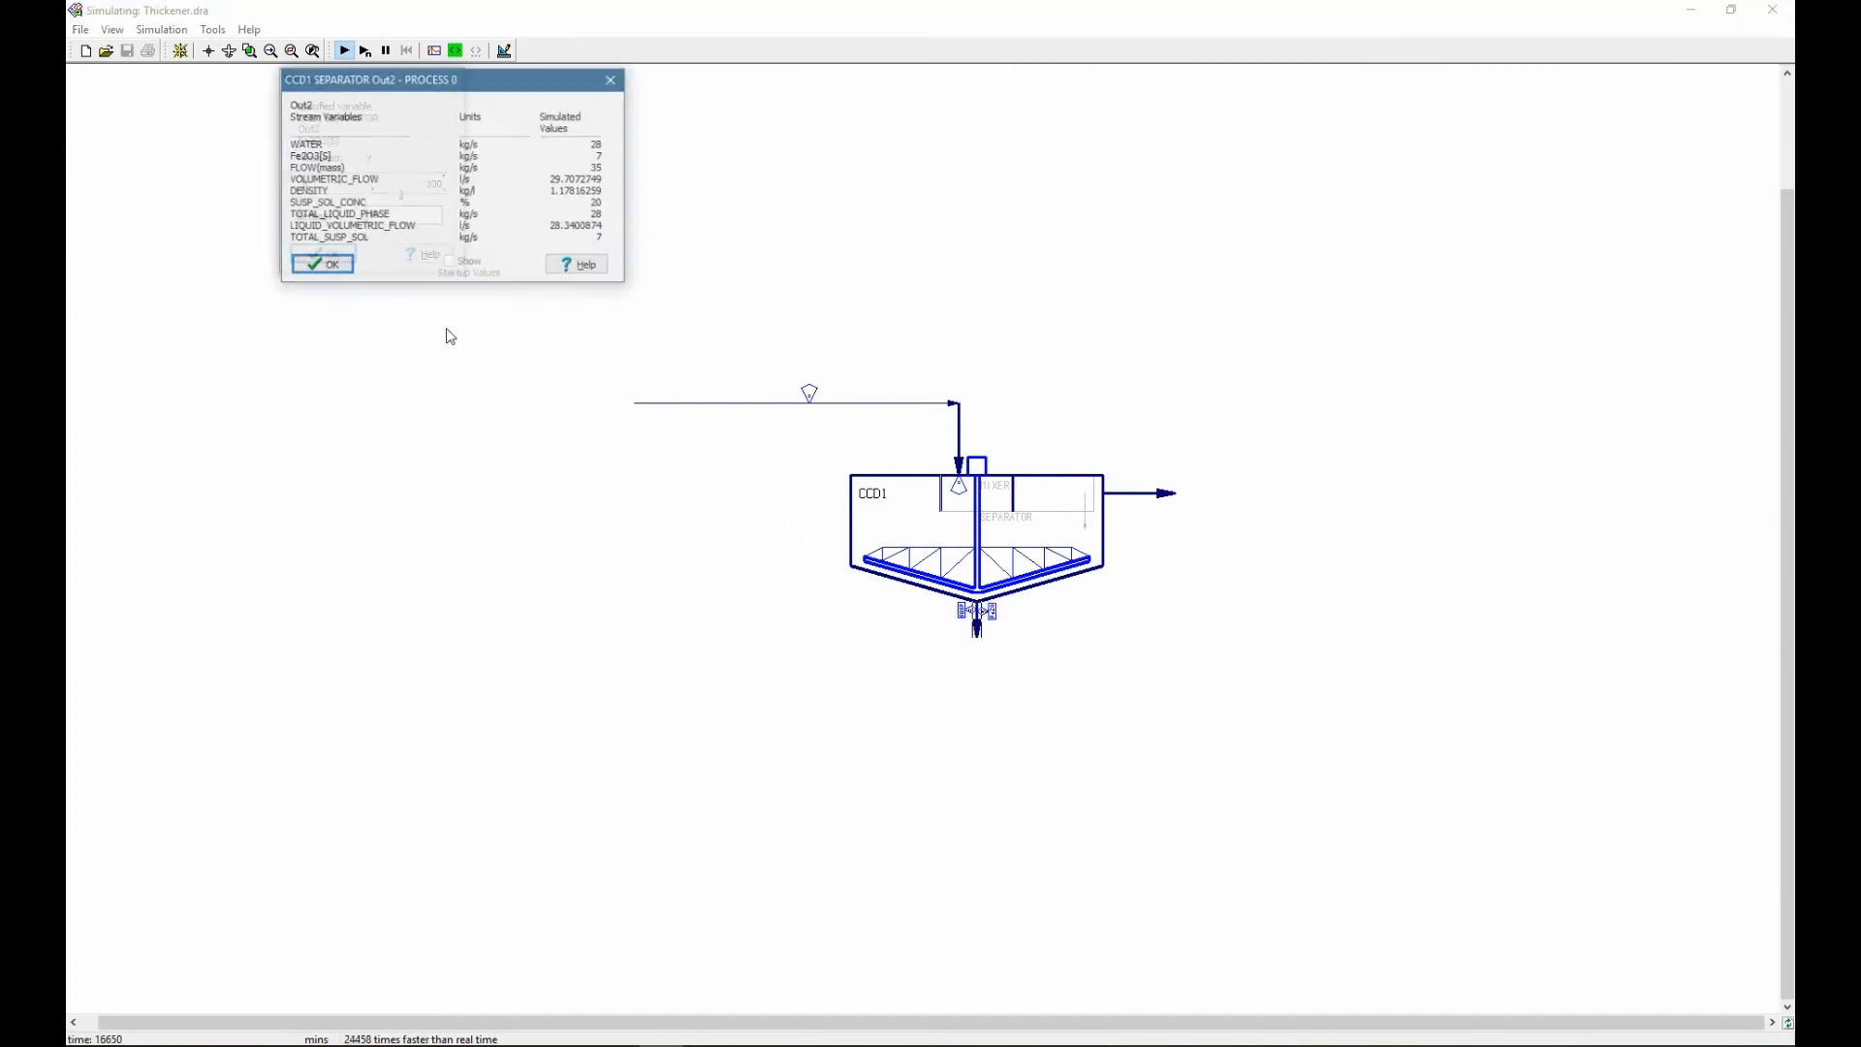
pyautogui.moveTo(395, 88); pyautogui.dragTo(415, 314)
# Try an underflow Fe2O3[S] split setting of 98 in the running simulation, and restore it to 70.
pyautogui.doubleClick(395, 214)
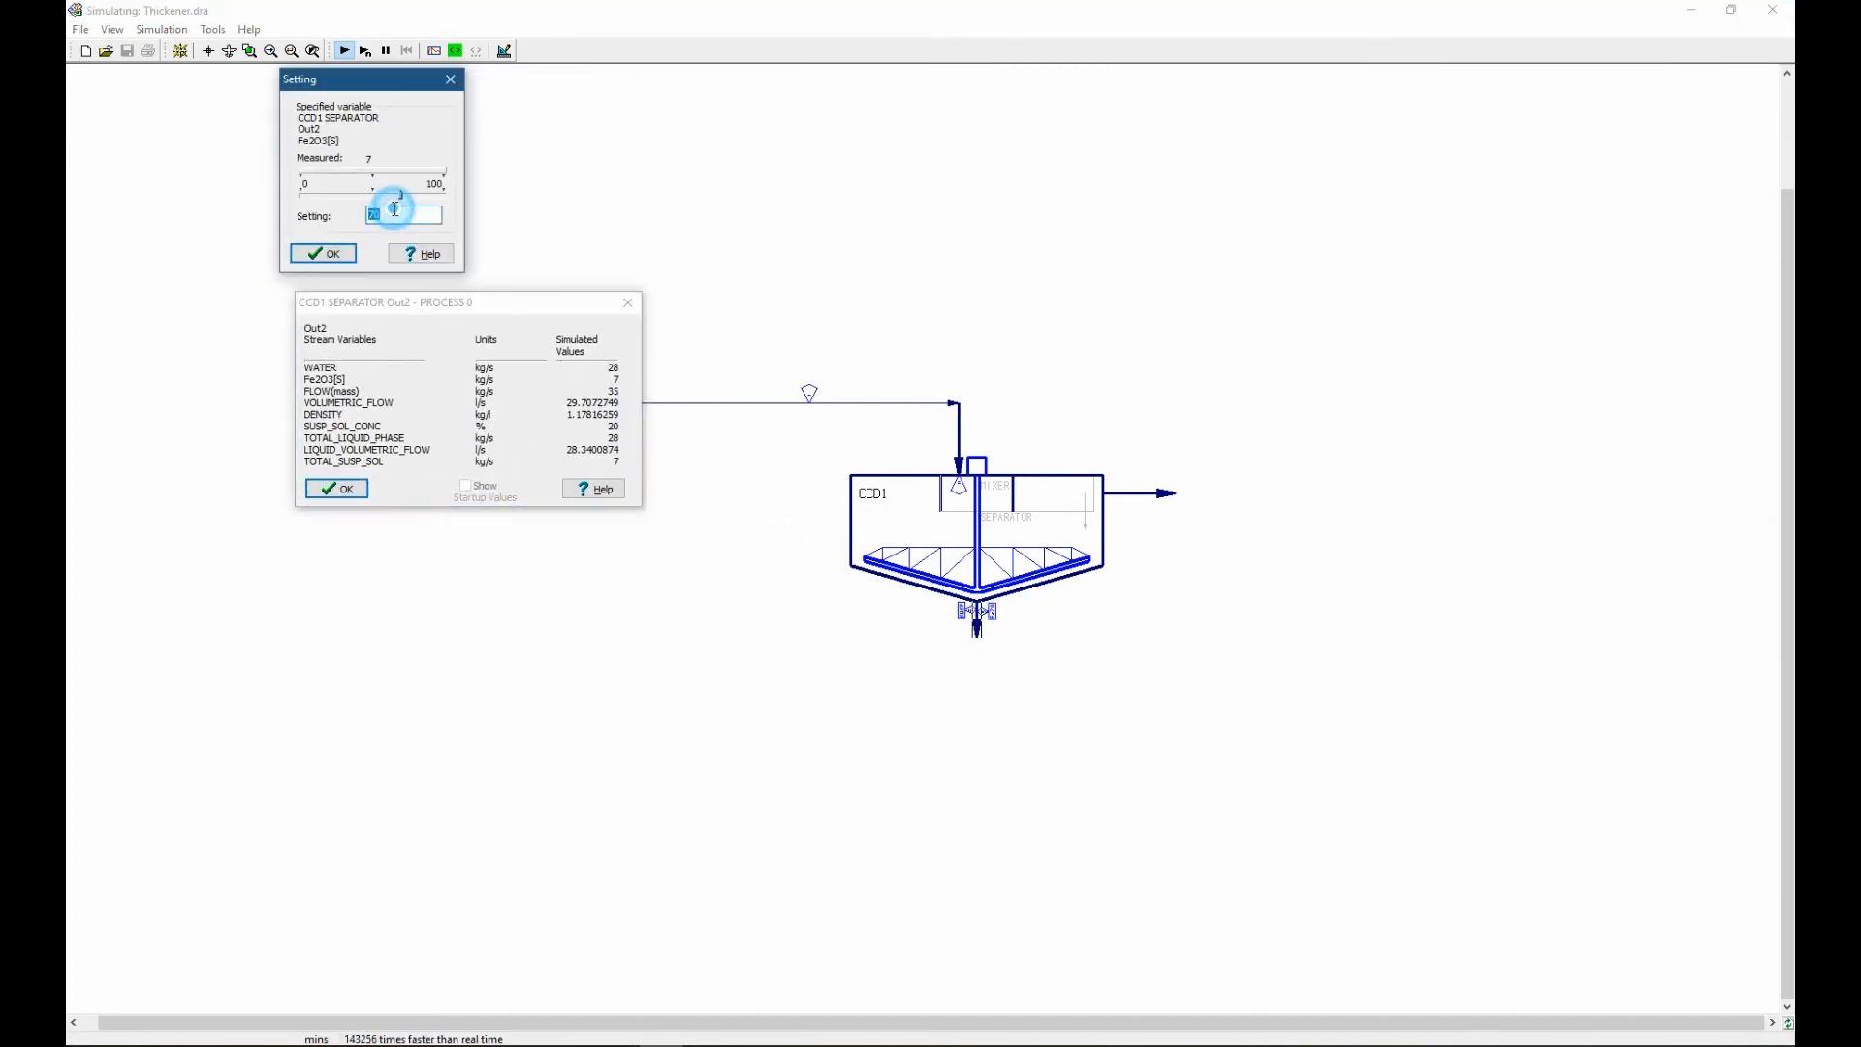
pyautogui.write('98')
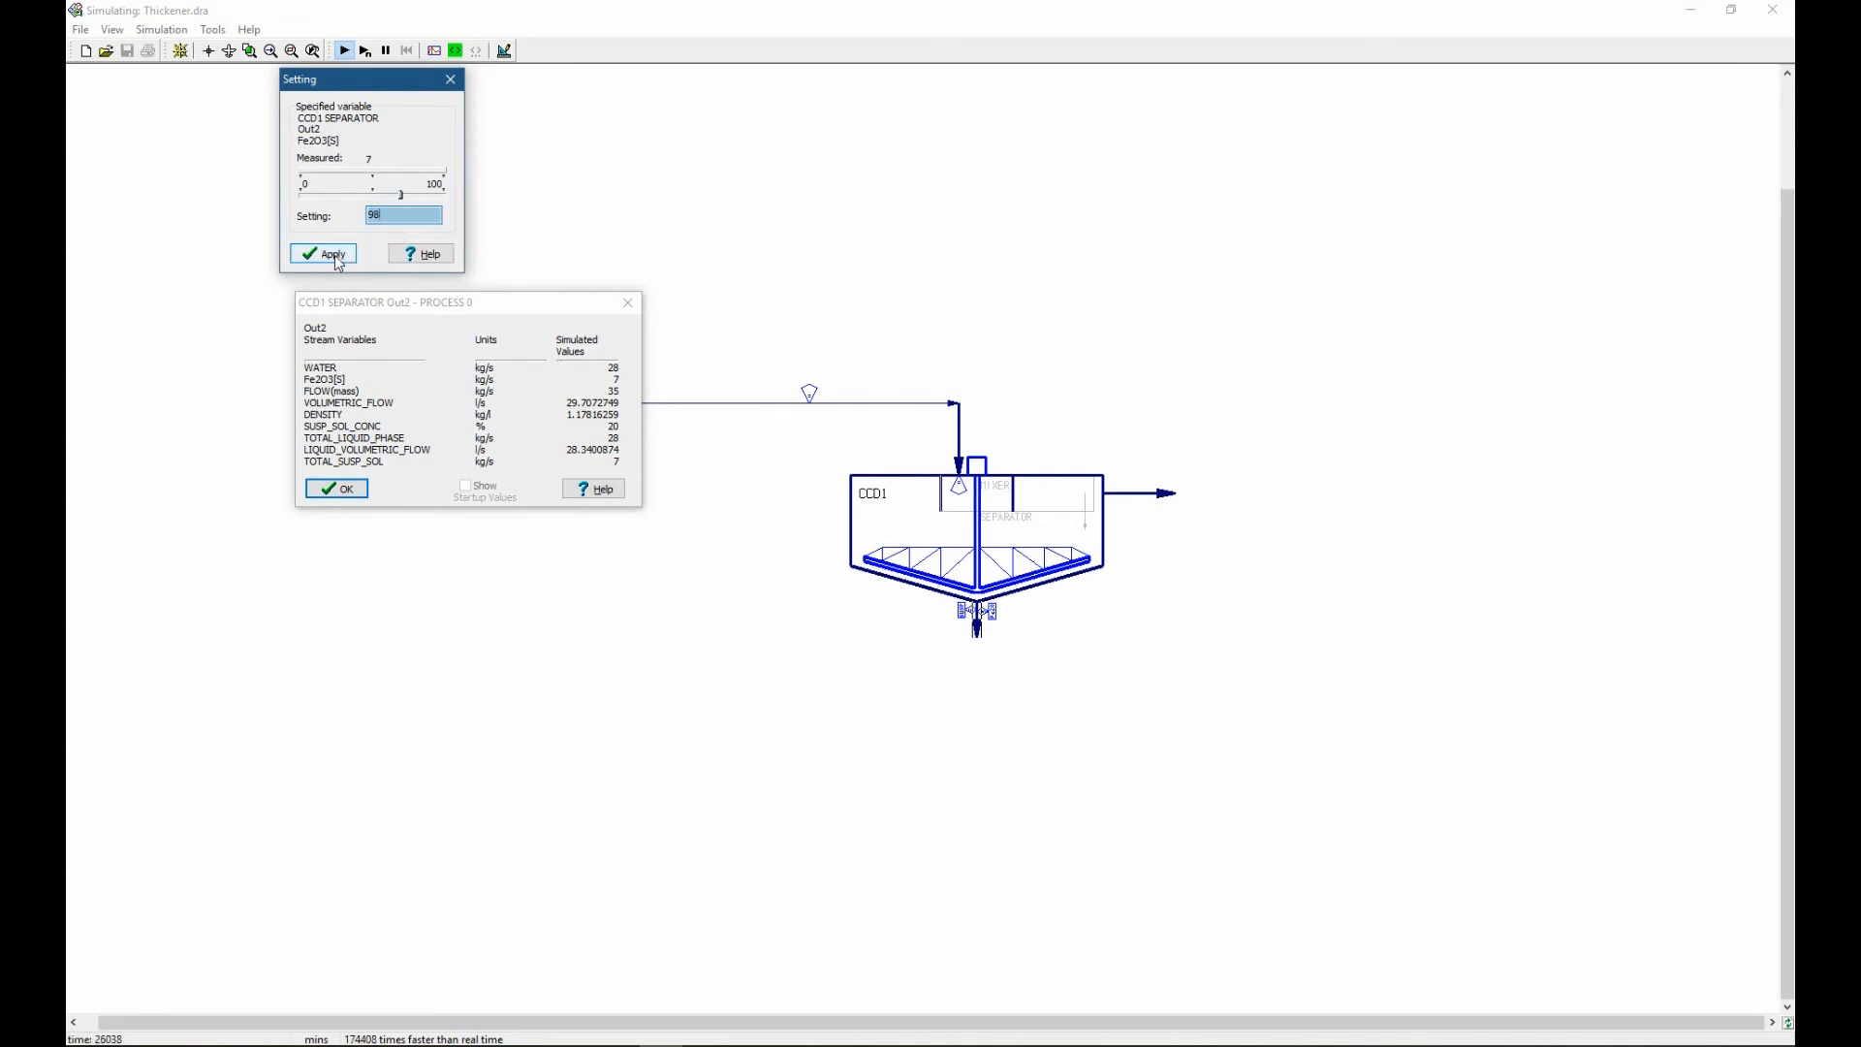
pyautogui.click(338, 257)
pyautogui.doubleClick(388, 215)
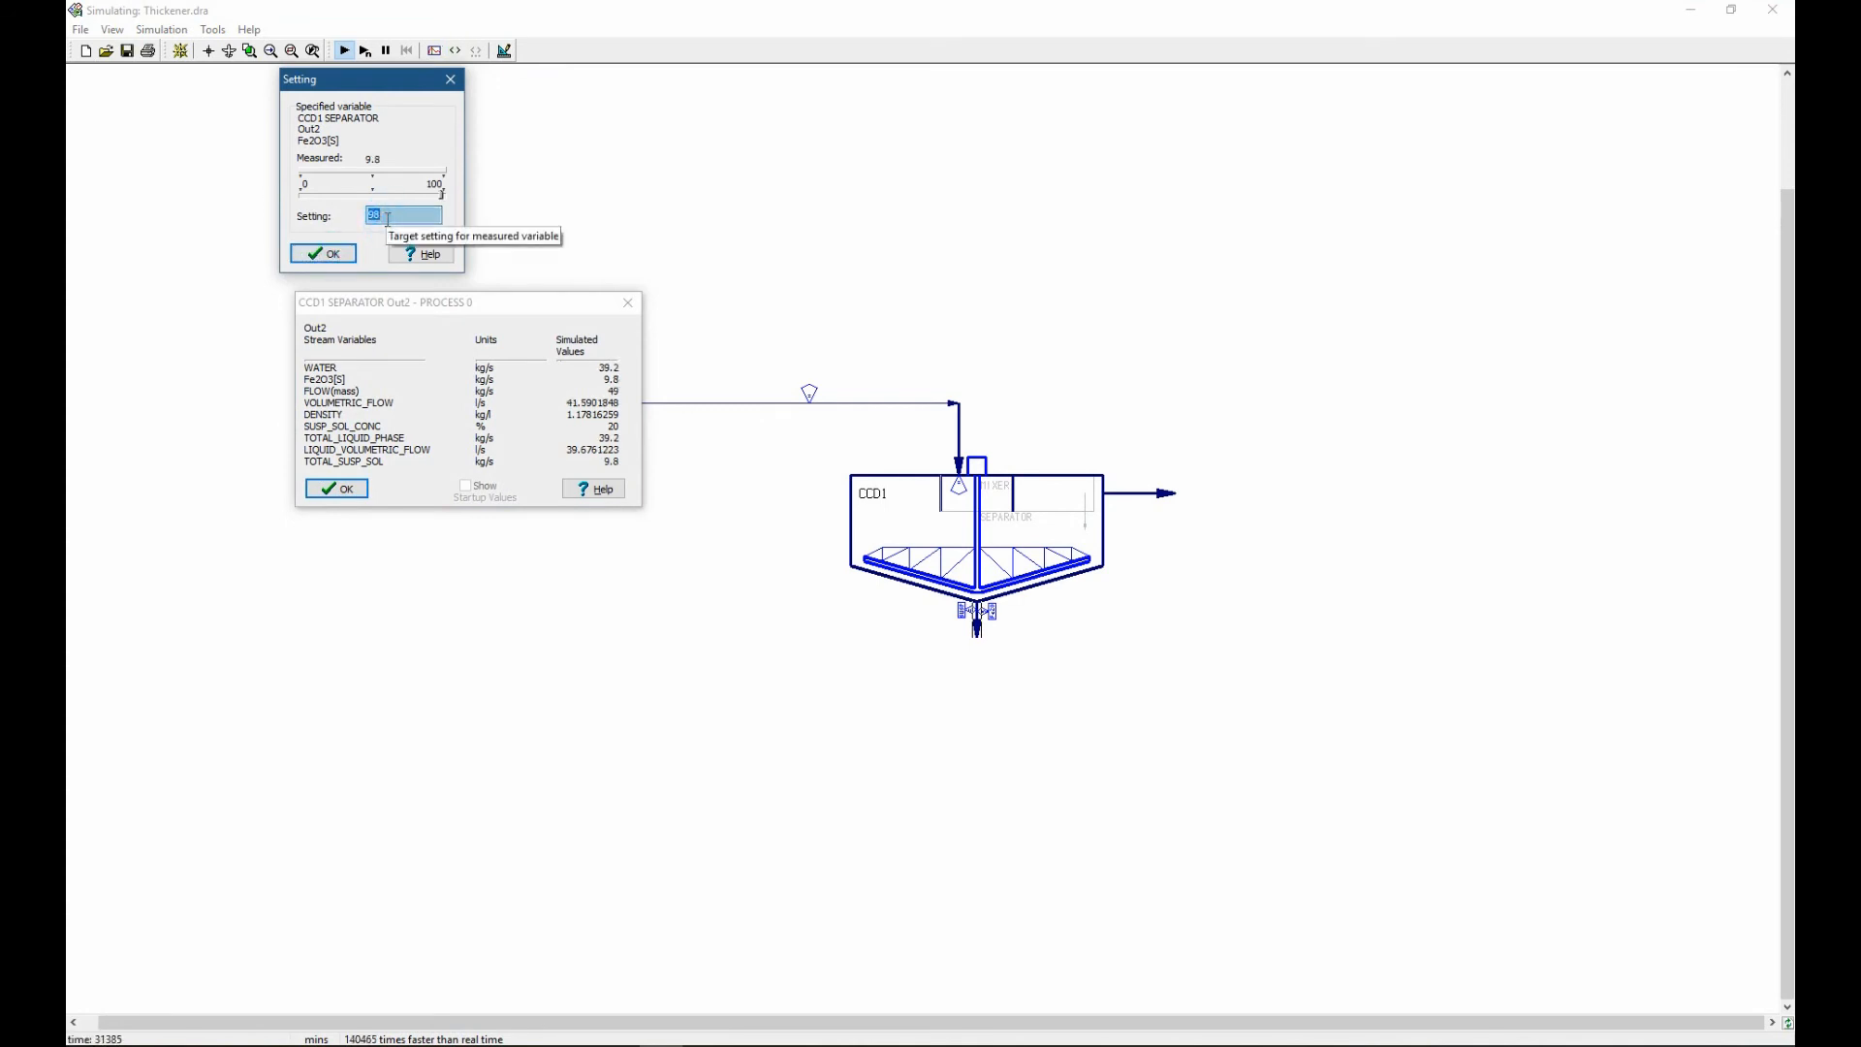
pyautogui.write('70')
pyautogui.click(353, 256)
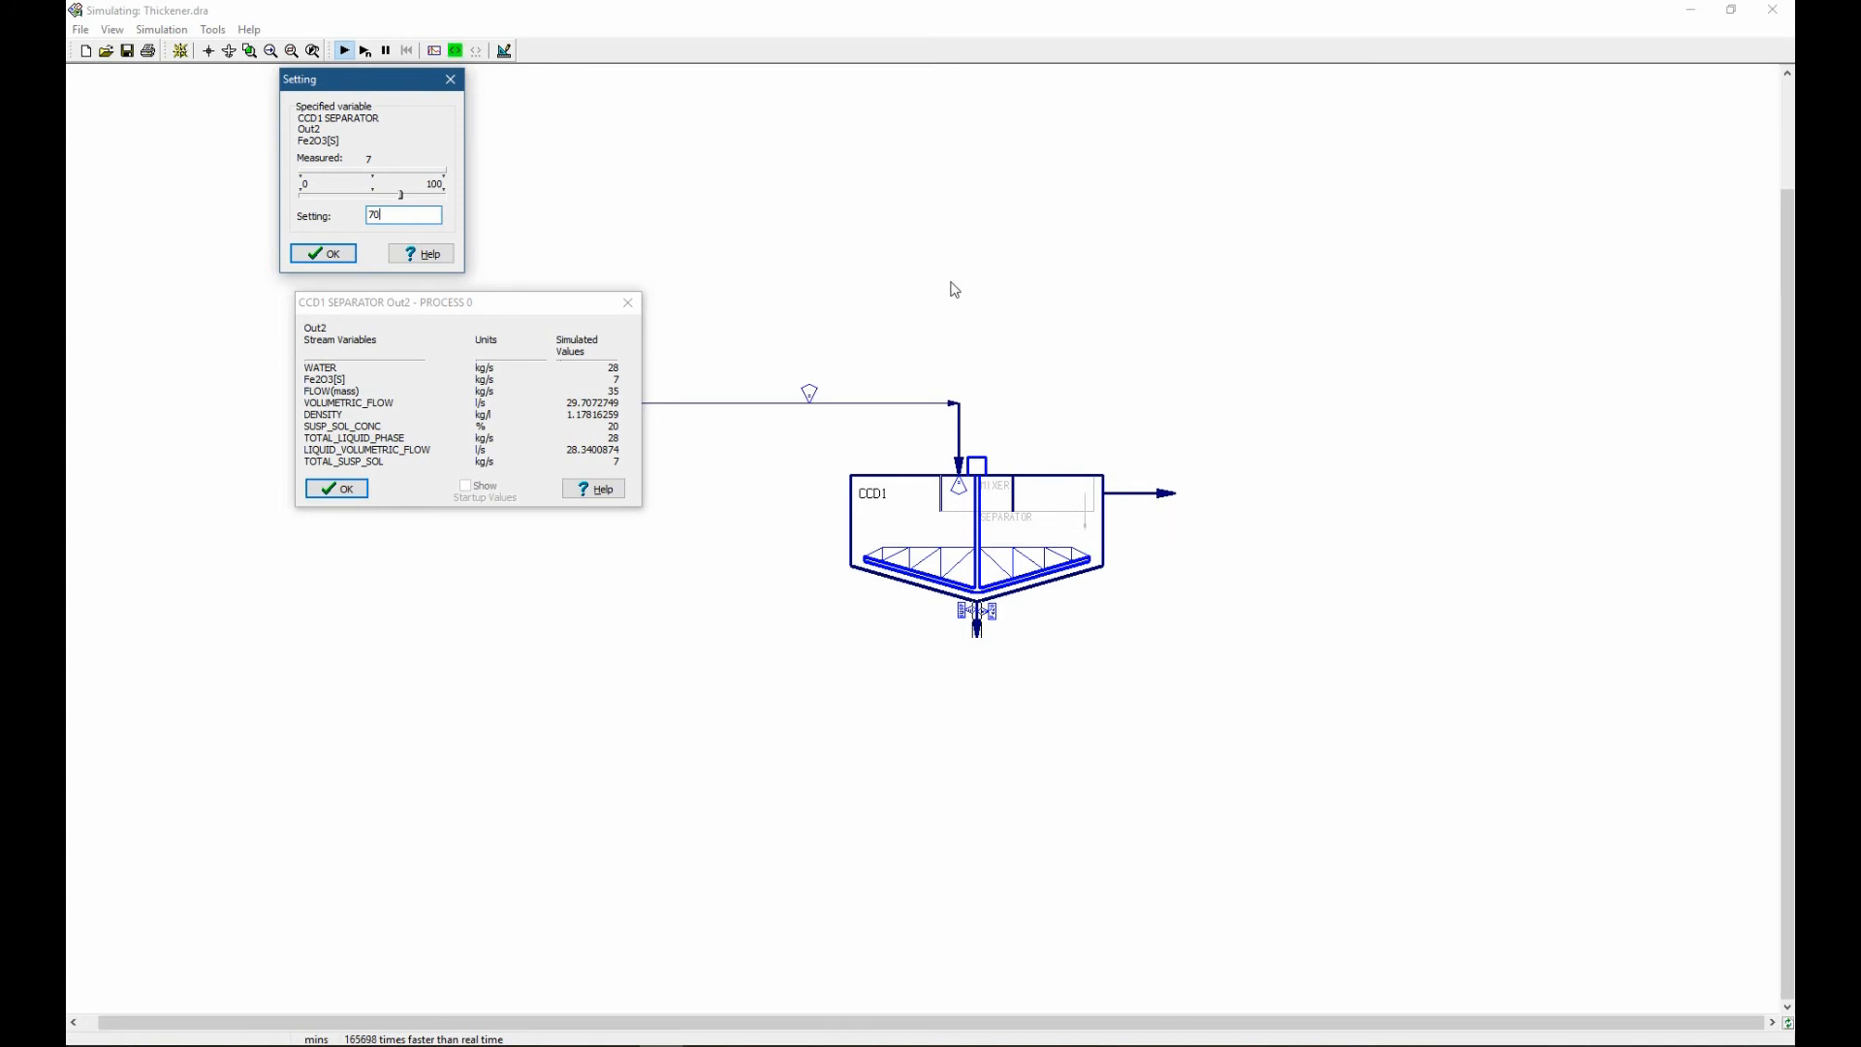
# Create a strip chart of SUSP_SOL_CONC for the thickener's overflow outlet and place it beside that stream.
pyautogui.click(435, 52)
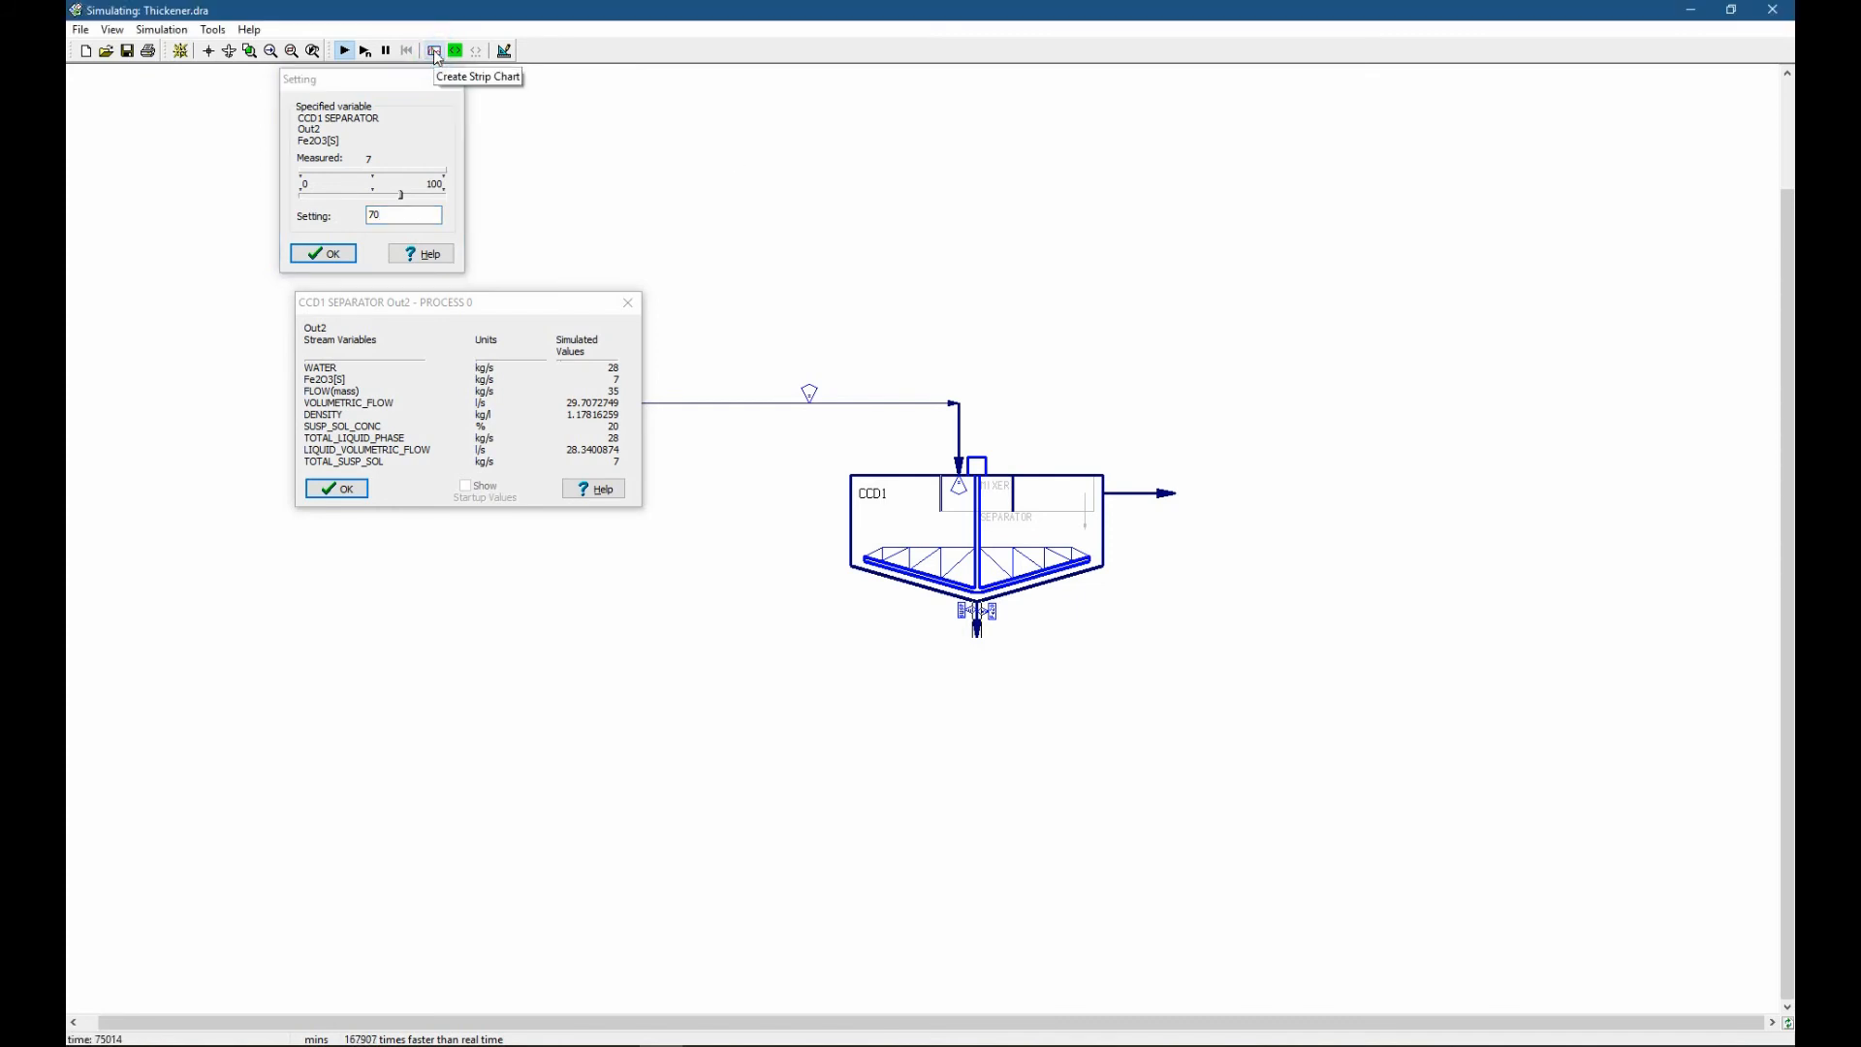
pyautogui.click(1139, 495)
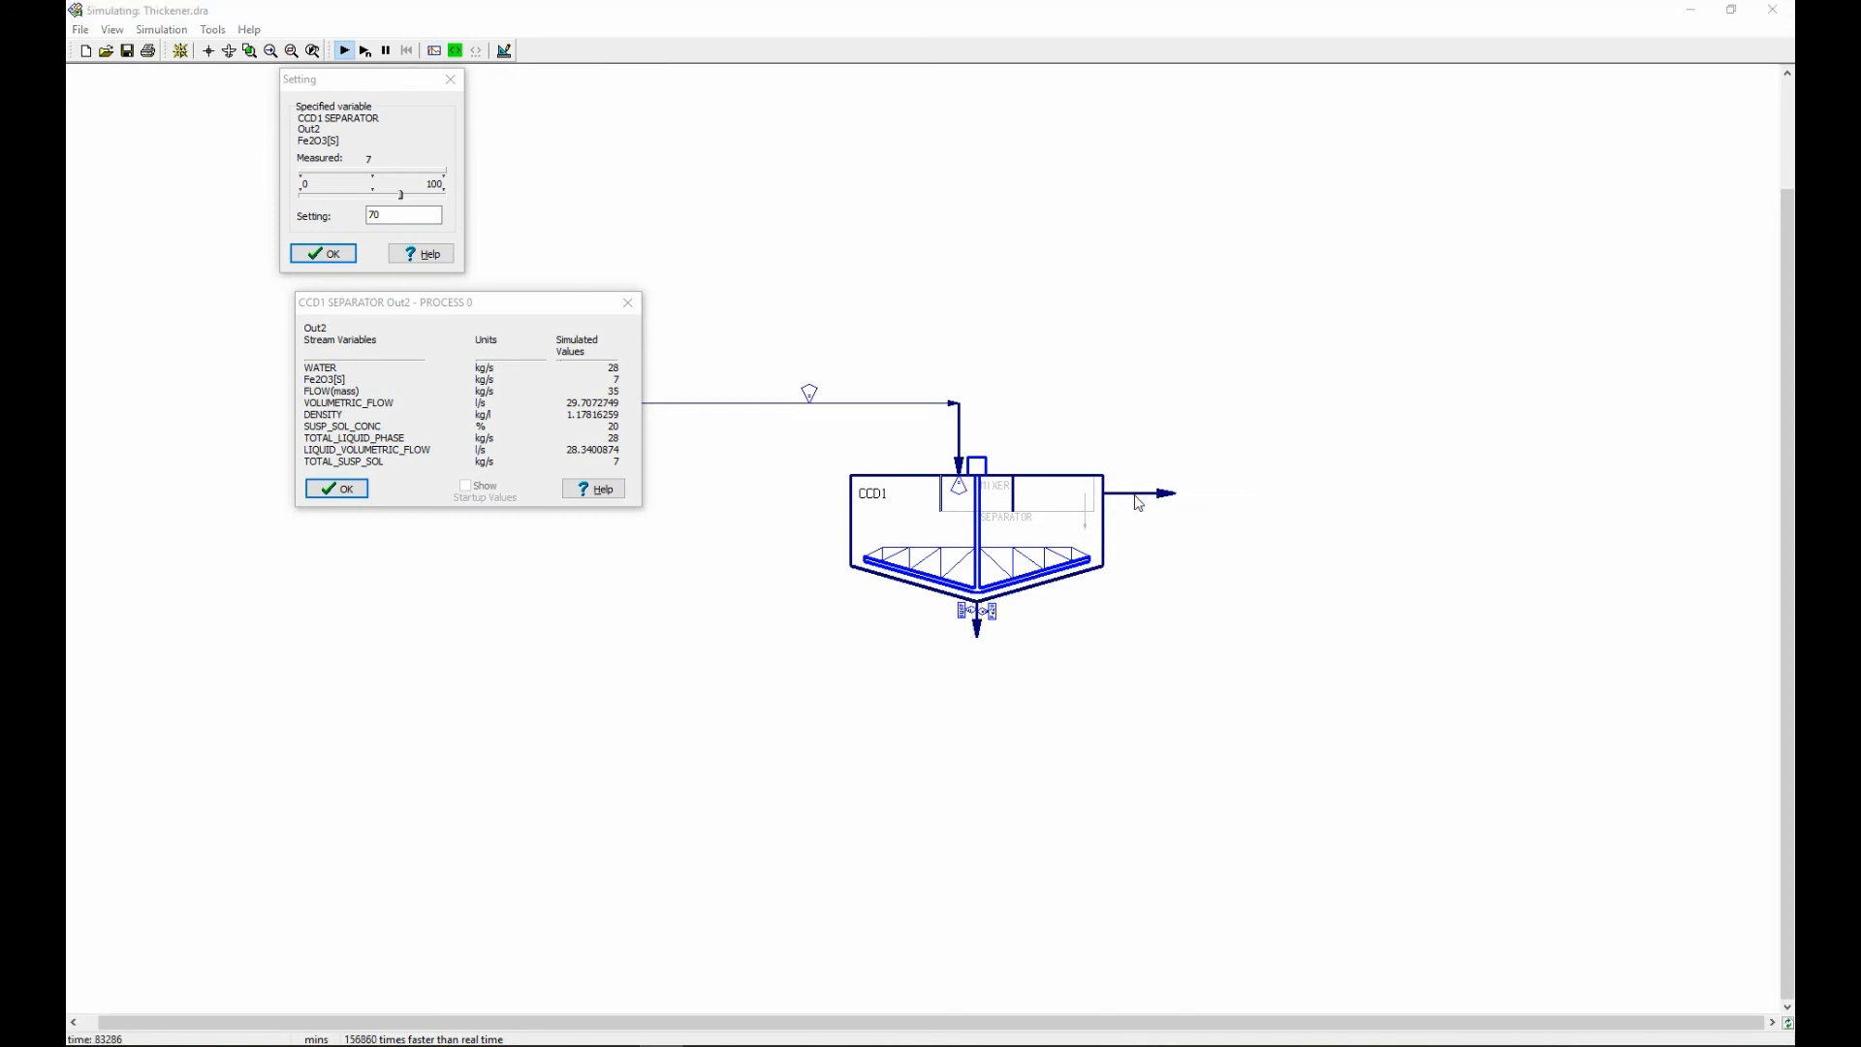
pyautogui.click(370, 336)
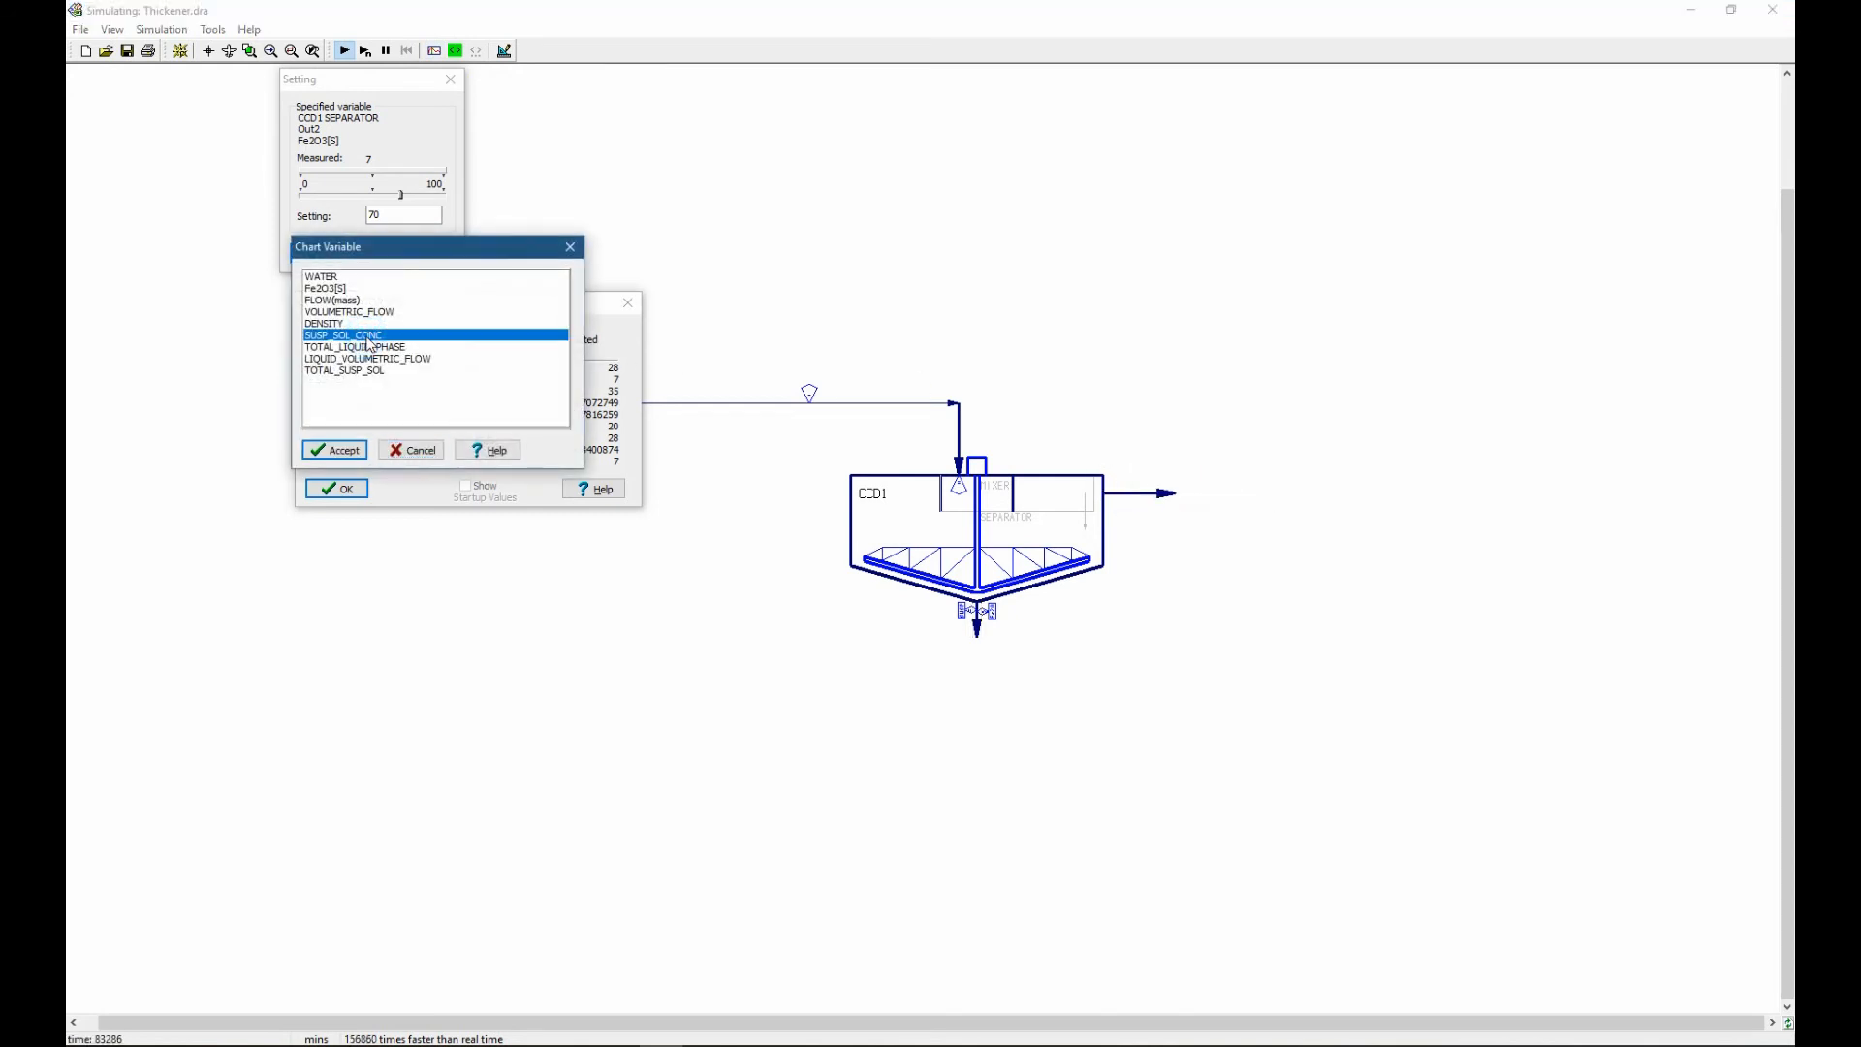
pyautogui.click(358, 446)
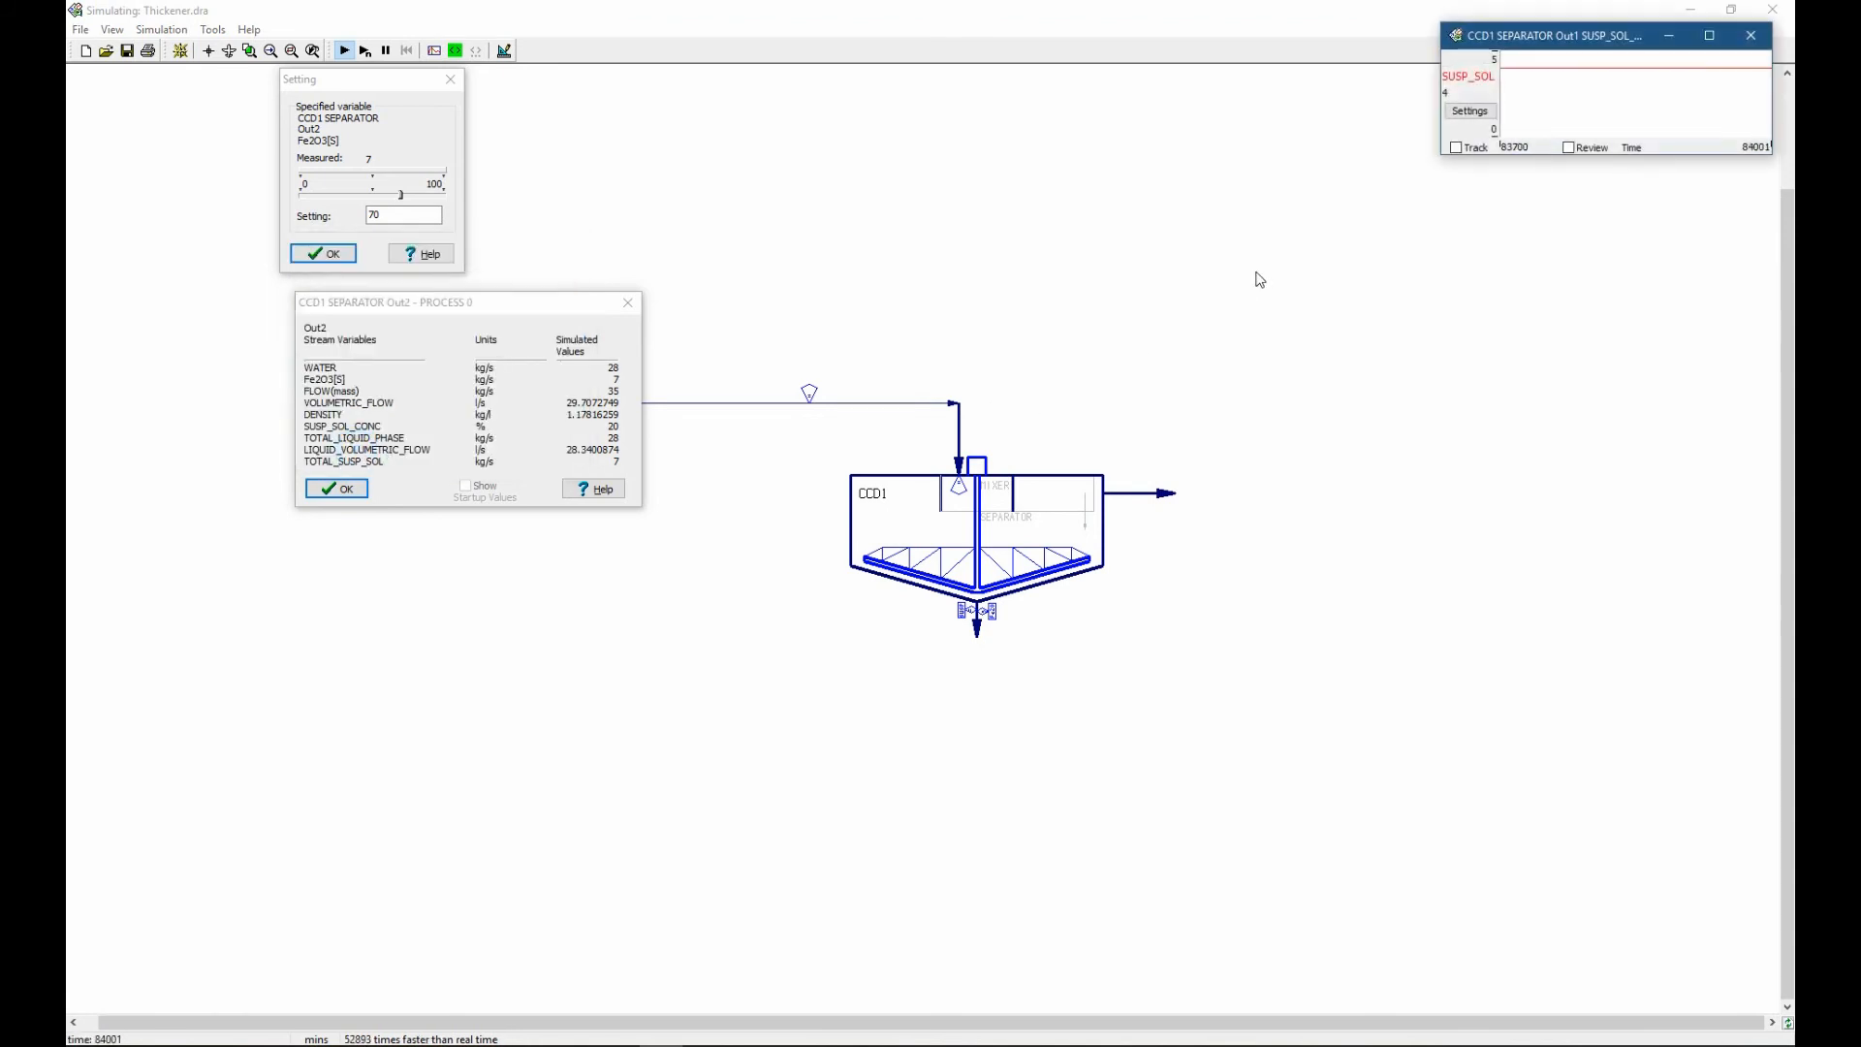
pyautogui.moveTo(1444, 99); pyautogui.dragTo(1190, 484)
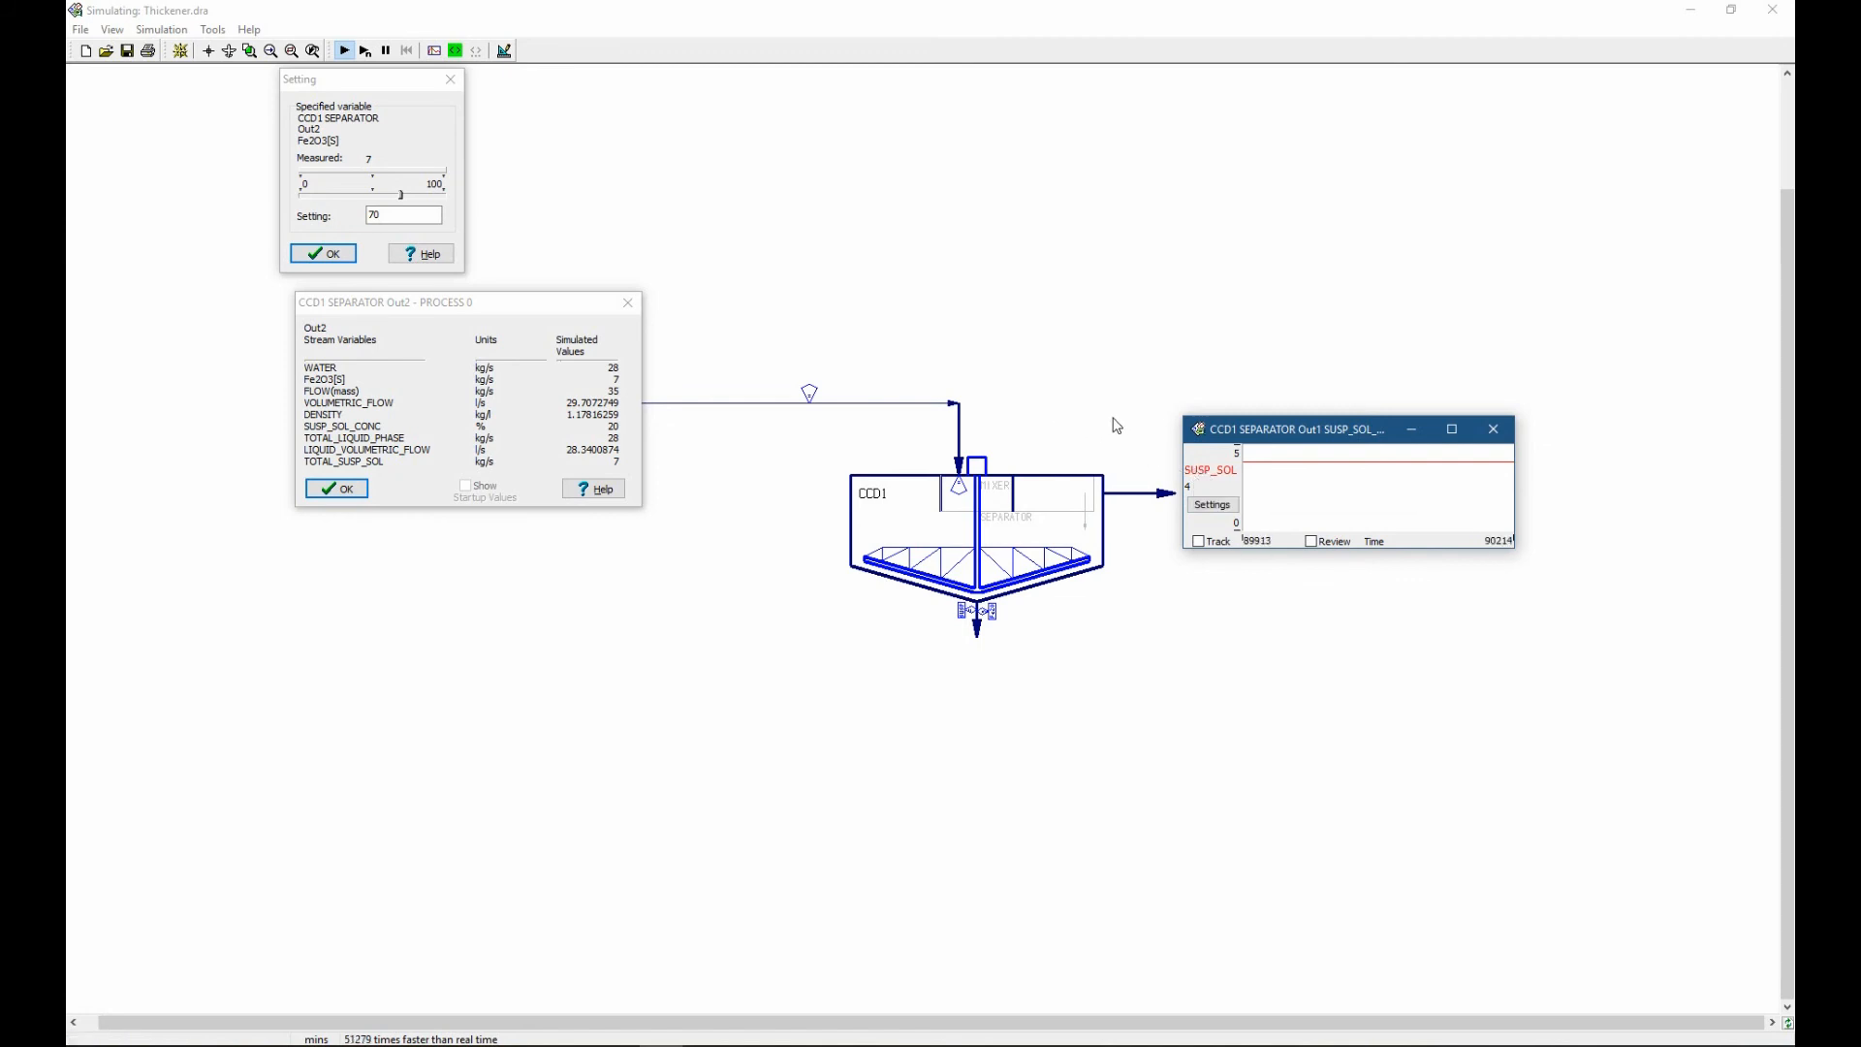
# Move the Fe2O3[S] setting window below the underflow outlet and apply a split setting of 98.
pyautogui.moveTo(398, 87); pyautogui.dragTo(1076, 678)
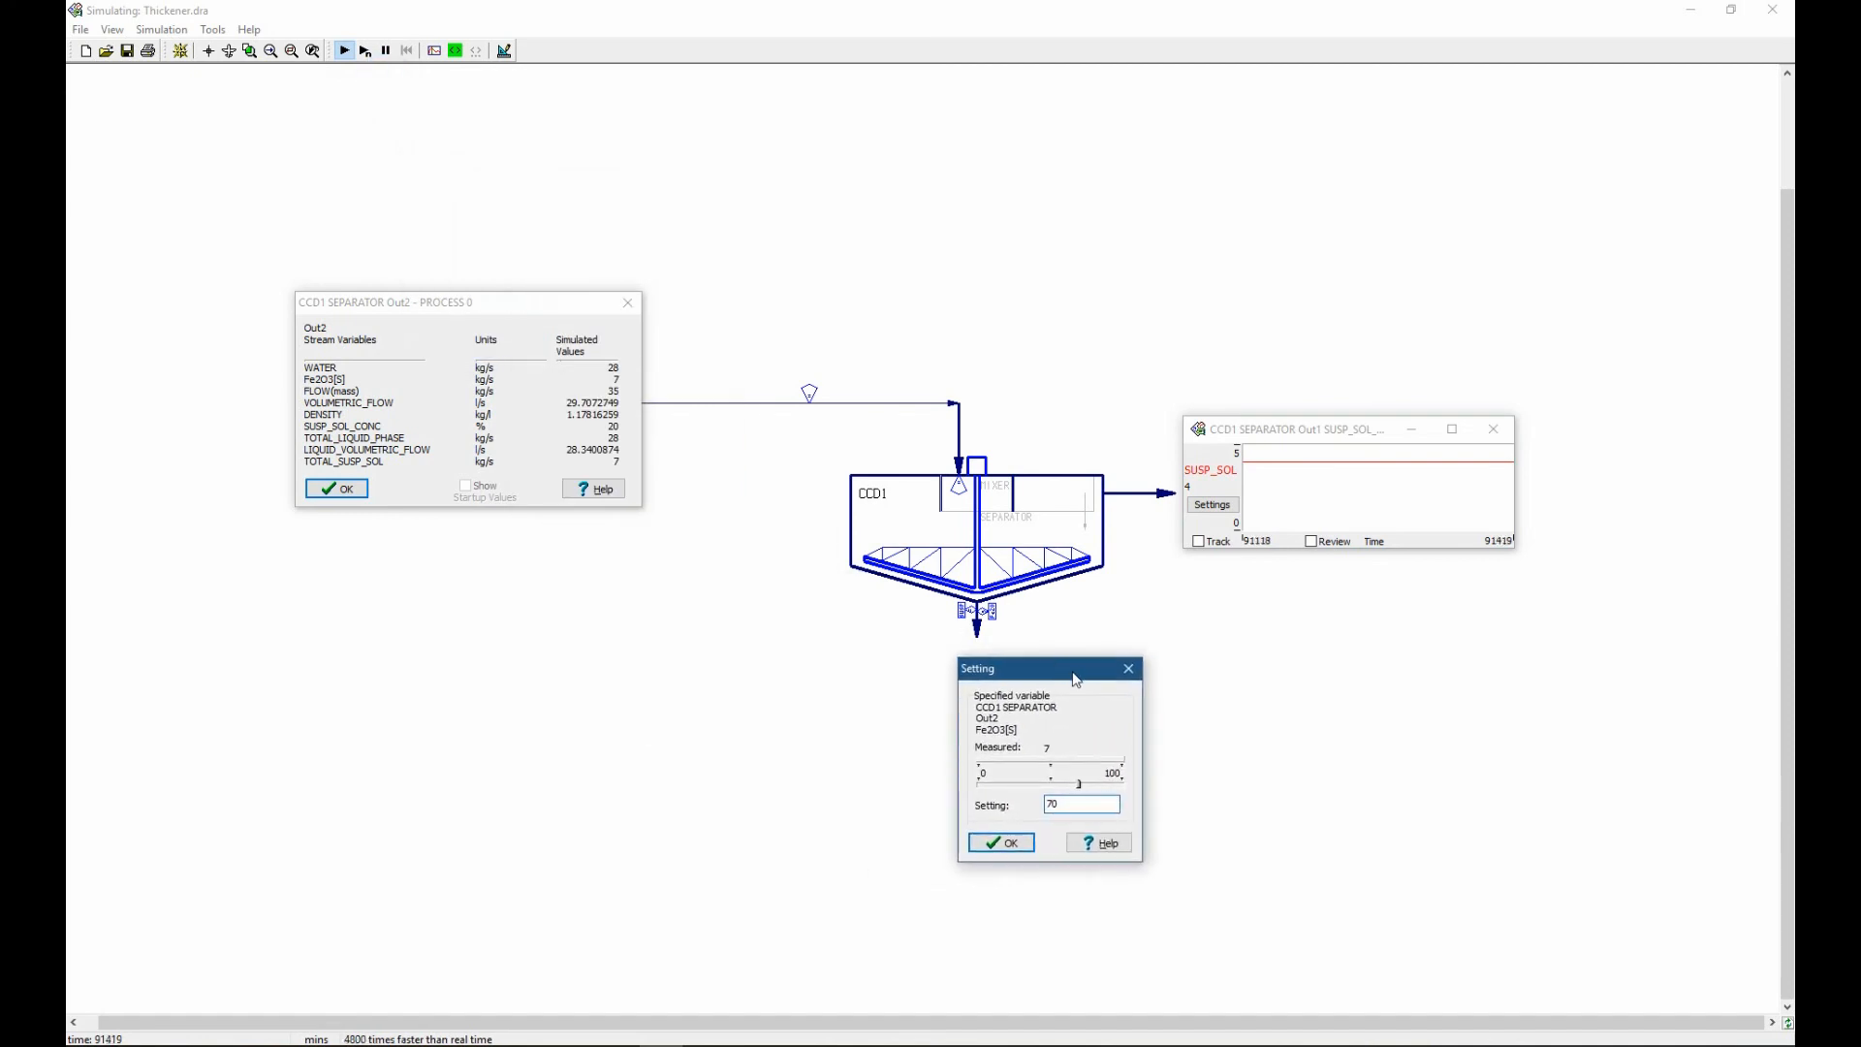
pyautogui.doubleClick(1072, 805)
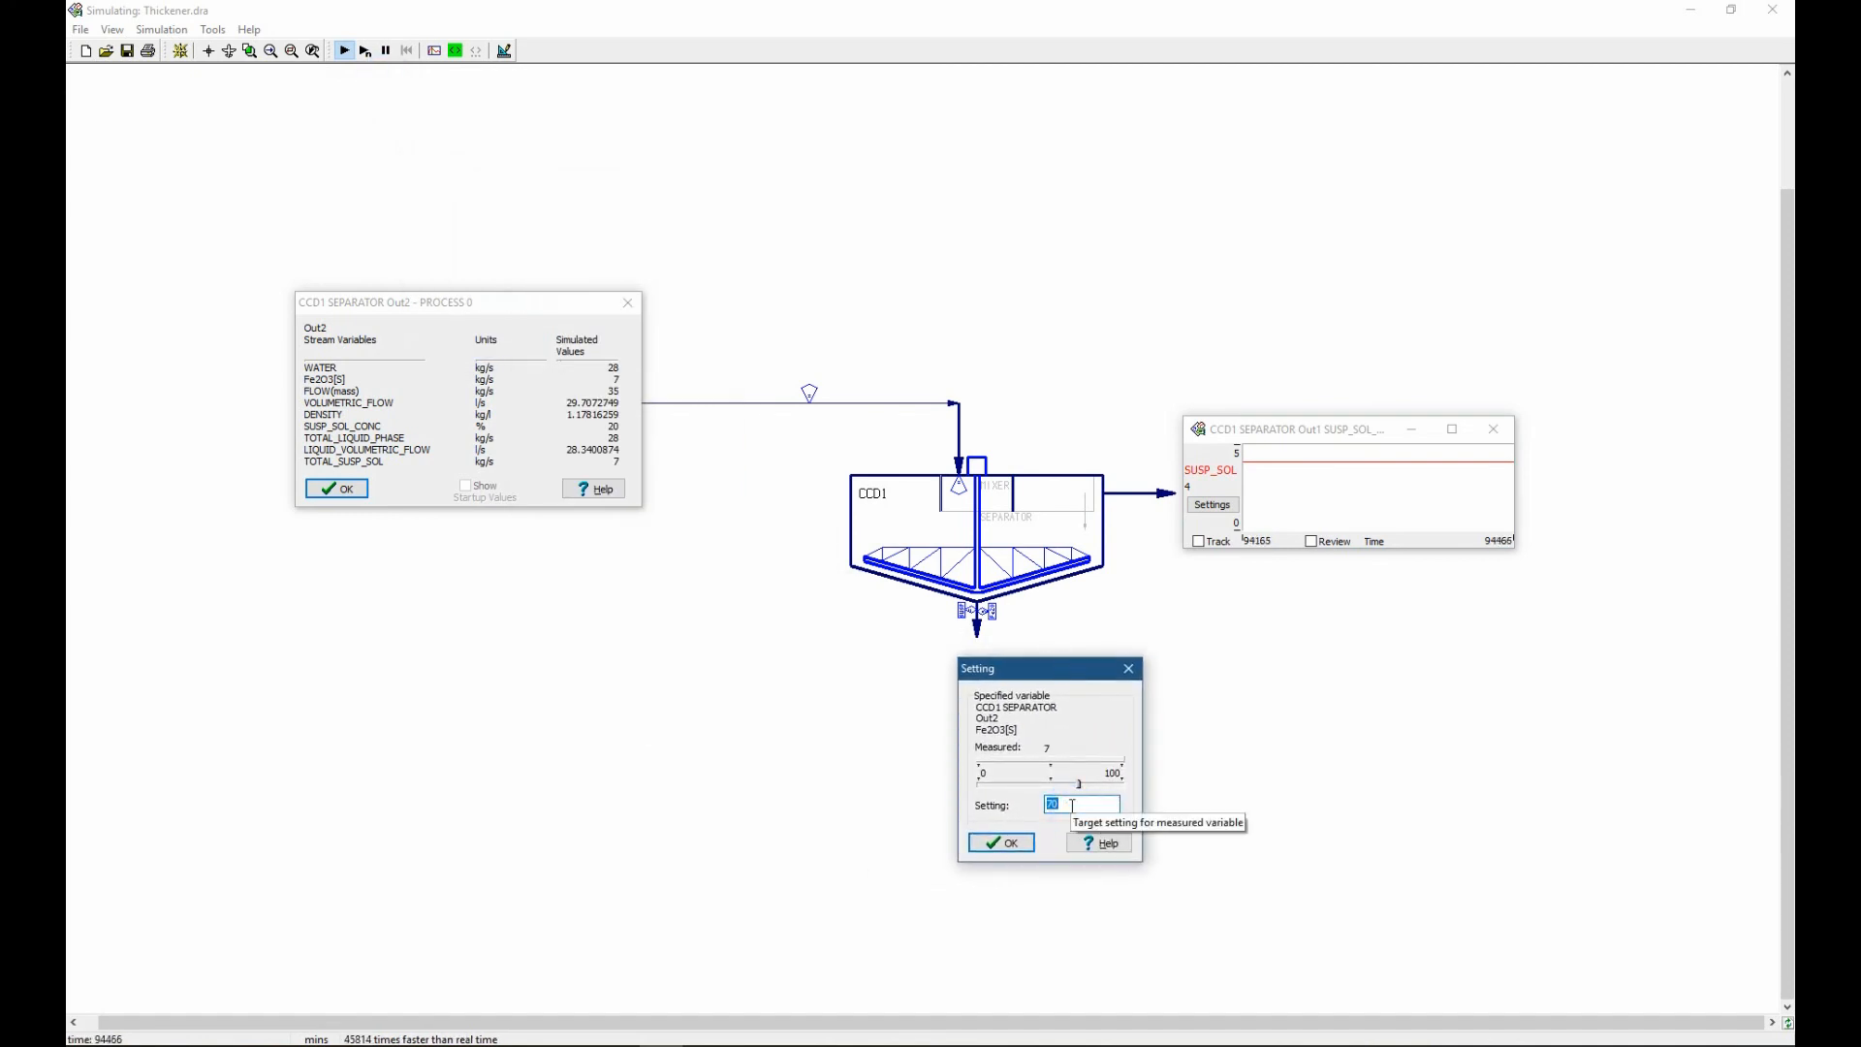
pyautogui.write('98')
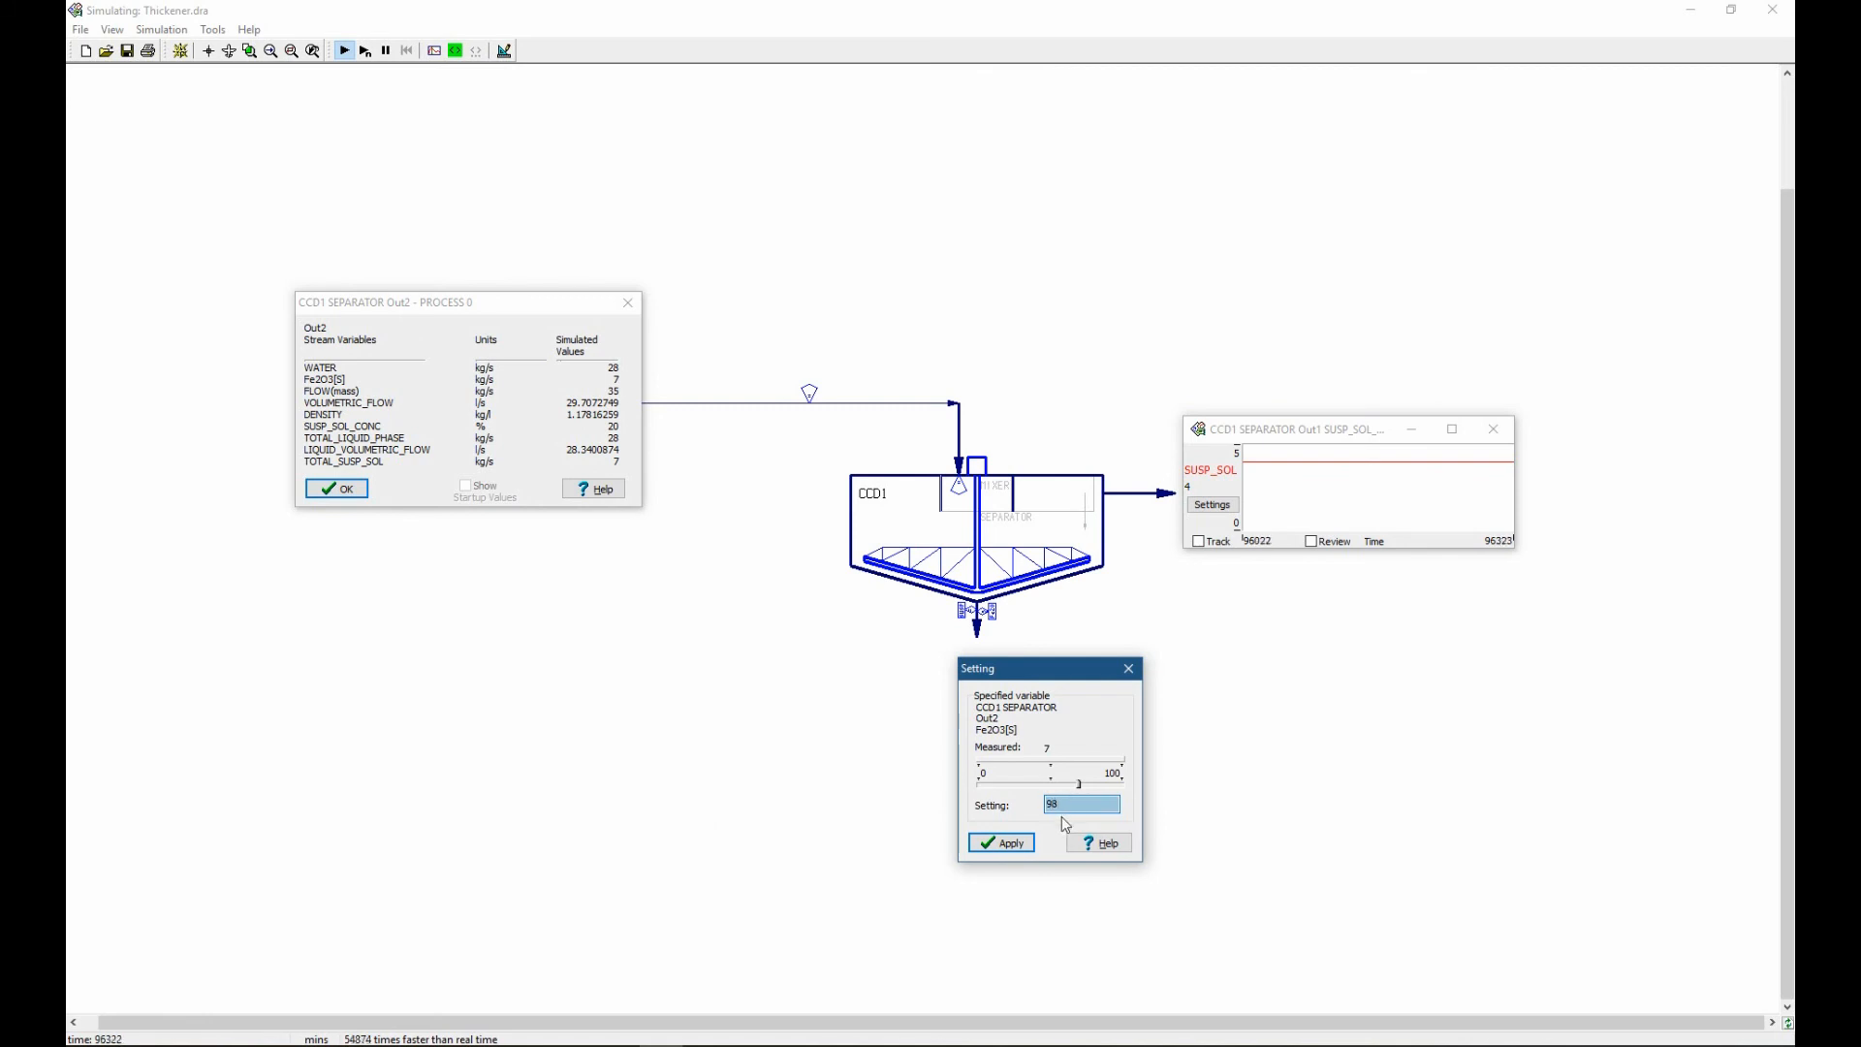
pyautogui.click(1005, 843)
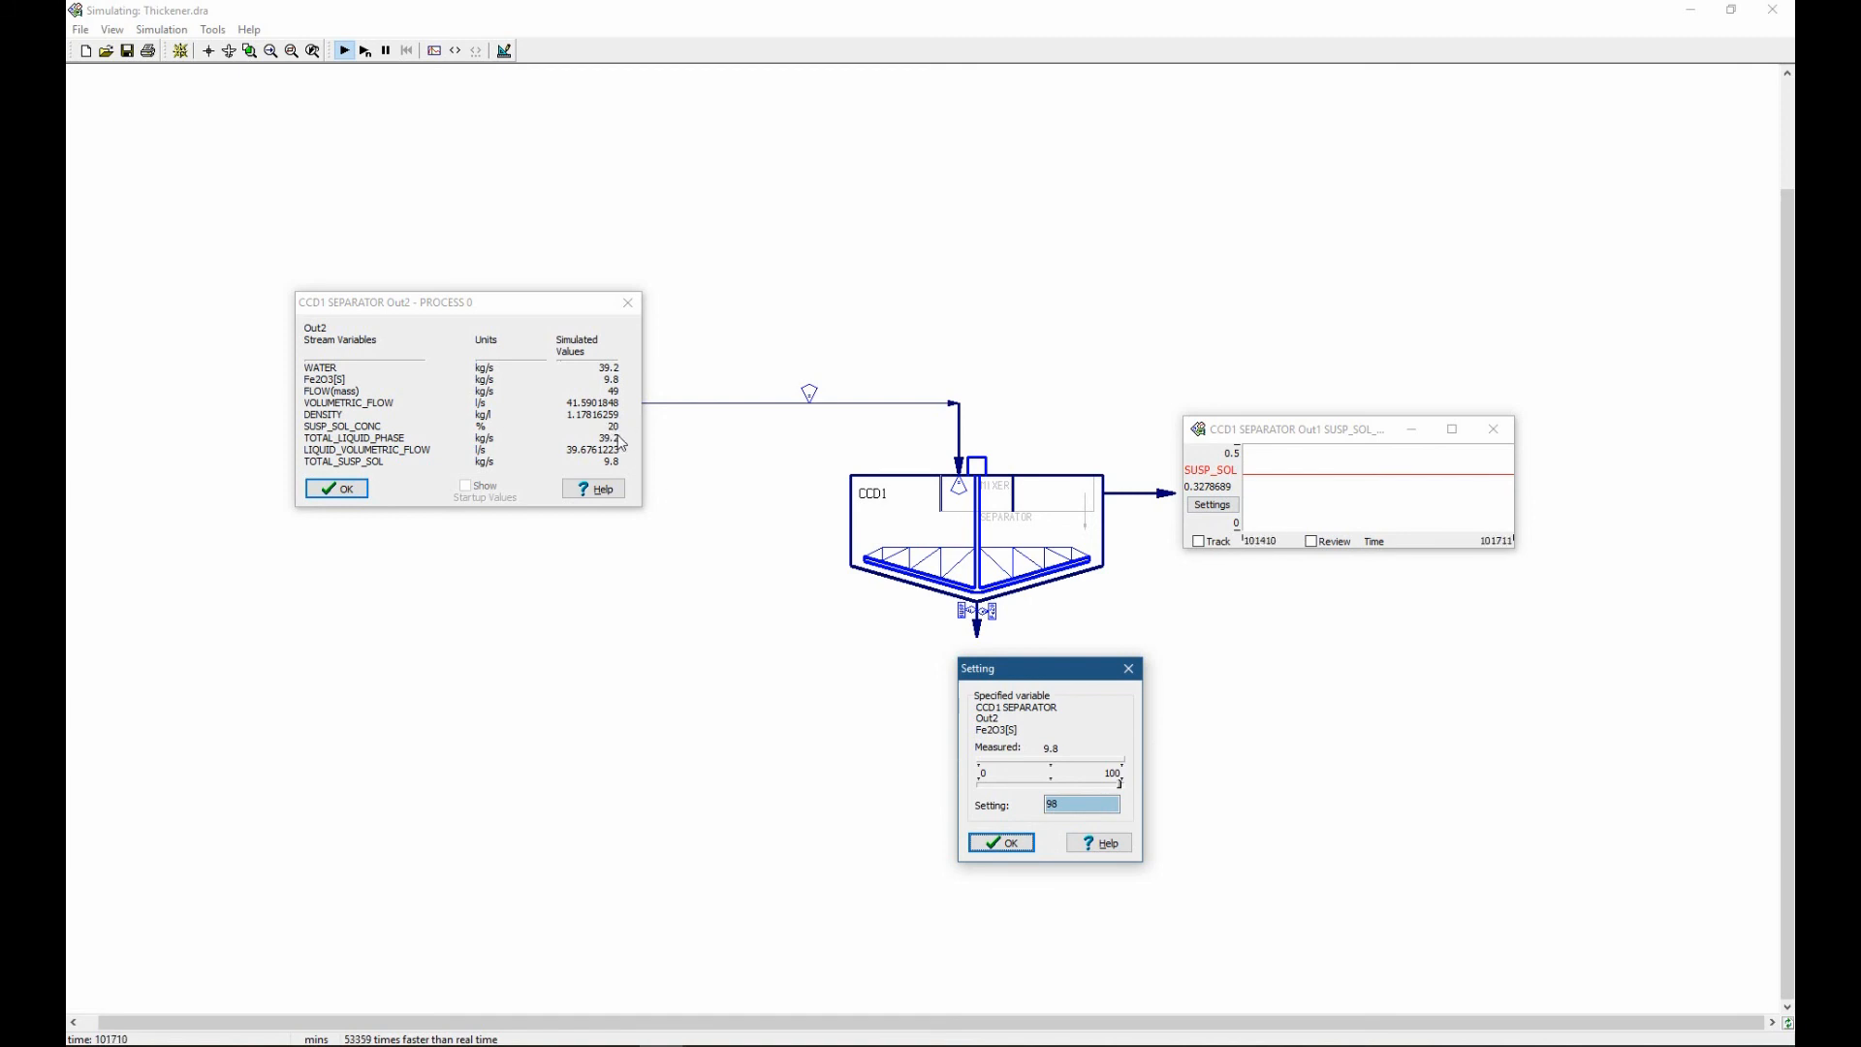
# Move the underflow stream variables near the outlet and check the underflow's SUSP_SOL_CONC setting.
pyautogui.moveTo(554, 312); pyautogui.dragTo(830, 630)
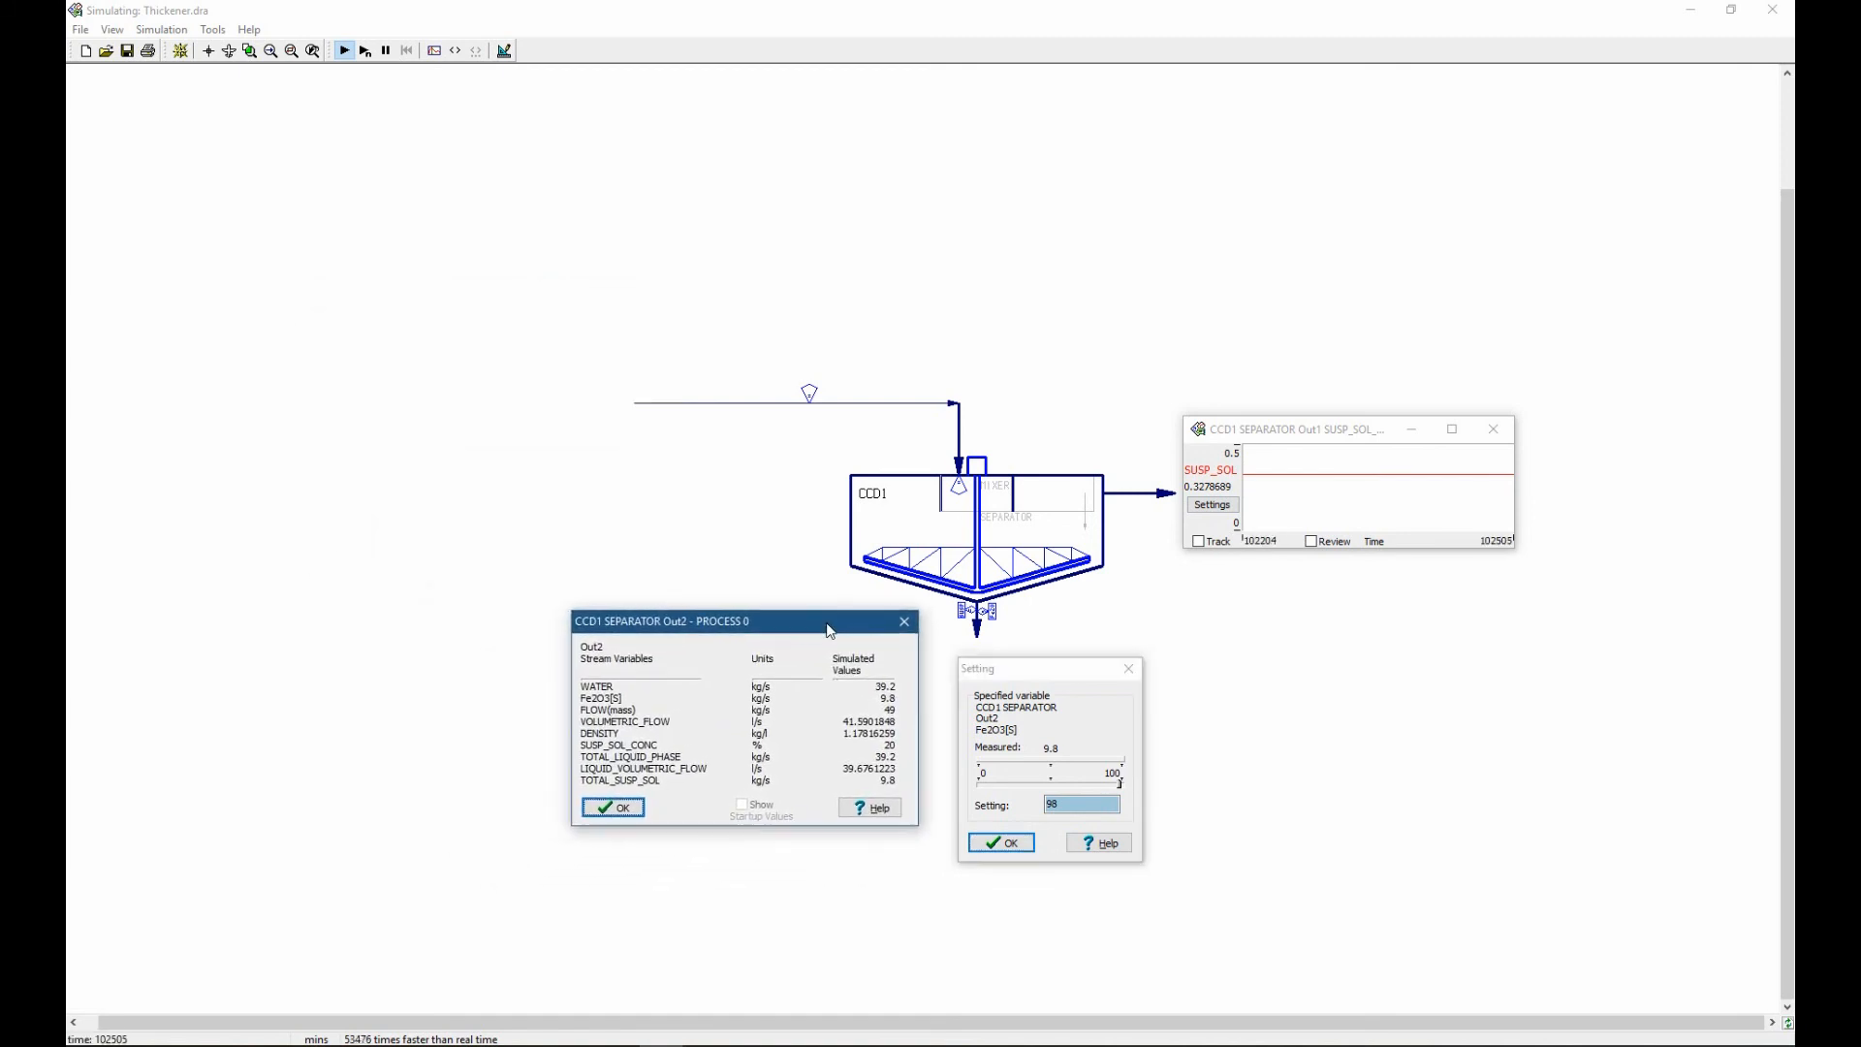
pyautogui.click(960, 612)
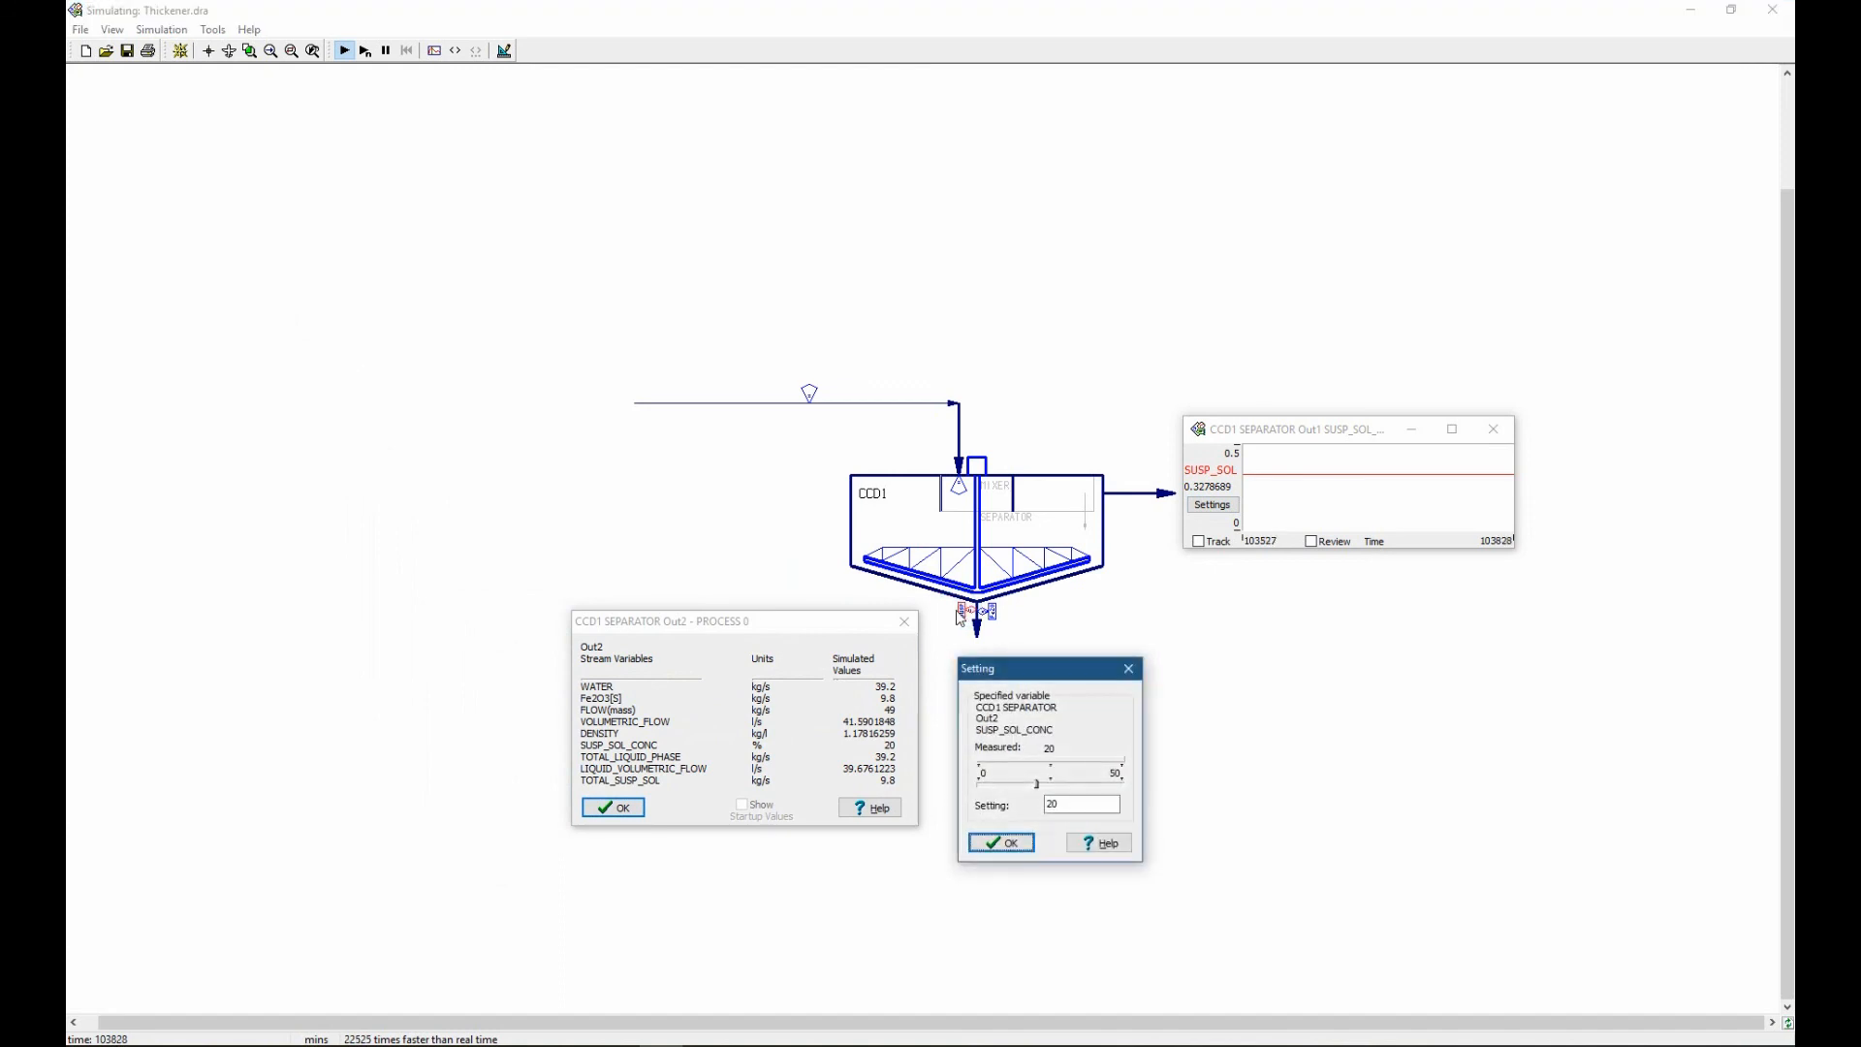
pyautogui.moveTo(1021, 665)
pyautogui.mouseDown()
pyautogui.moveTo(951, 630)
pyautogui.moveTo(915, 695)
pyautogui.moveTo(1024, 691)
pyautogui.mouseUp()
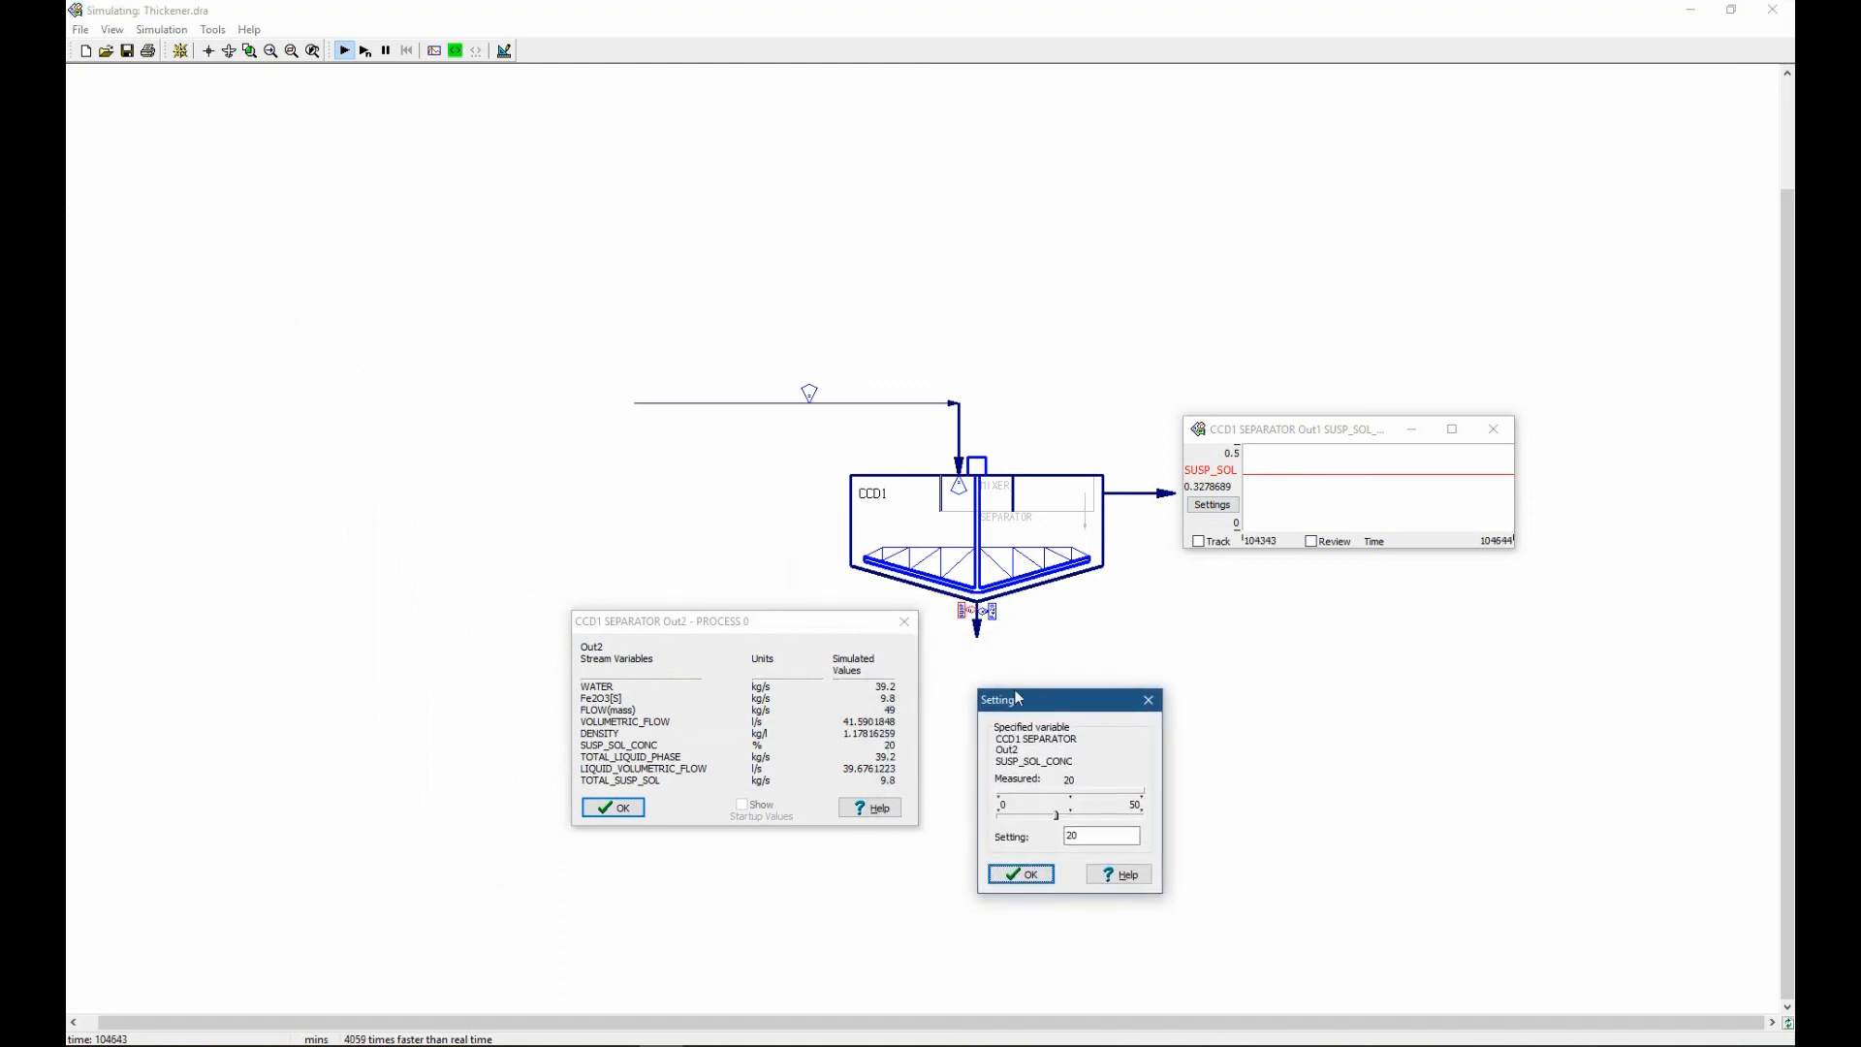
# Reopen the underflow's Fe2O3[S] specification and apply a split setting of 70.
pyautogui.click(994, 612)
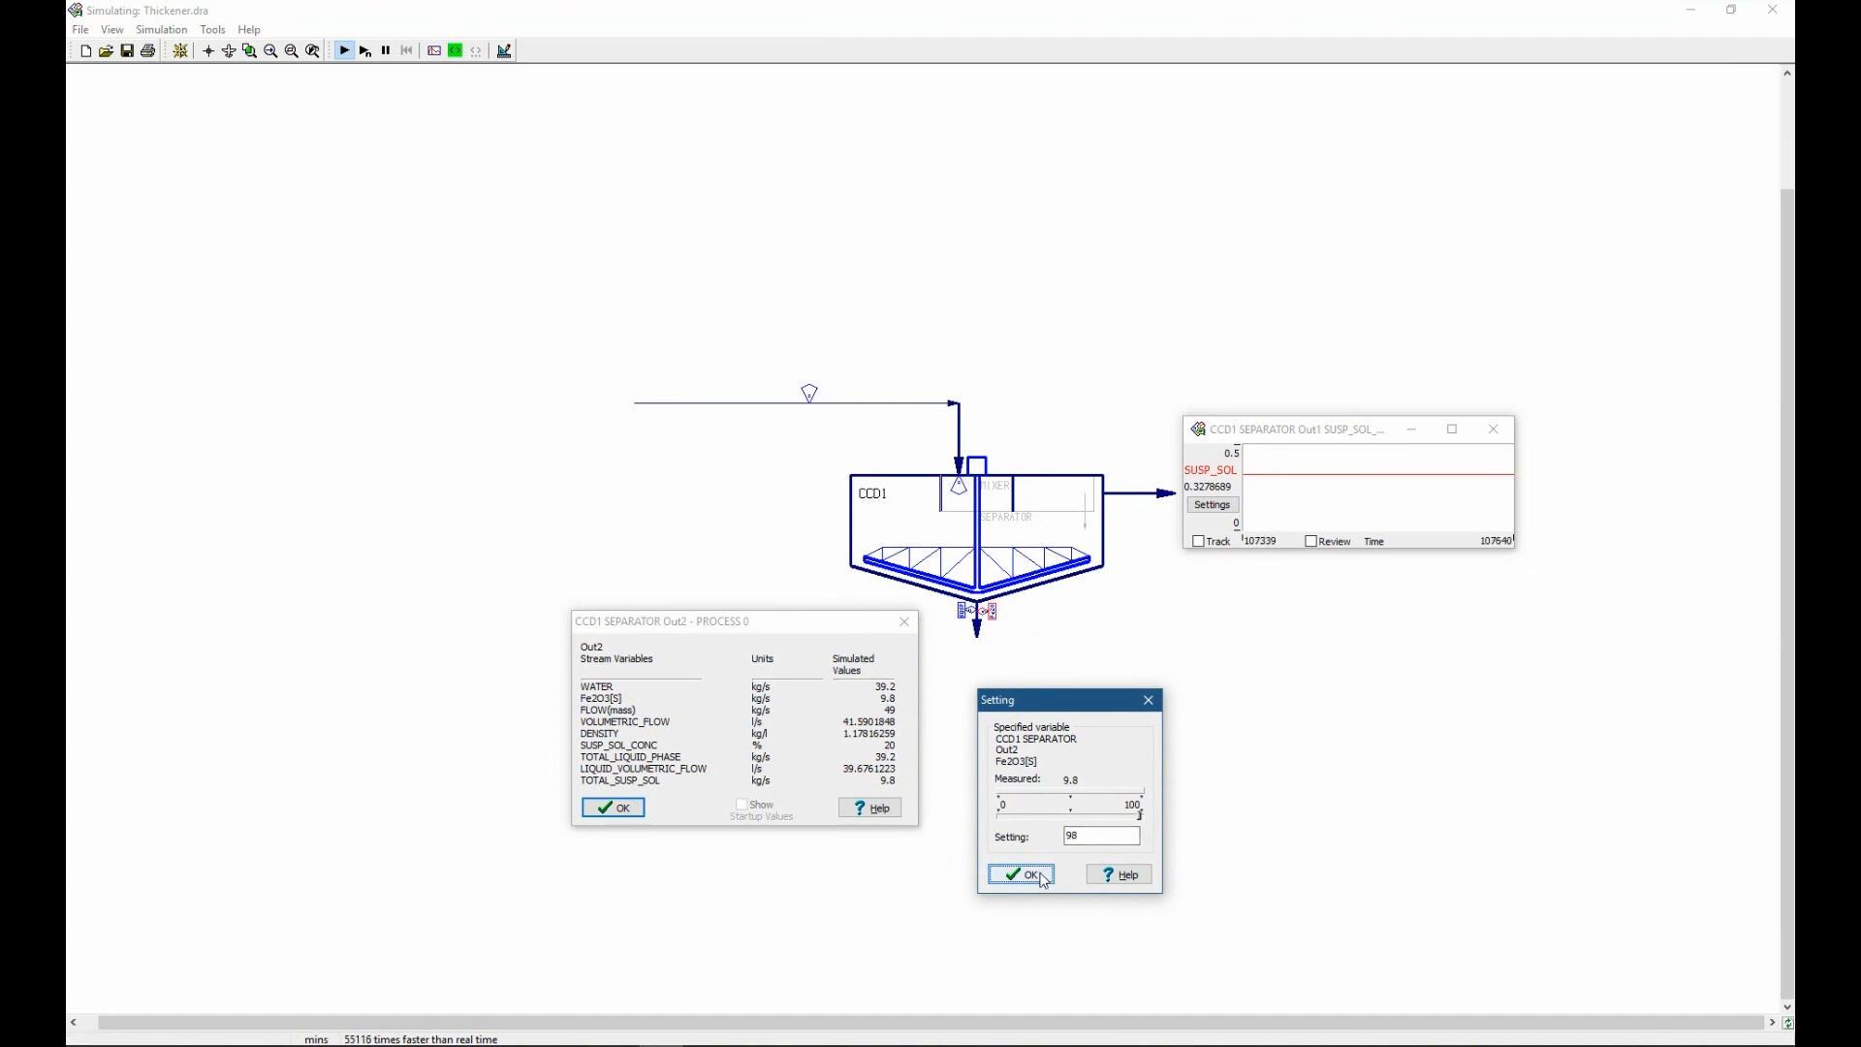
pyautogui.doubleClick(1092, 835)
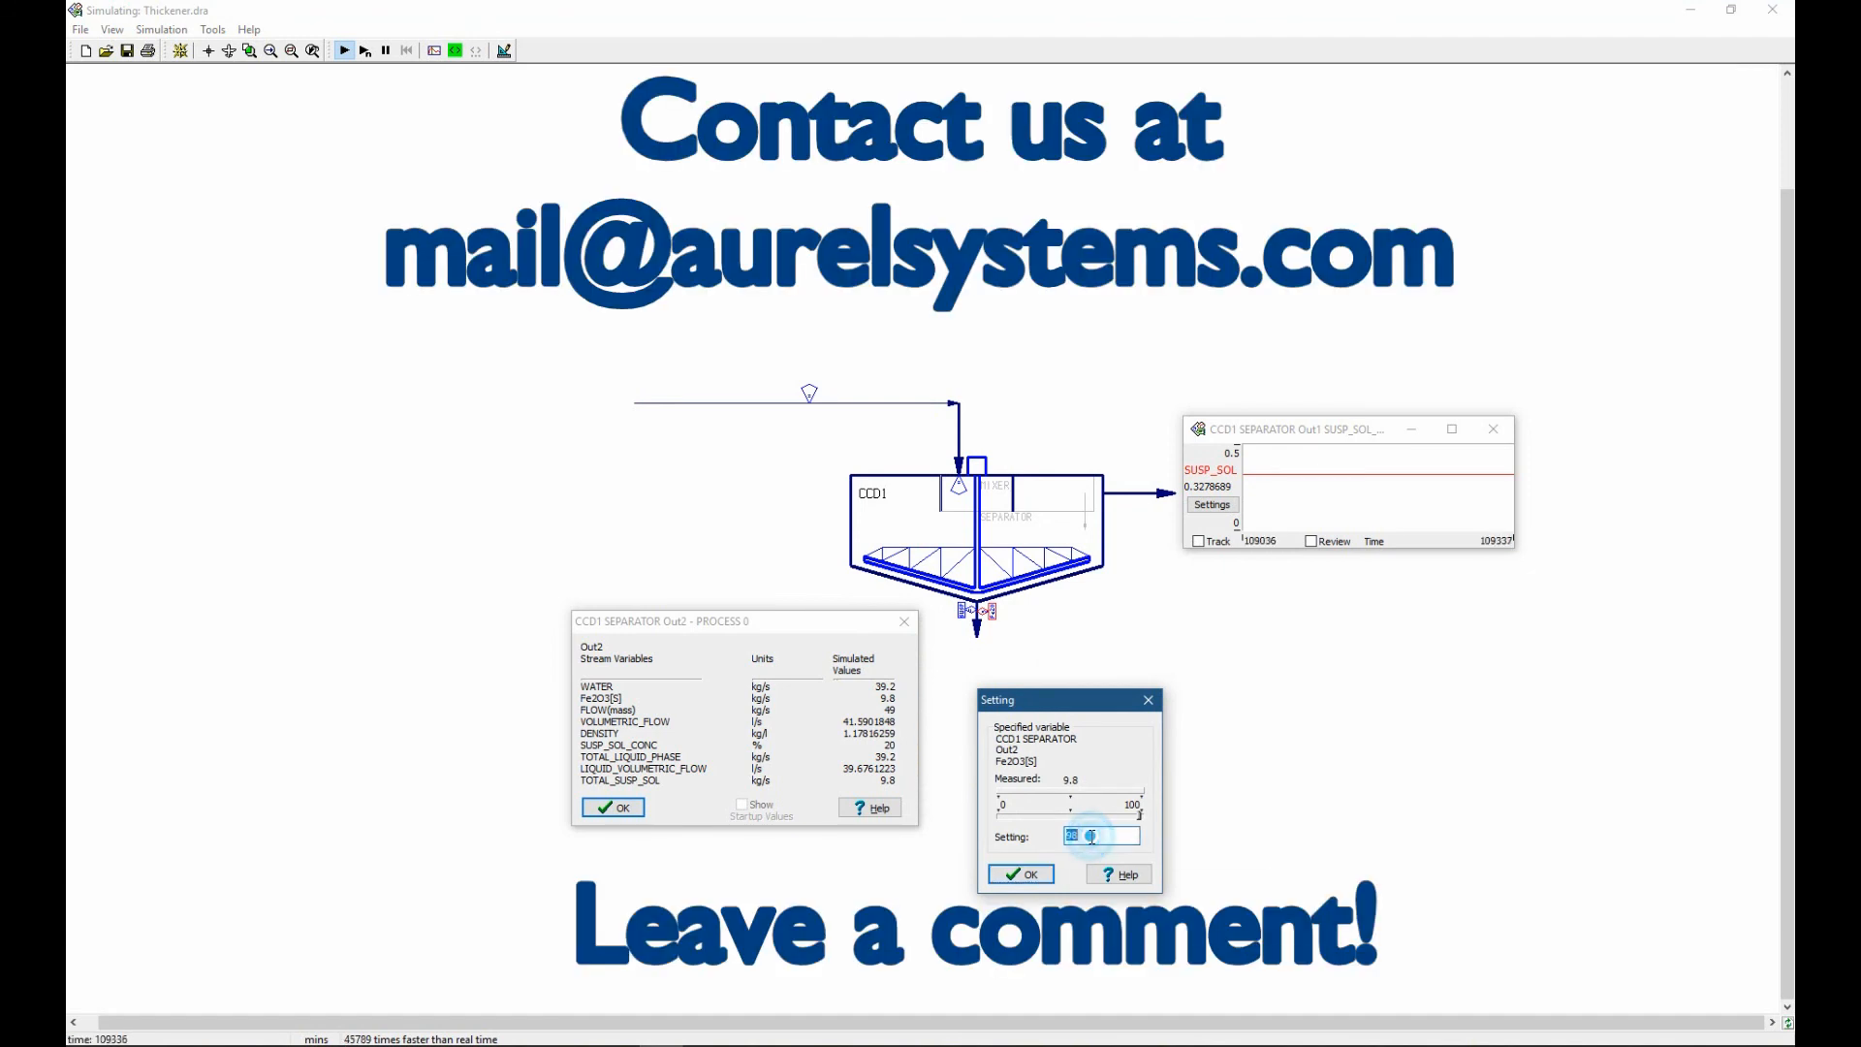
pyautogui.write('70')
pyautogui.click(1027, 874)
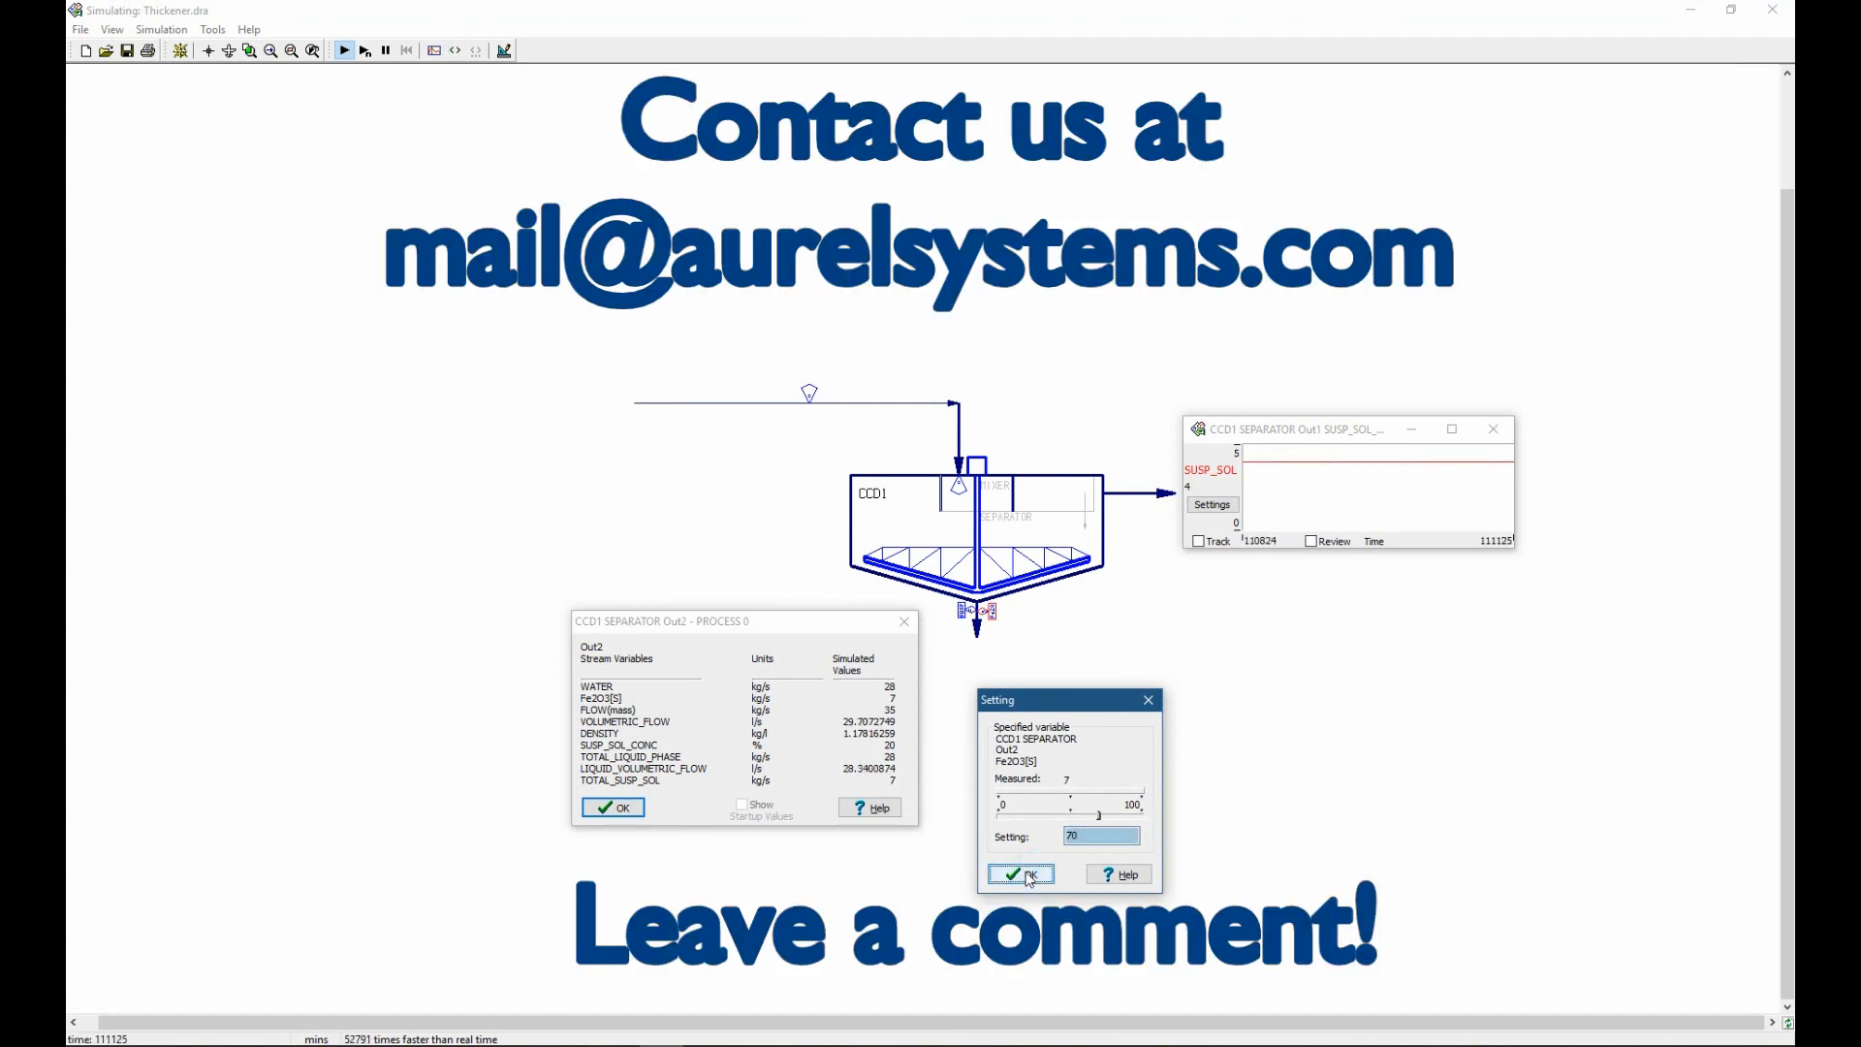